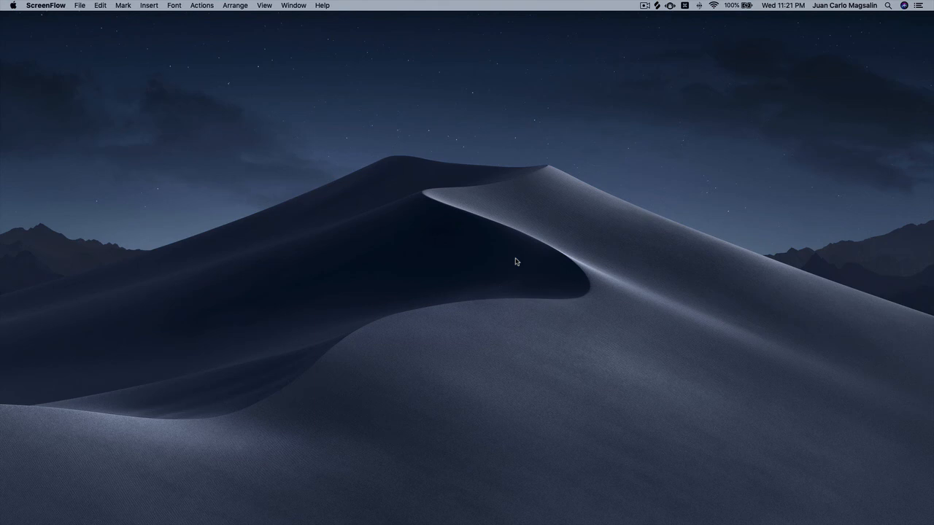
# Switch to Finale and start a new document with the Setup Wizard, keeping Create New Ensemble and Engraved Style
pyautogui.moveTo(399, 523)
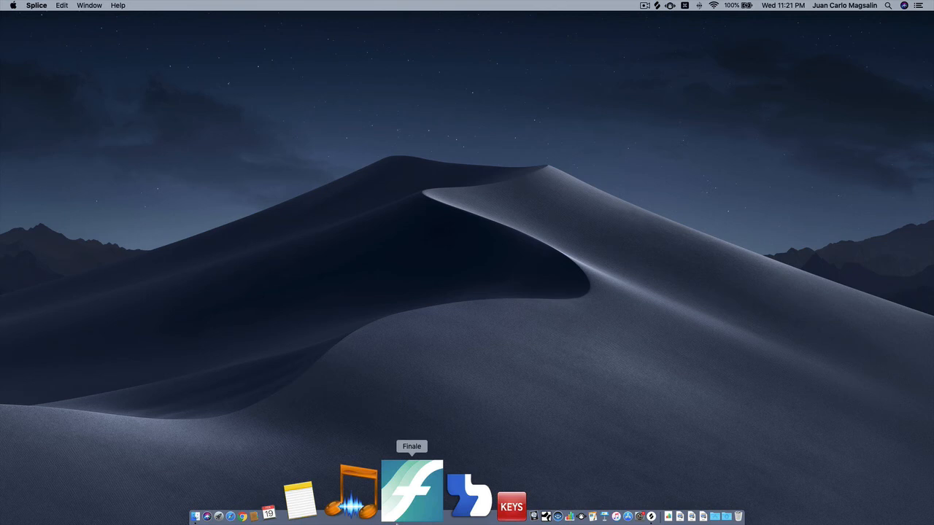
pyautogui.click(400, 516)
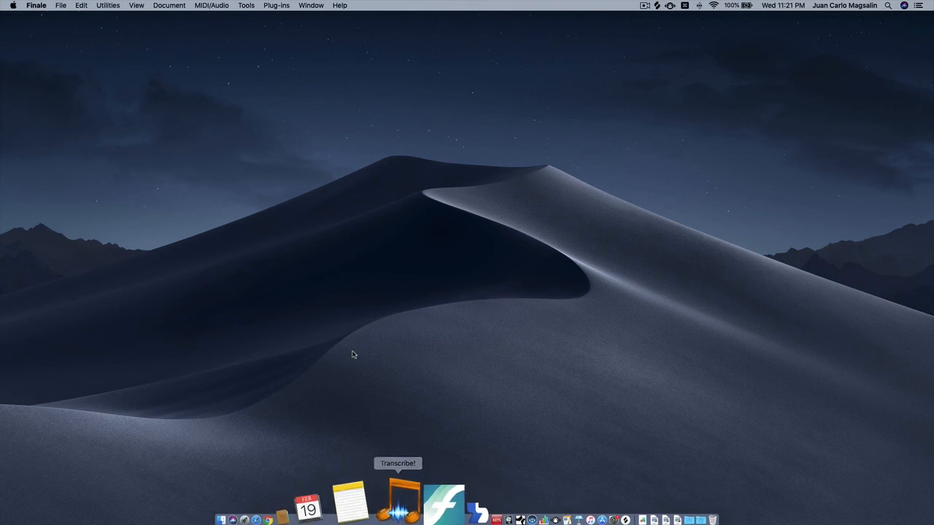
pyautogui.click(64, 6)
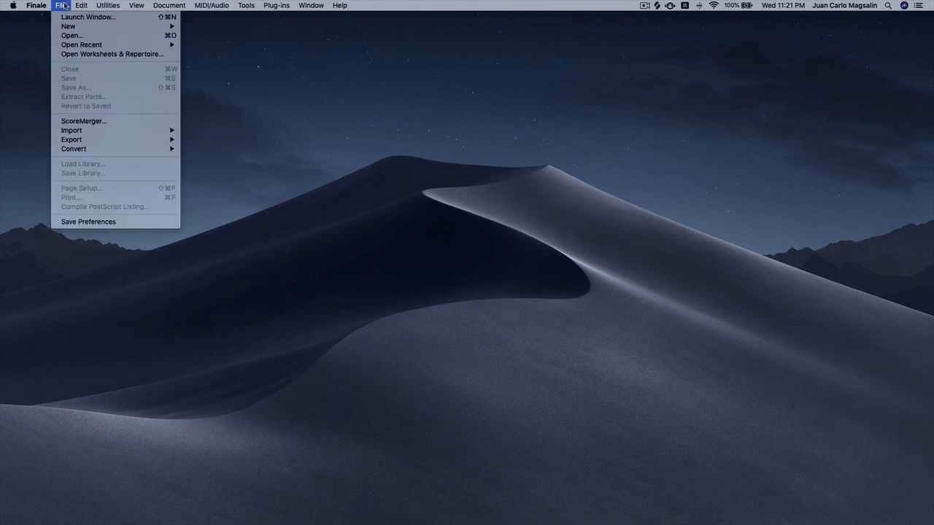
pyautogui.moveTo(70, 27)
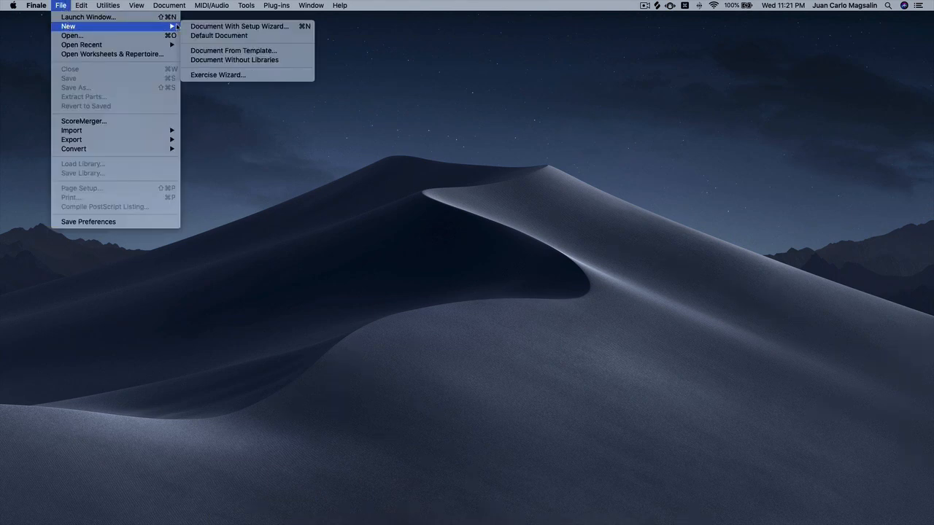
pyautogui.click(187, 29)
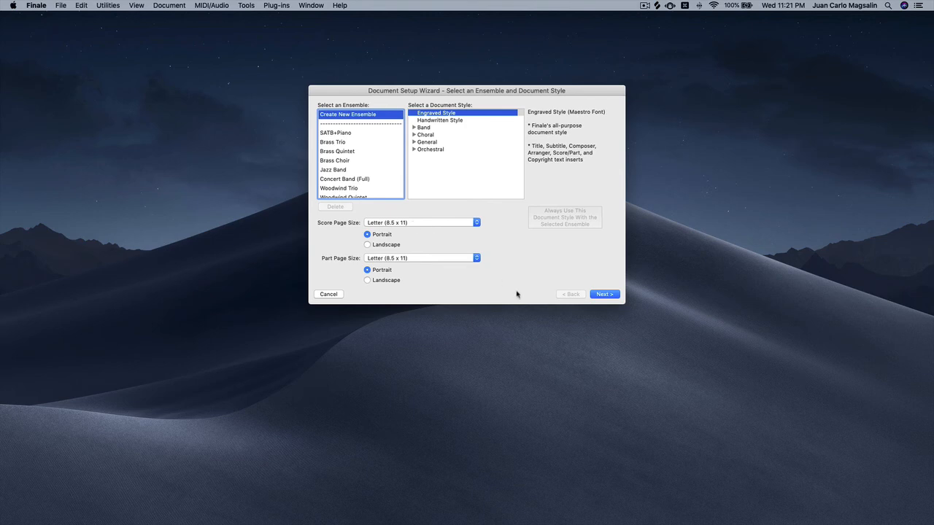
pyautogui.click(604, 294)
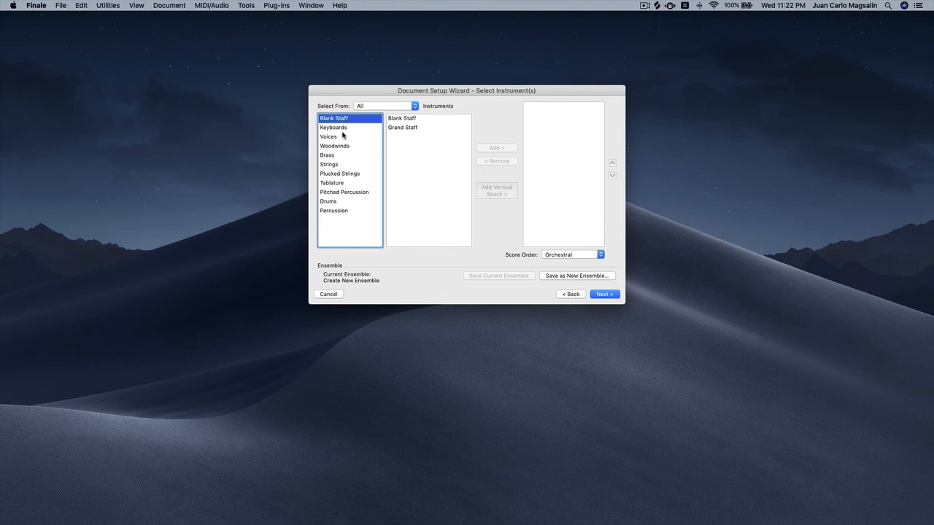
# Add two Violin Sections, a Viola Section, a Cello Section and a Double Bass Section to the score and proceed to the score information
pyautogui.click(336, 166)
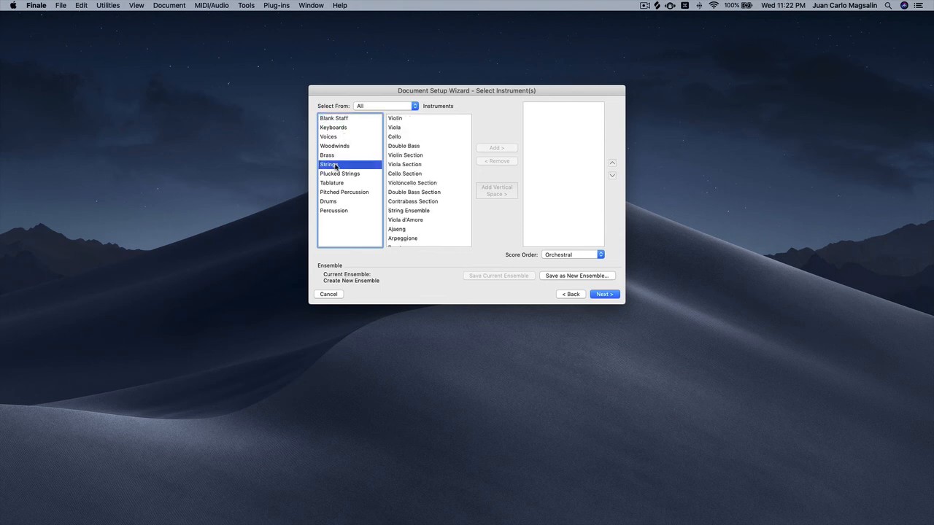
pyautogui.click(400, 119)
pyautogui.click(421, 157)
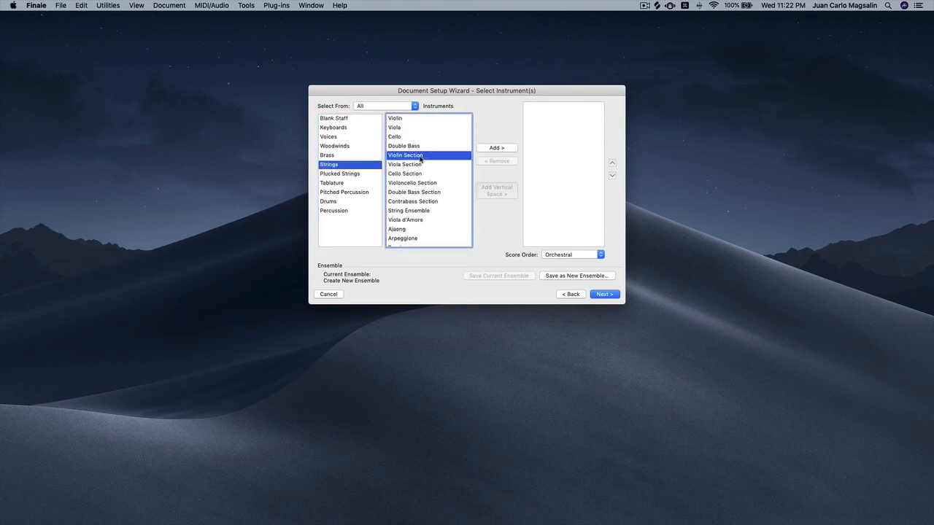
pyautogui.click(492, 150)
pyautogui.click(492, 151)
pyautogui.click(436, 165)
pyautogui.click(487, 151)
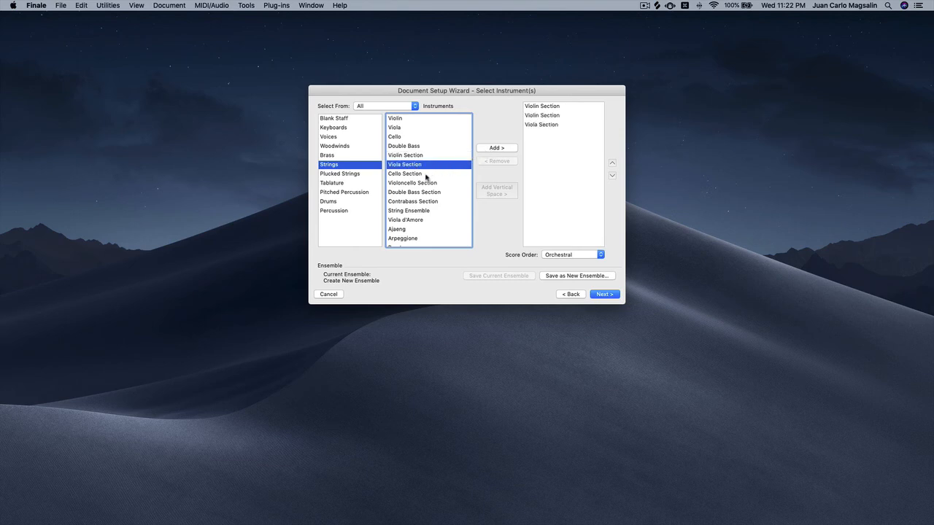
pyautogui.click(426, 175)
pyautogui.click(494, 149)
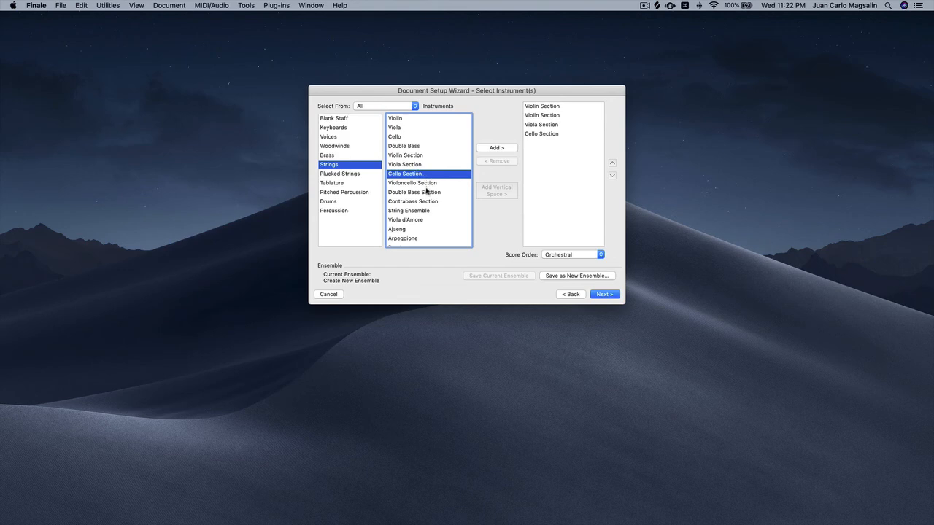
pyautogui.click(428, 191)
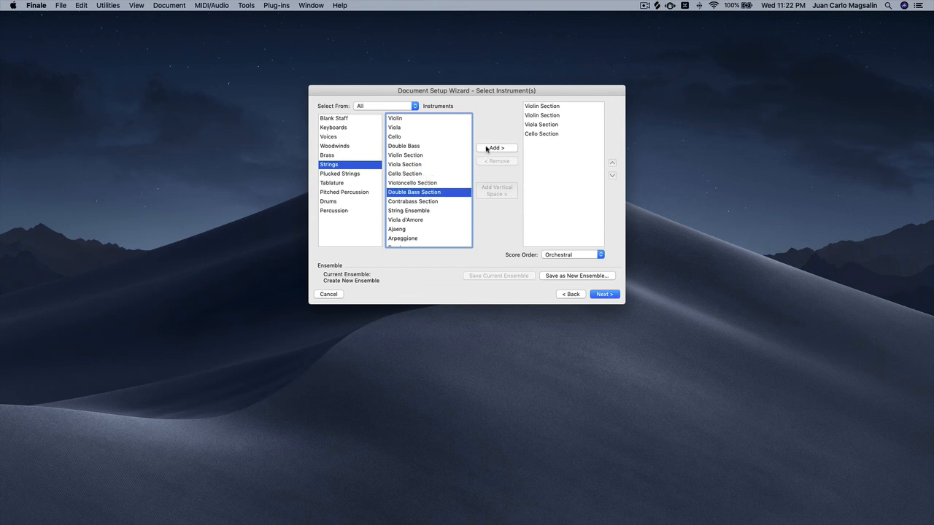
pyautogui.click(487, 149)
pyautogui.click(606, 297)
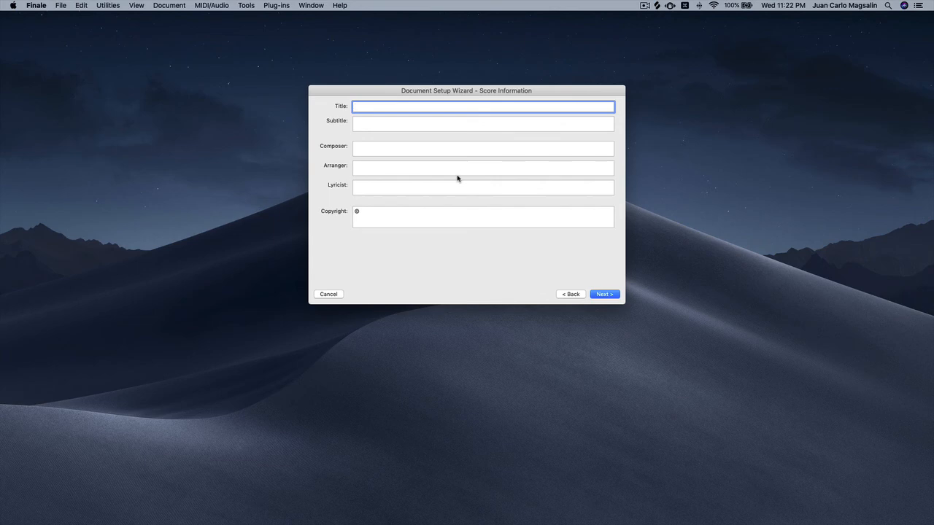
# Title the score Midterms Music and enter "Submitted by:" followed by the composer's name as the composer
pyautogui.write('Magsalin')
pyautogui.press('BackSpace')
pyautogui.press('BackSpace')
pyautogui.press('BackSpace')
pyautogui.press('BackSpace')
pyautogui.press('BackSpace')
pyautogui.press('BackSpace')
pyautogui.write('Midterms Music')
pyautogui.click(445, 148)
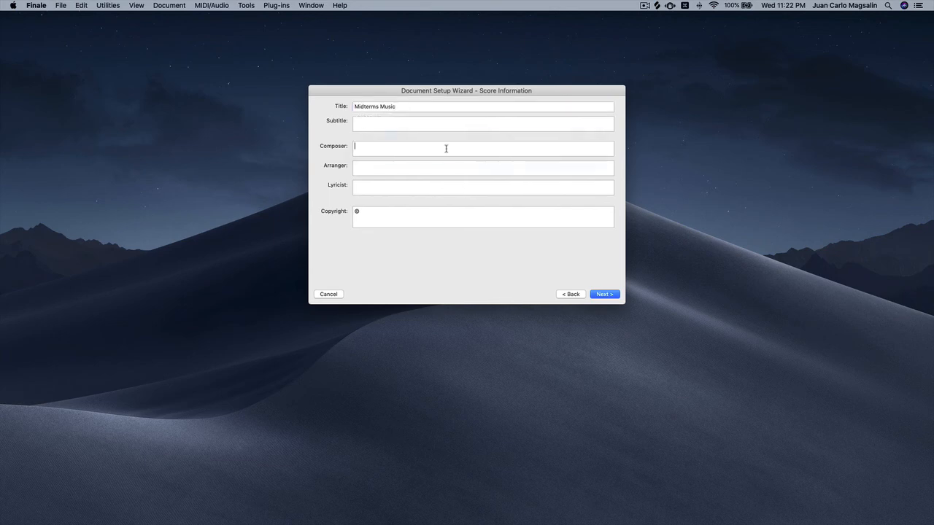
pyautogui.write('Submitt')
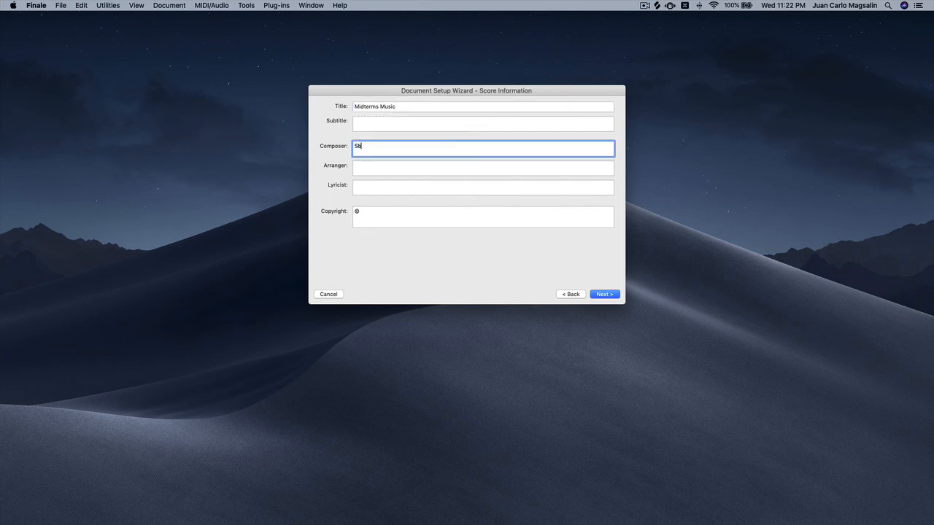
pyautogui.write('ed by: JC Magsalin')
# Finish the document setup with the default score settings and dismiss the NotePerformer trial notice
pyautogui.click(598, 296)
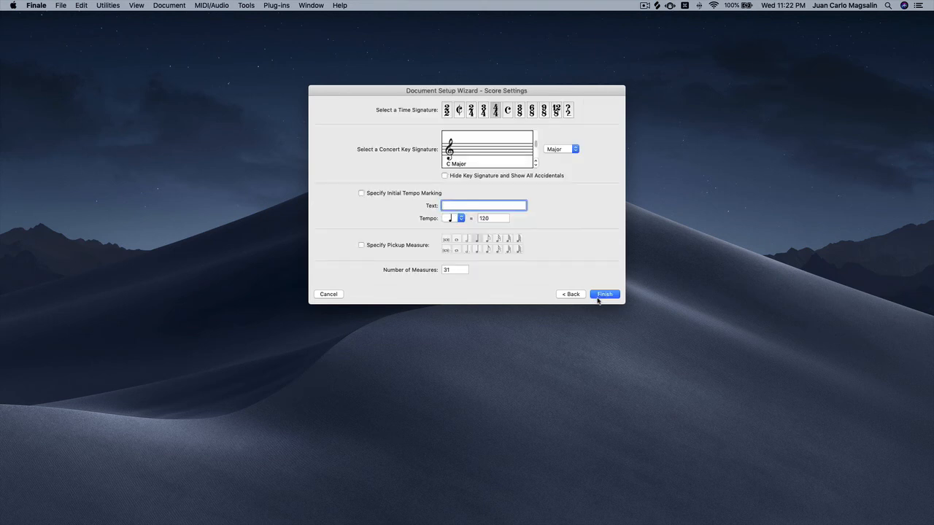
pyautogui.click(598, 299)
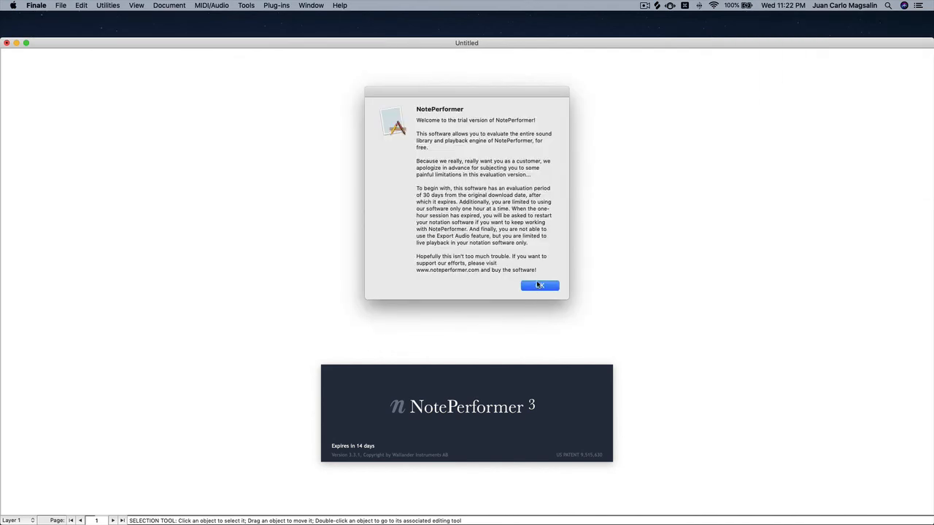
pyautogui.click(538, 285)
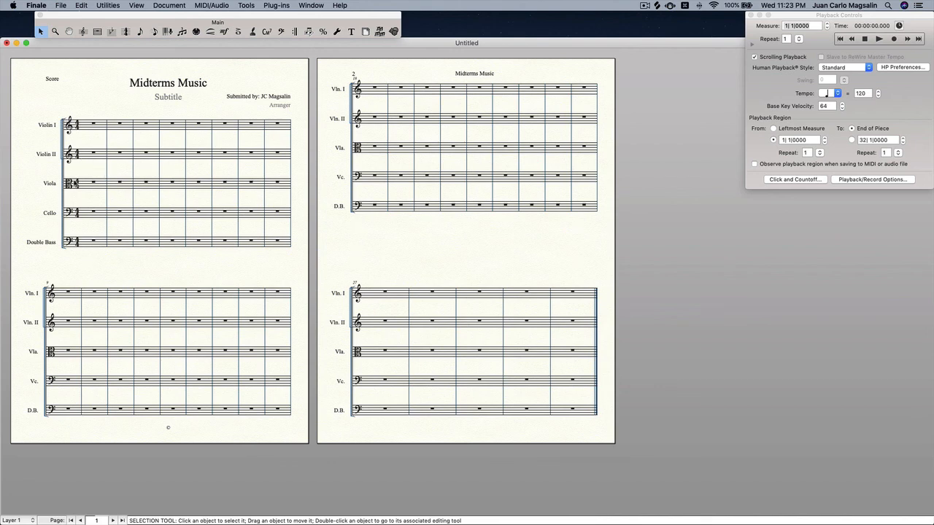
# Examine the layout of the string systems on both pages of the new score
pyautogui.press('super+equal')
pyautogui.scroll(-3, 85, 185)
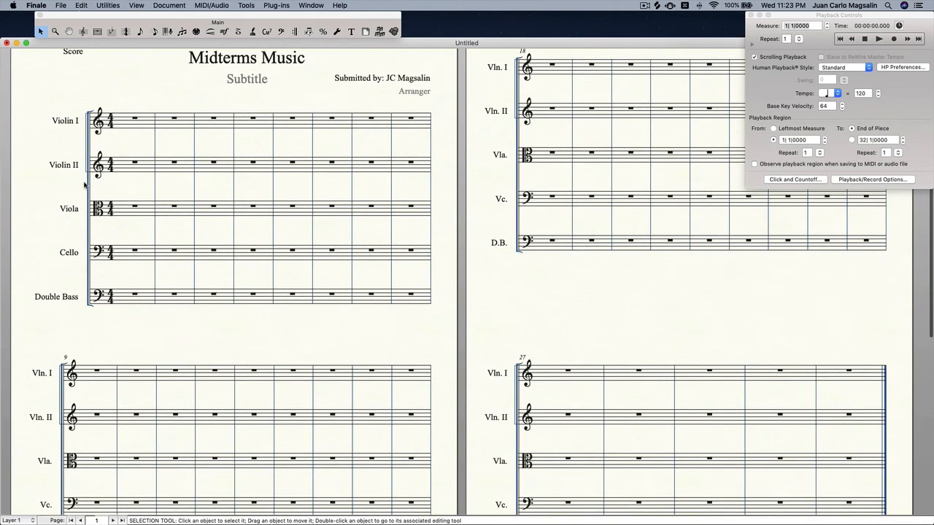
pyautogui.scroll(-3, 167, 208)
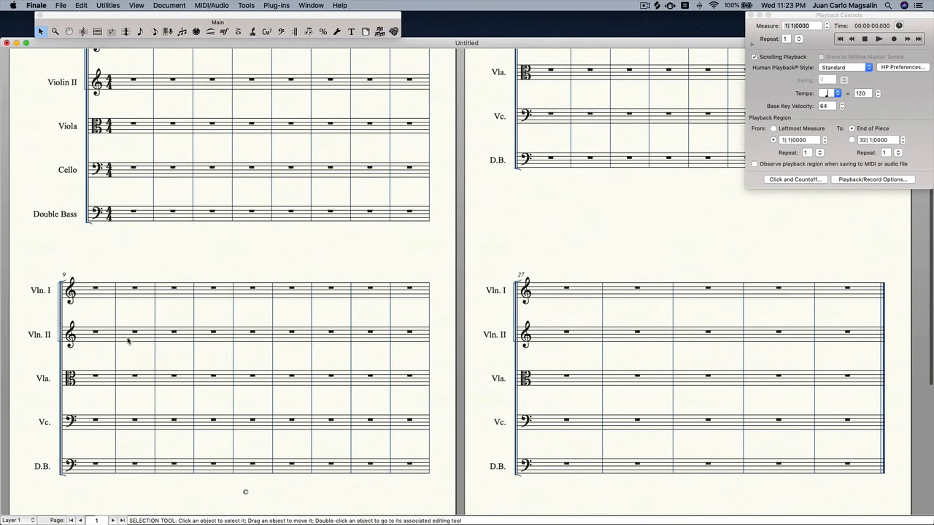
pyautogui.scroll(3, 185, 398)
pyautogui.hscroll(2, 185, 398)
pyautogui.hscroll(3, 185, 399)
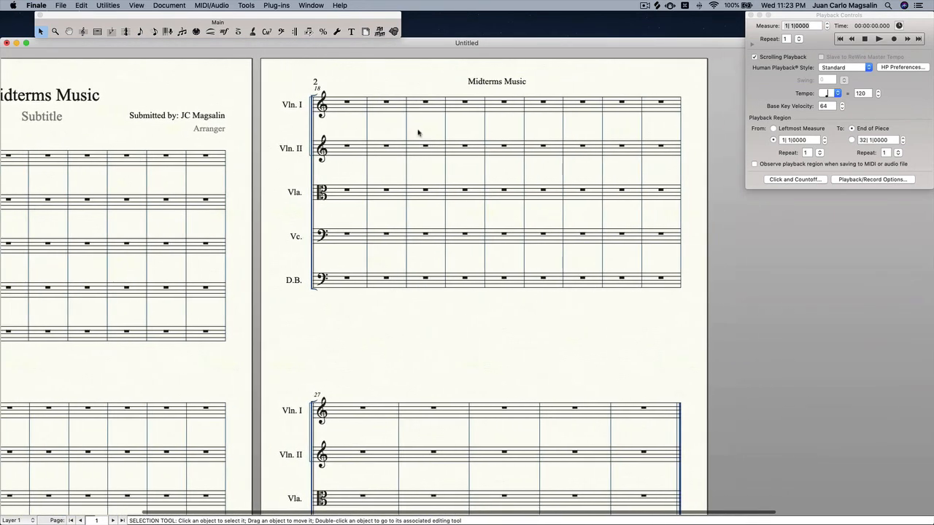
pyautogui.scroll(-3, 403, 309)
pyautogui.hscroll(-5, 363, 354)
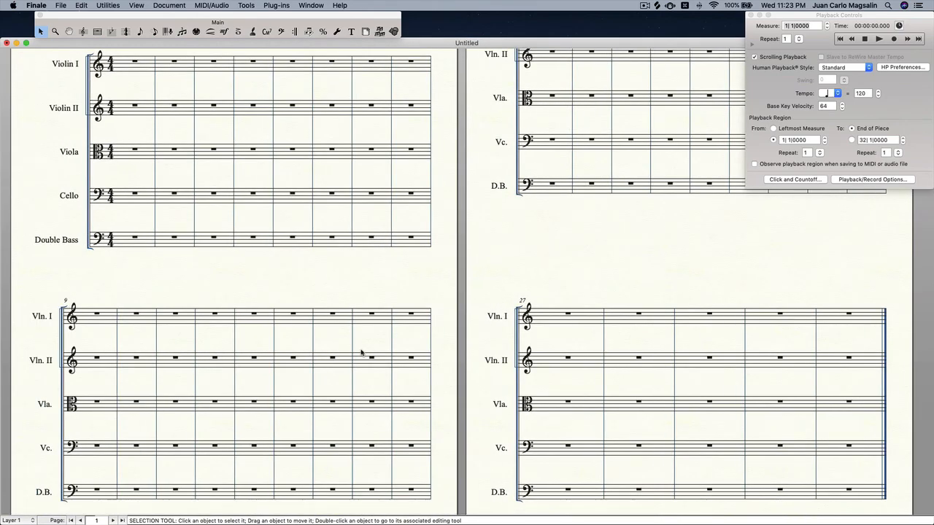
pyautogui.press('super+minus')
pyautogui.scroll(4, 361, 353)
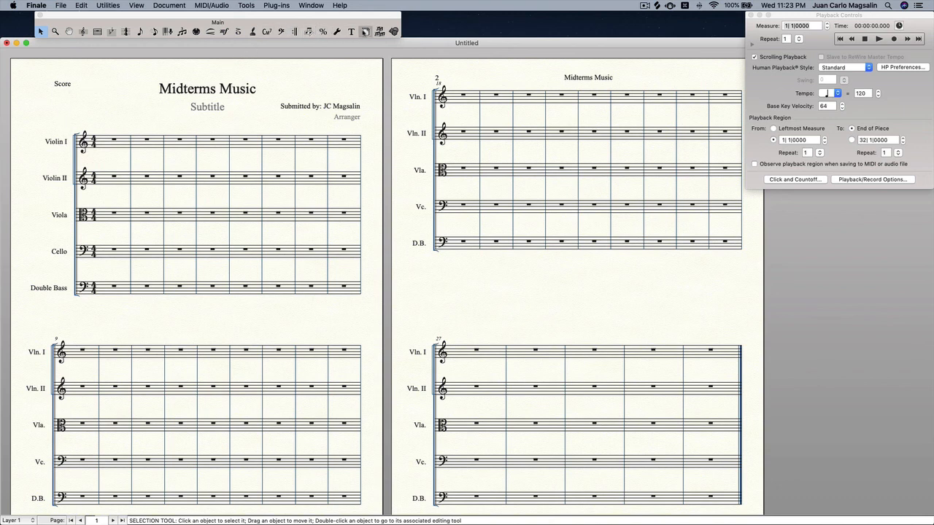
# With the Page Layout Tool, move the first system lower on page 1, then bring it back up near the title
pyautogui.click(365, 32)
pyautogui.moveTo(203, 172); pyautogui.dragTo(214, 224)
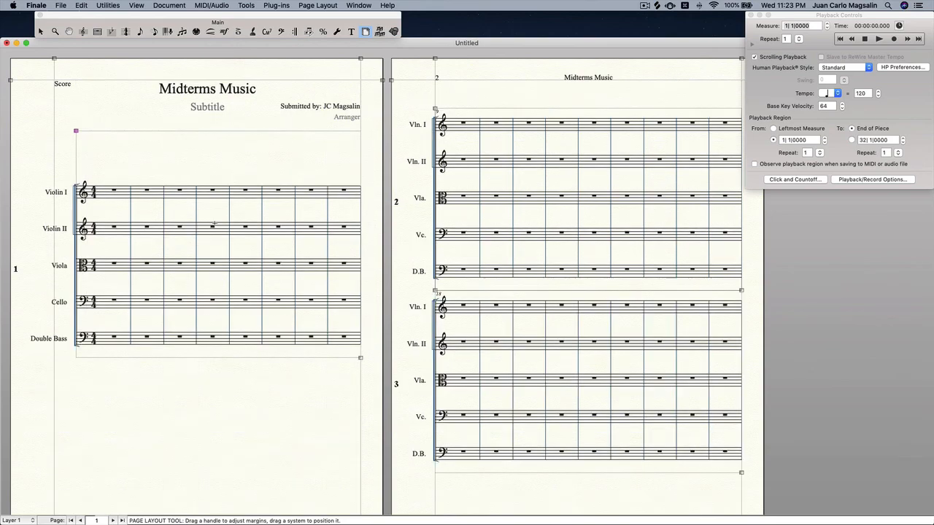
pyautogui.scroll(-4, 249, 219)
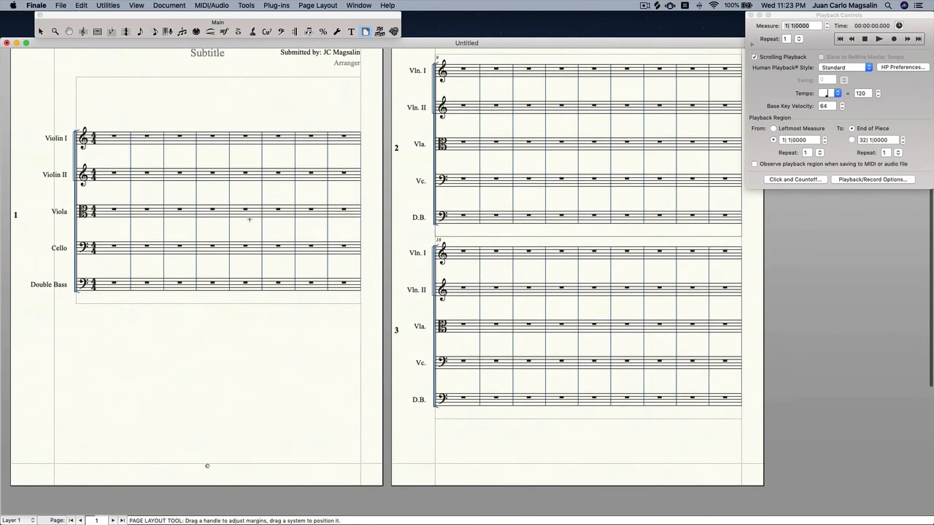
pyautogui.scroll(4, 250, 218)
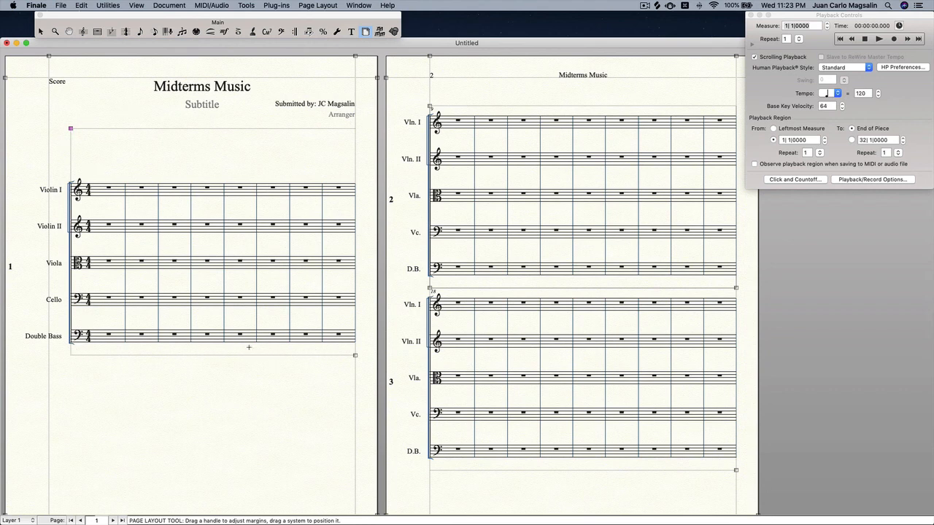
pyautogui.moveTo(164, 272); pyautogui.dragTo(257, 163)
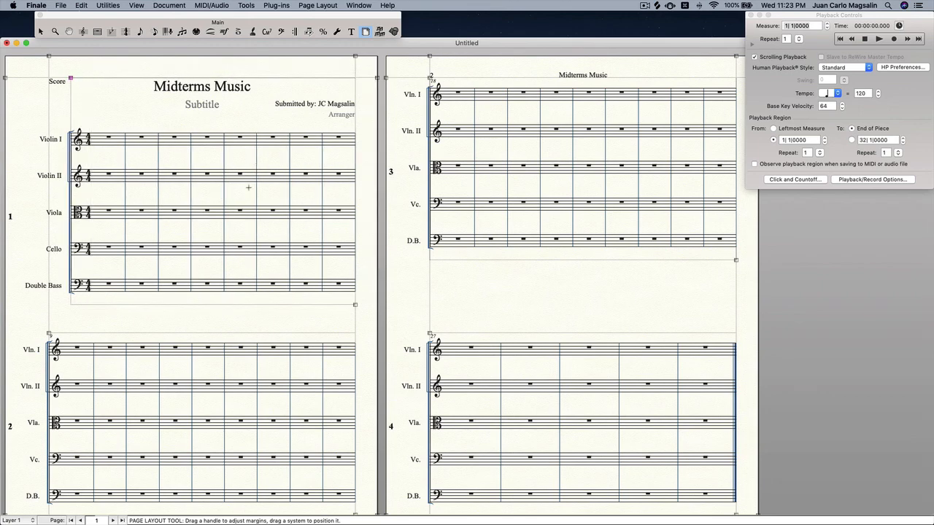
# Edit the margins of the first system, setting its left margin to 0.75, and apply the change
pyautogui.scroll(-3, 257, 264)
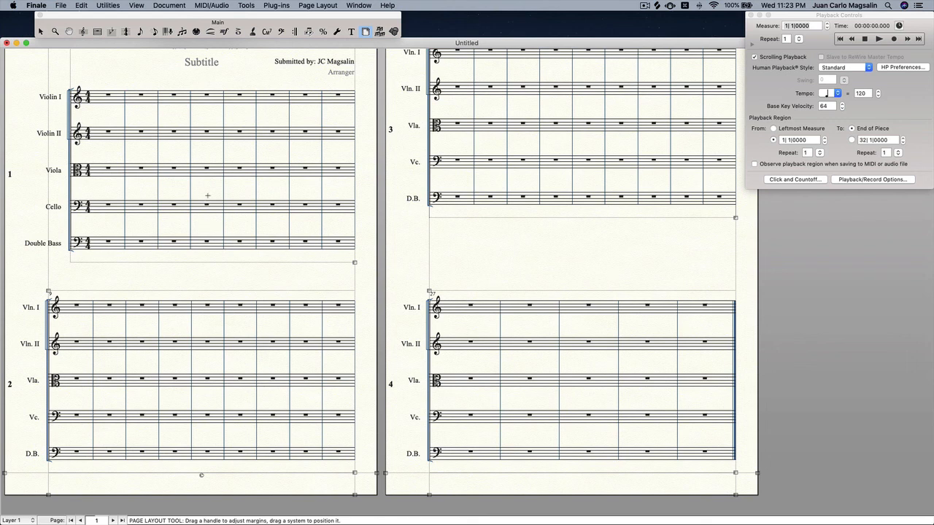
pyautogui.rightClick(208, 195)
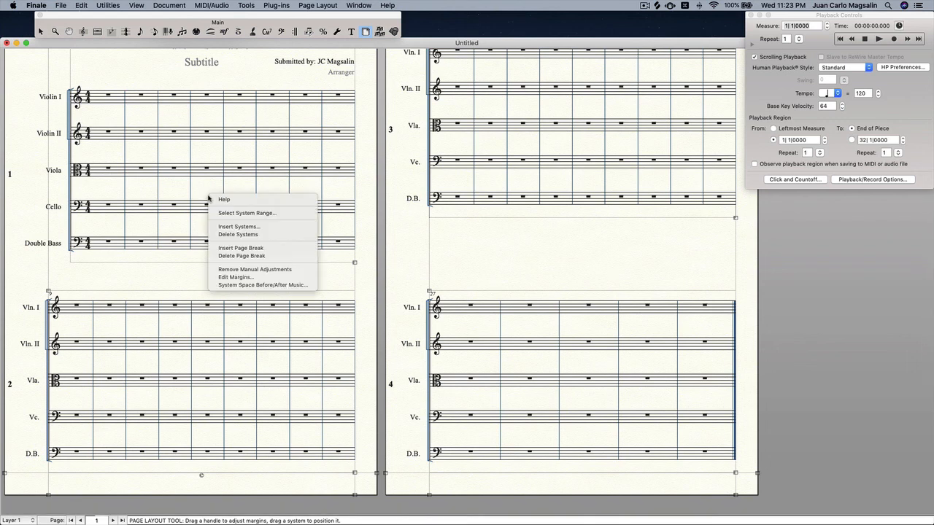
pyautogui.click(232, 278)
pyautogui.scroll(2, 396, 230)
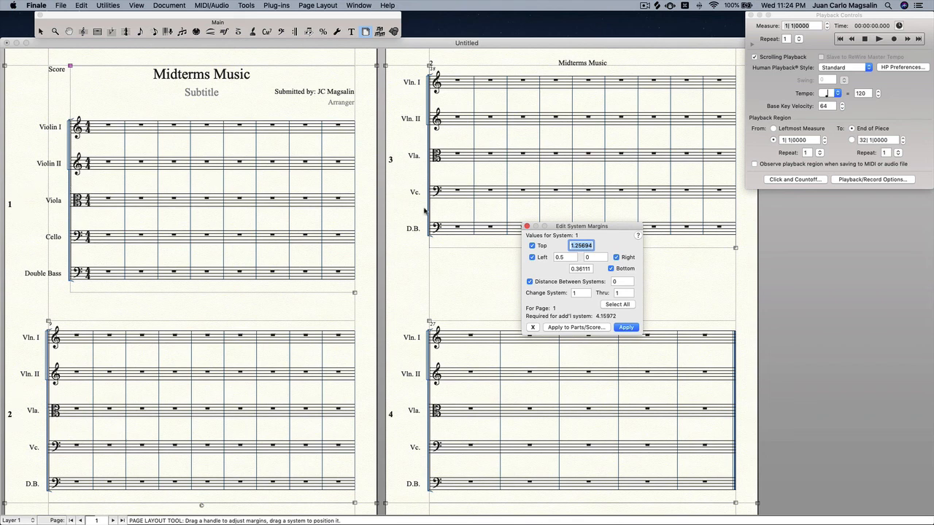
pyautogui.click(571, 256)
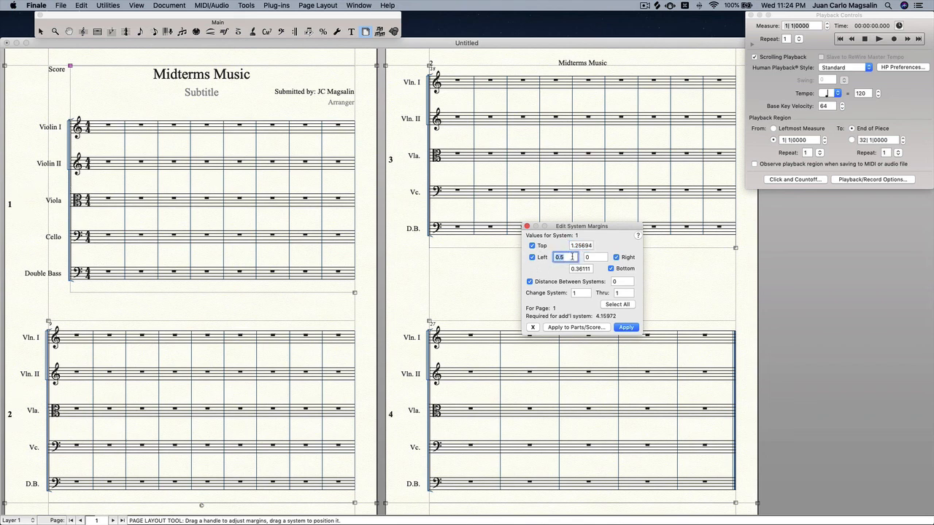
pyautogui.write('0')
pyautogui.click(622, 328)
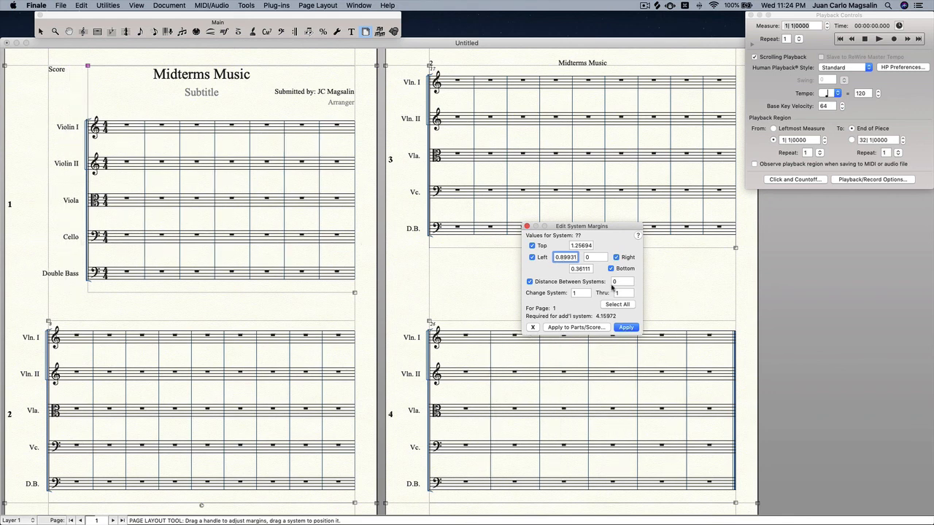
pyautogui.doubleClick(571, 257)
pyautogui.press('BackSpace')
pyautogui.click(624, 328)
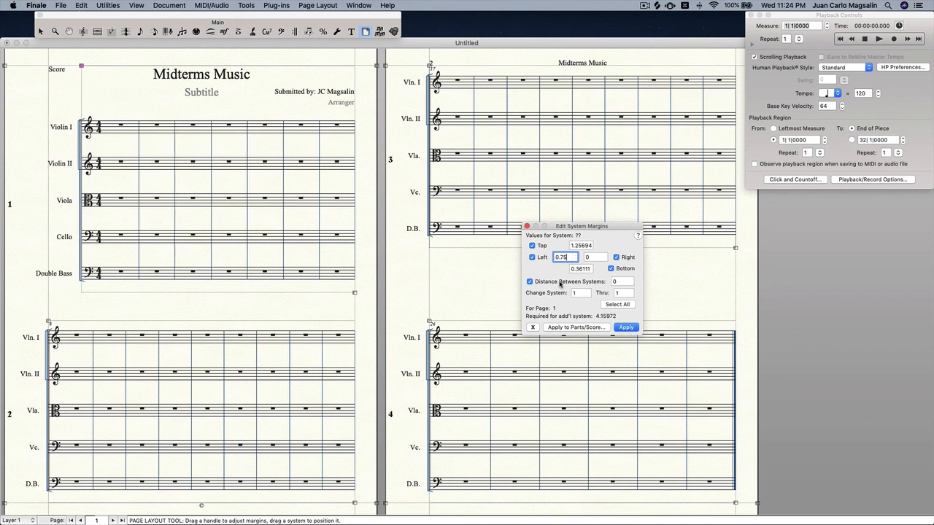
# Apply the second system's margins from system 2 through the end of the piece, then close the margin settings and leave the Page Layout Tool
pyautogui.click(214, 379)
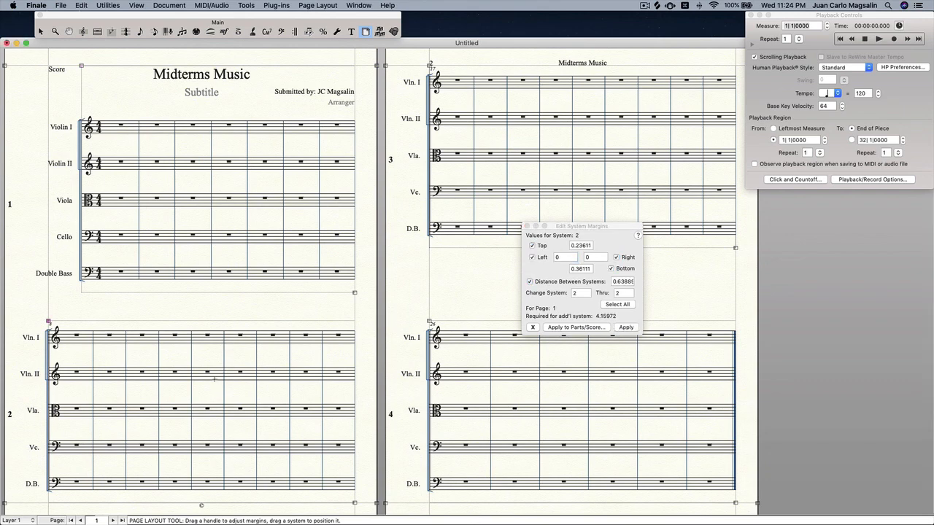
pyautogui.scroll(-2, 303, 239)
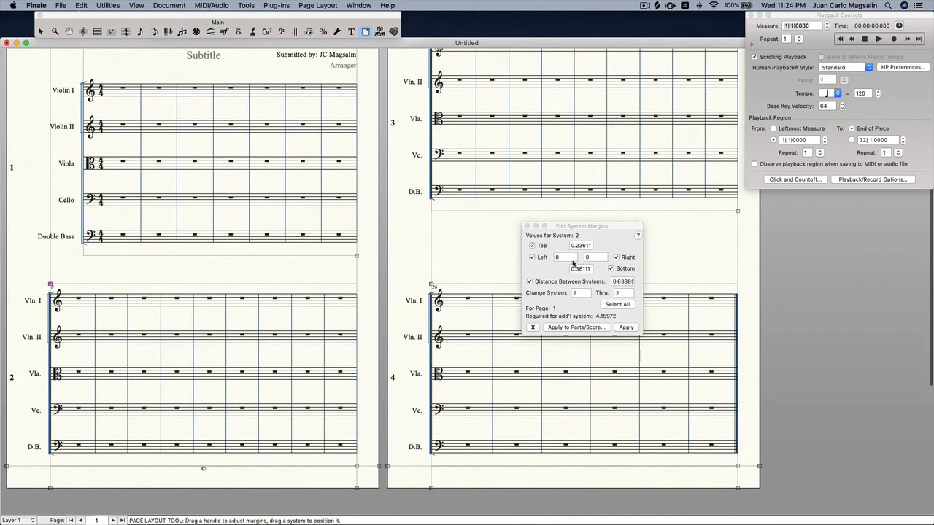
pyautogui.click(621, 298)
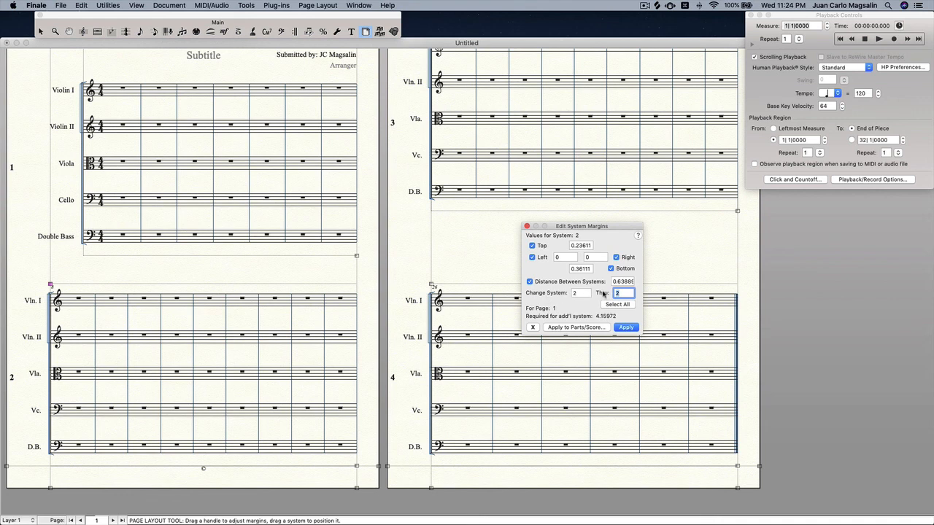
pyautogui.press('BackSpace')
pyautogui.click(626, 328)
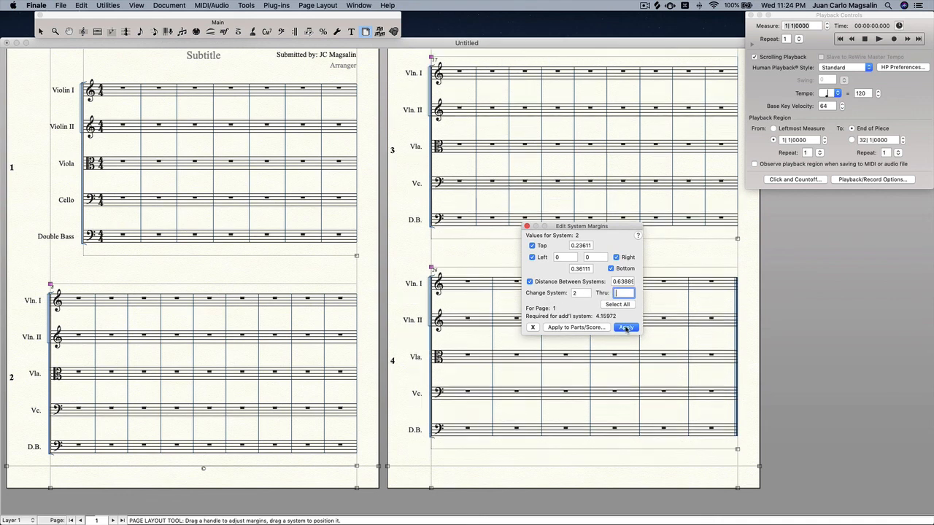
pyautogui.scroll(5, 410, 385)
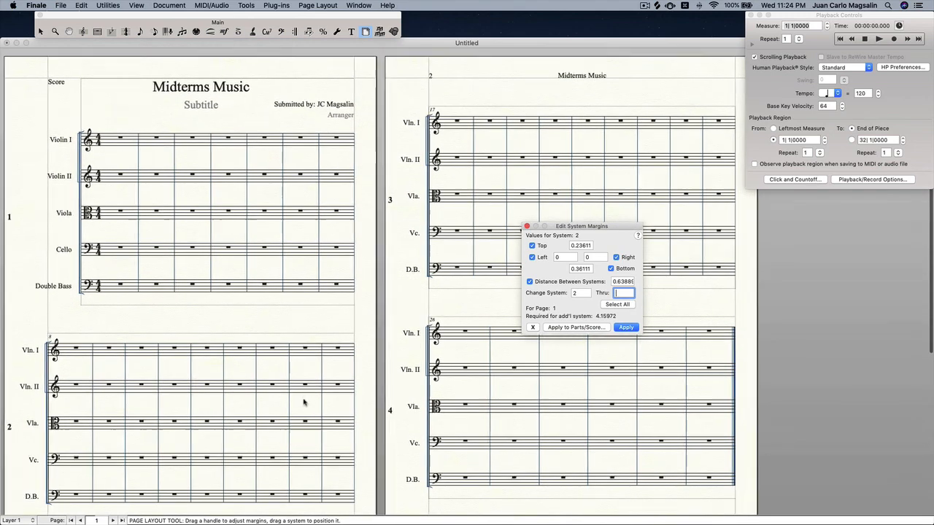
pyautogui.scroll(-2, 304, 402)
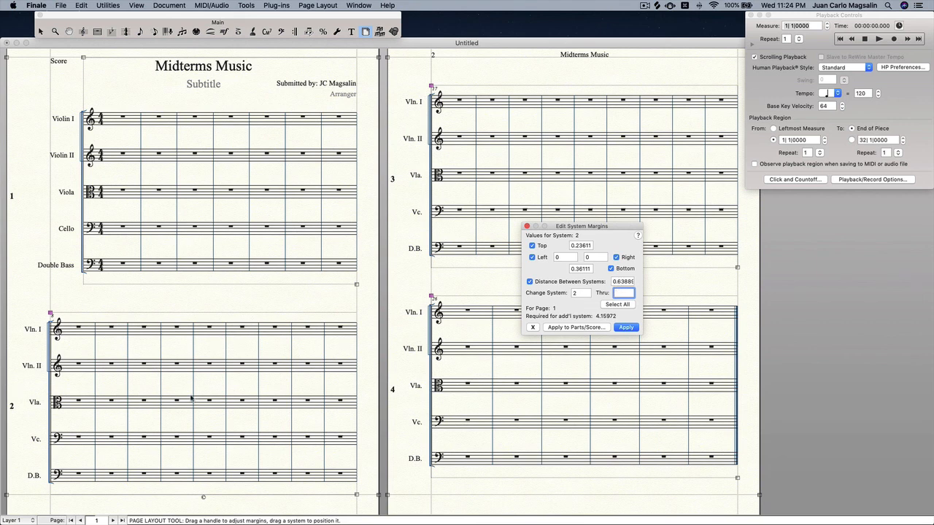
pyautogui.click(533, 329)
pyautogui.press('Escape')
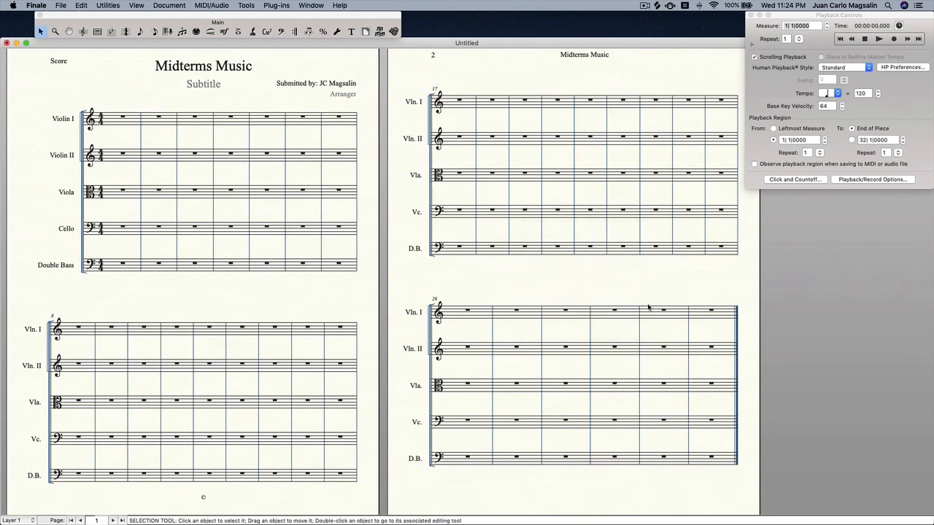
# Push measures 22, 27 and 30 down so that each one starts the next system
pyautogui.click(622, 219)
pyautogui.press('Down')
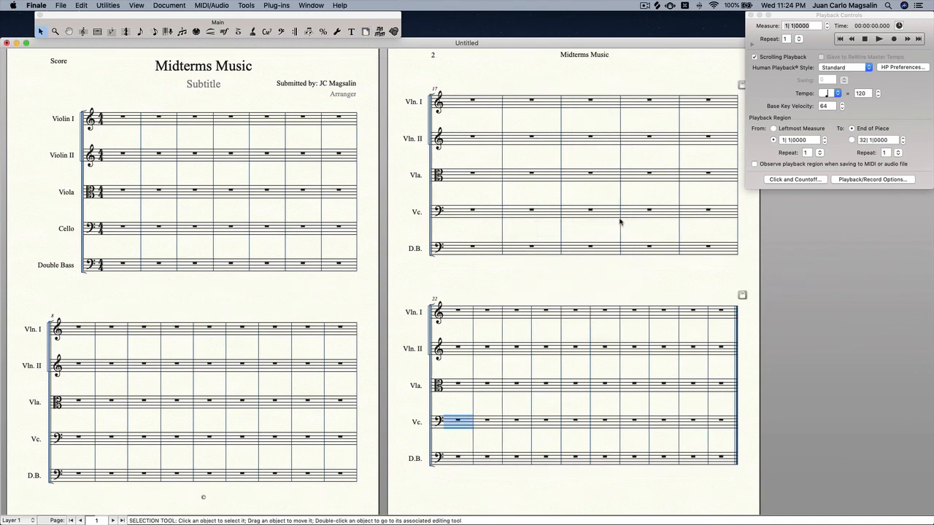
pyautogui.click(613, 312)
pyautogui.press('Down')
pyautogui.hscroll(5, 681, 255)
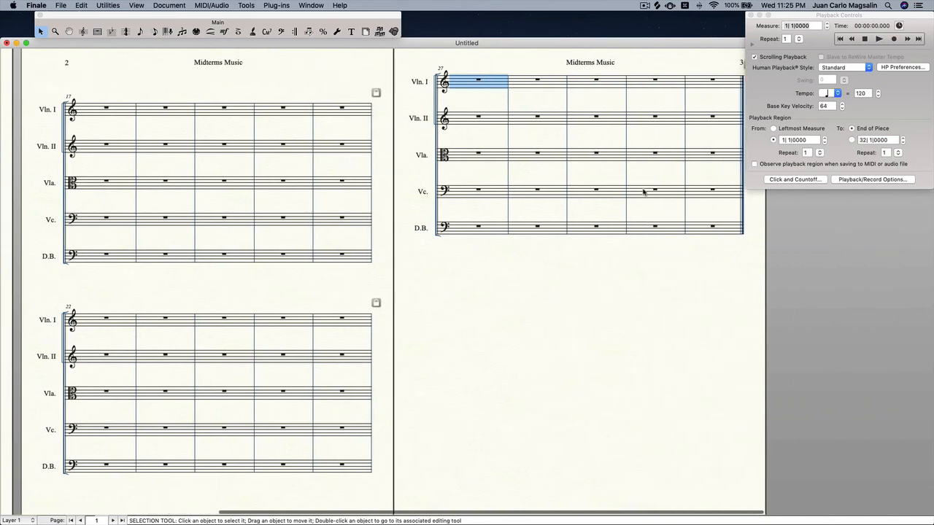
pyautogui.click(643, 192)
pyautogui.press('Down')
# With the Page Layout Tool, reapply system 2's margins through the last system of the re-broken score and close the margin settings
pyautogui.hscroll(-5, 544, 236)
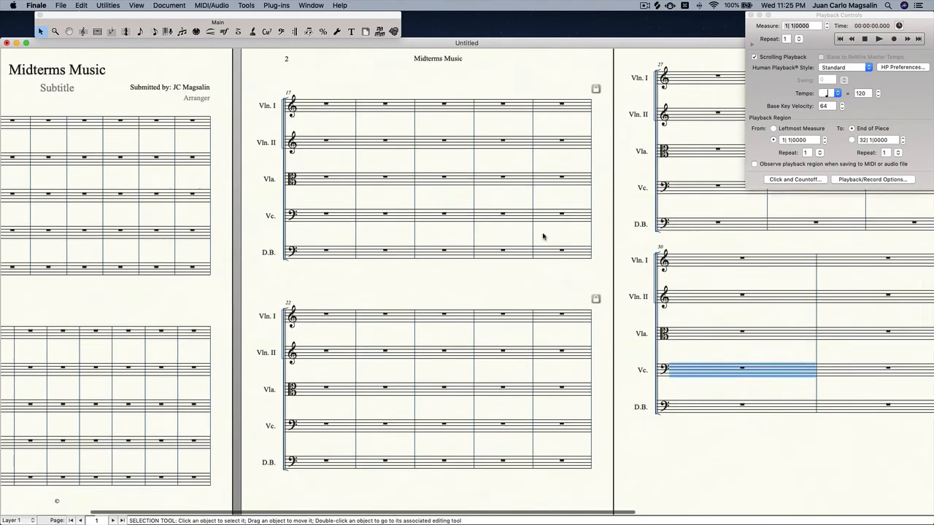
pyautogui.hscroll(3, 605, 322)
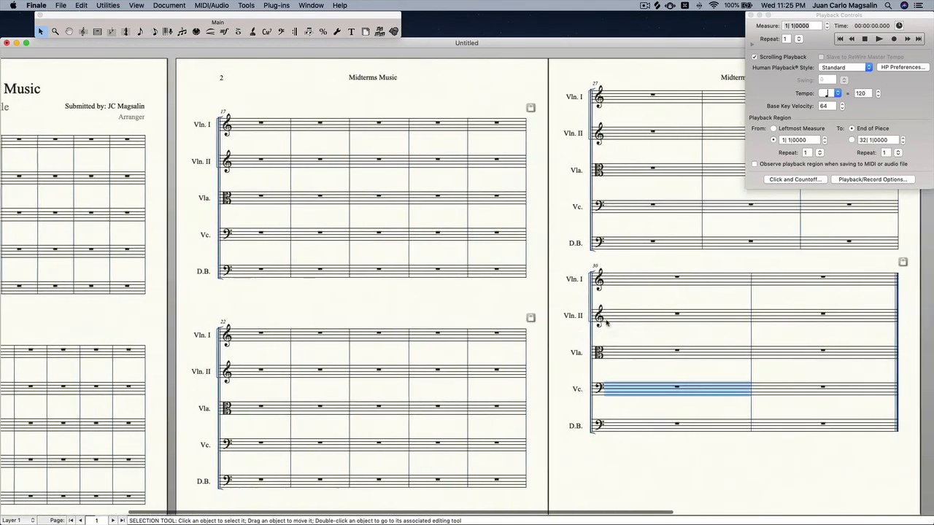
pyautogui.hscroll(-5, 605, 322)
pyautogui.hscroll(5, 650, 308)
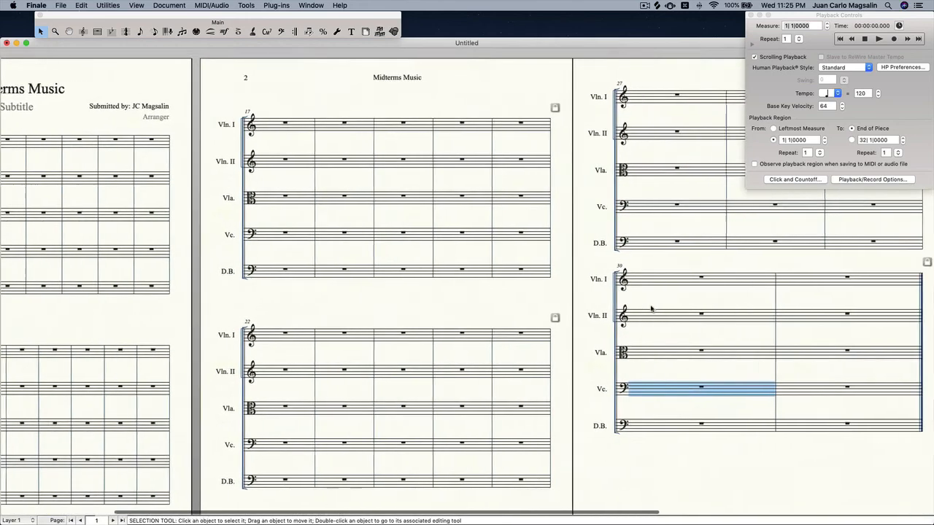
pyautogui.hscroll(-5, 652, 309)
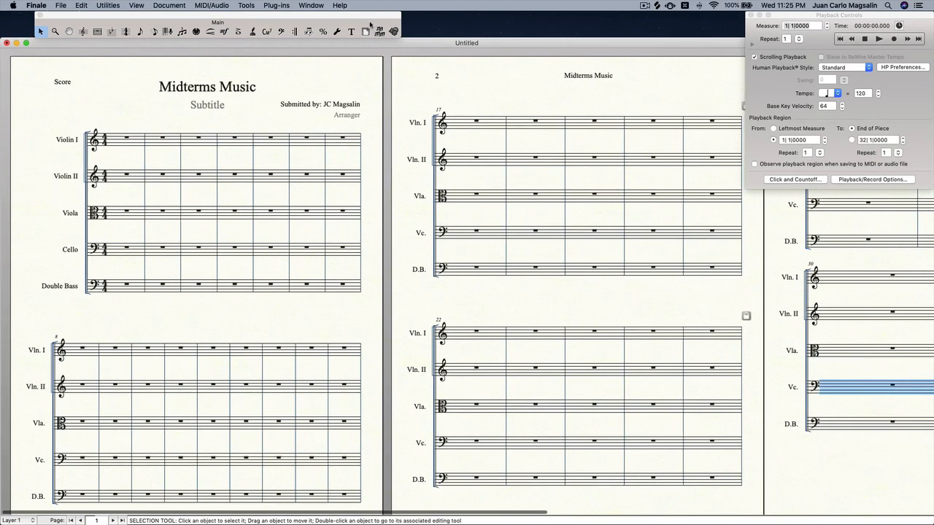
pyautogui.click(366, 32)
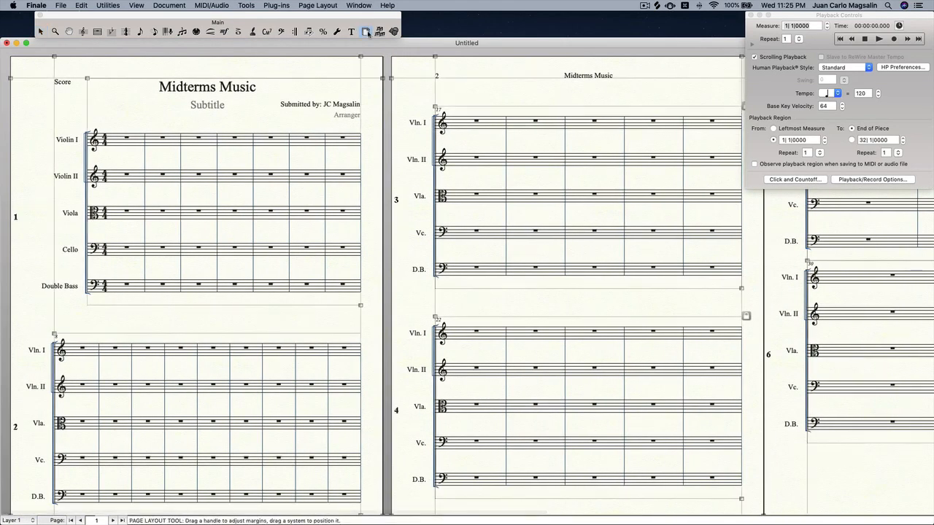
pyautogui.rightClick(216, 378)
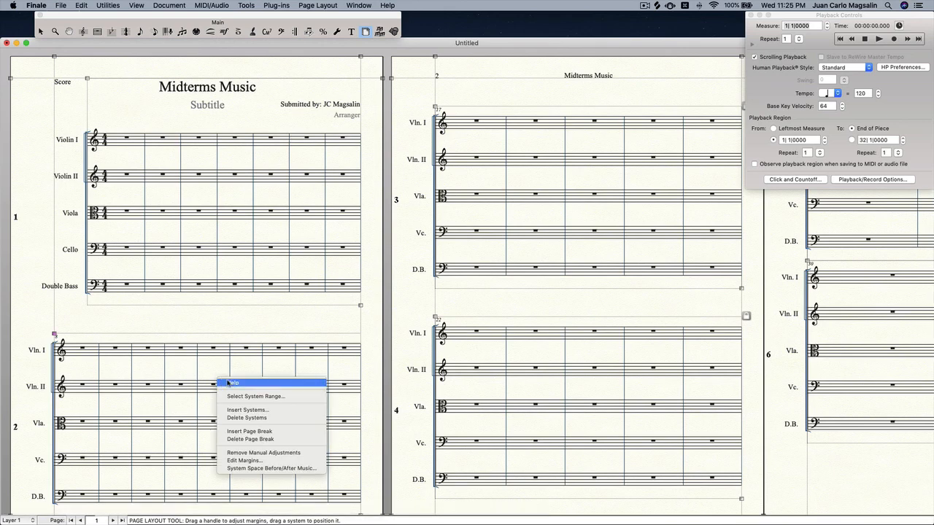
pyautogui.click(245, 461)
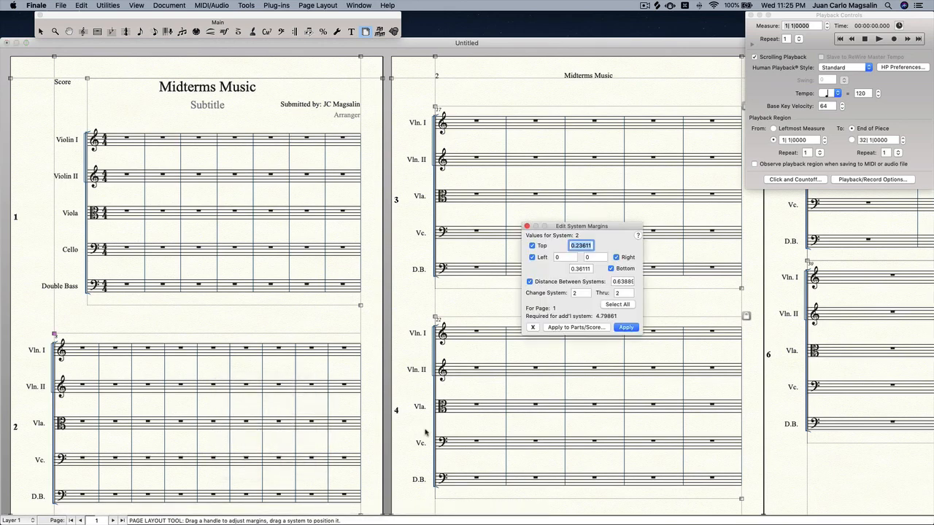
pyautogui.click(621, 292)
pyautogui.doubleClick(623, 292)
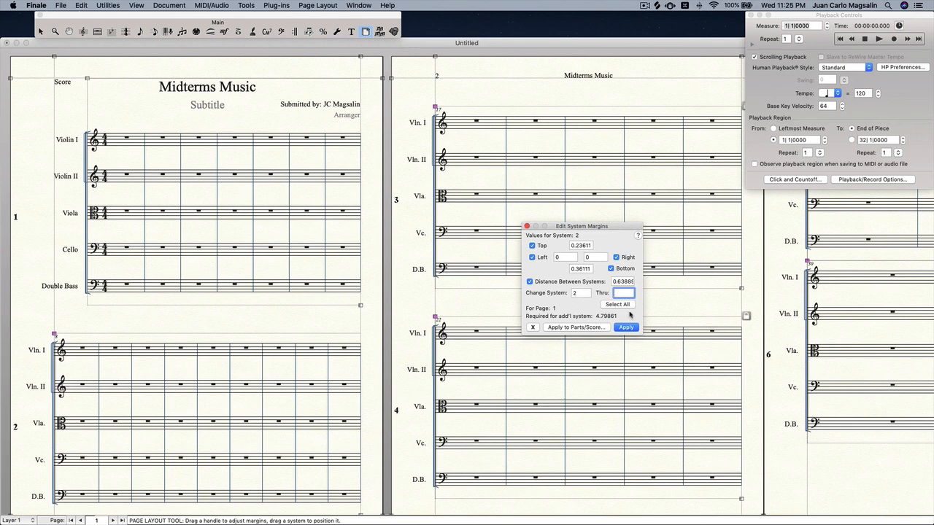
pyautogui.click(626, 328)
pyautogui.hscroll(3, 583, 328)
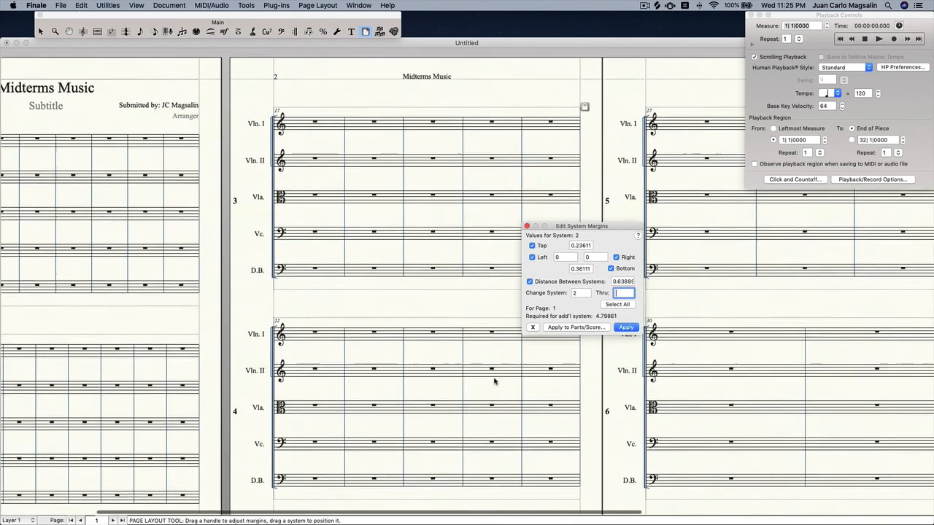
pyautogui.click(534, 327)
# Examine the system spacing across all three pages and return to the Selection Tool
pyautogui.hscroll(5, 428, 348)
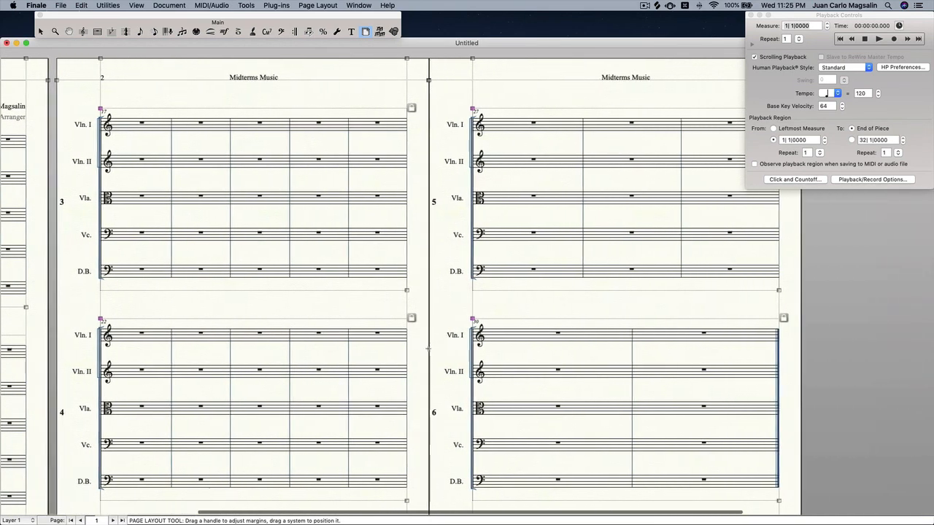
pyautogui.hscroll(-8, 428, 348)
pyautogui.scroll(-5, 428, 349)
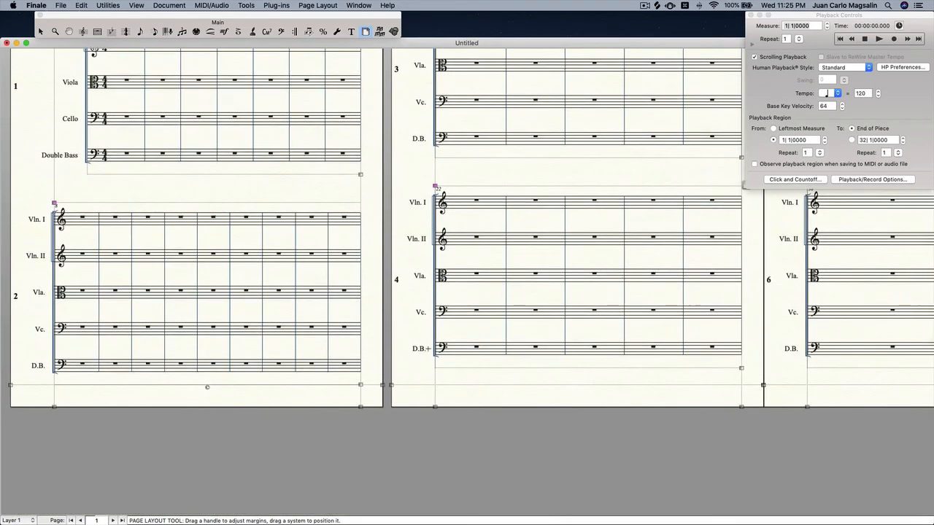
pyautogui.scroll(5, 428, 349)
pyautogui.press('Escape')
pyautogui.hscroll(5, 136, 351)
pyautogui.hscroll(-5, 137, 350)
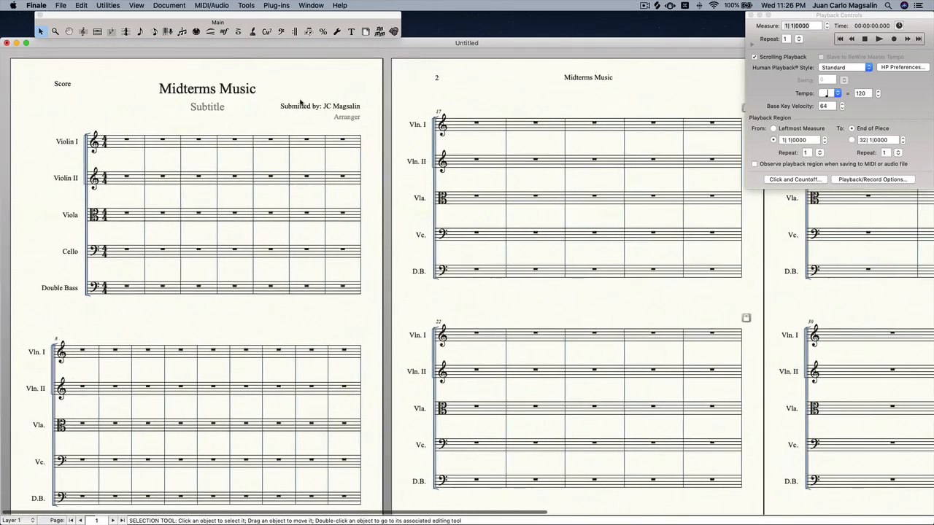
# Use the Resize Tool to scale the staff systems to 110% from system 1 through the end of the piece
pyautogui.click(323, 32)
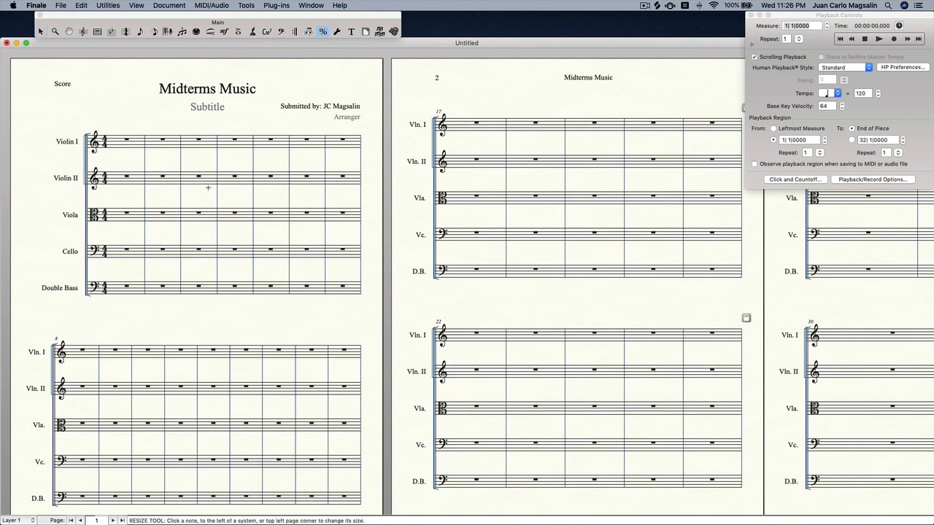
pyautogui.click(135, 156)
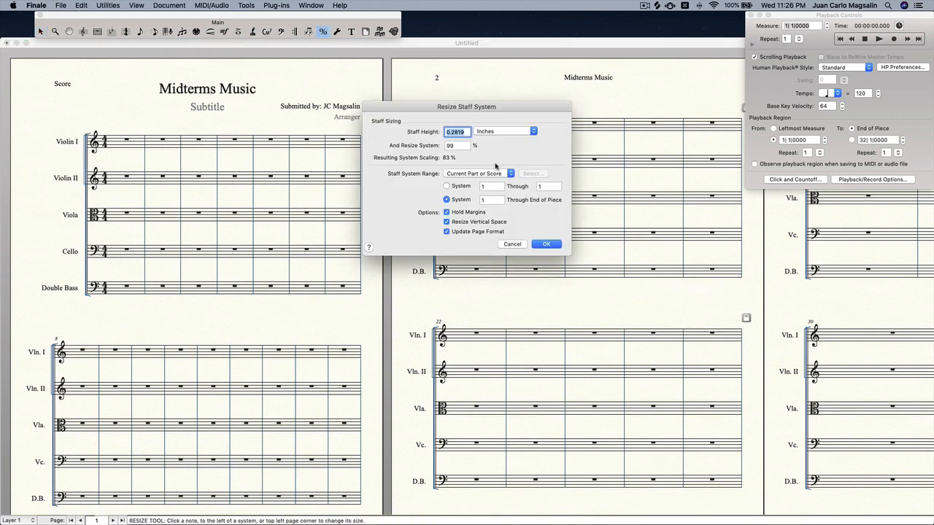
pyautogui.doubleClick(460, 145)
pyautogui.write('110')
pyautogui.press('Return')
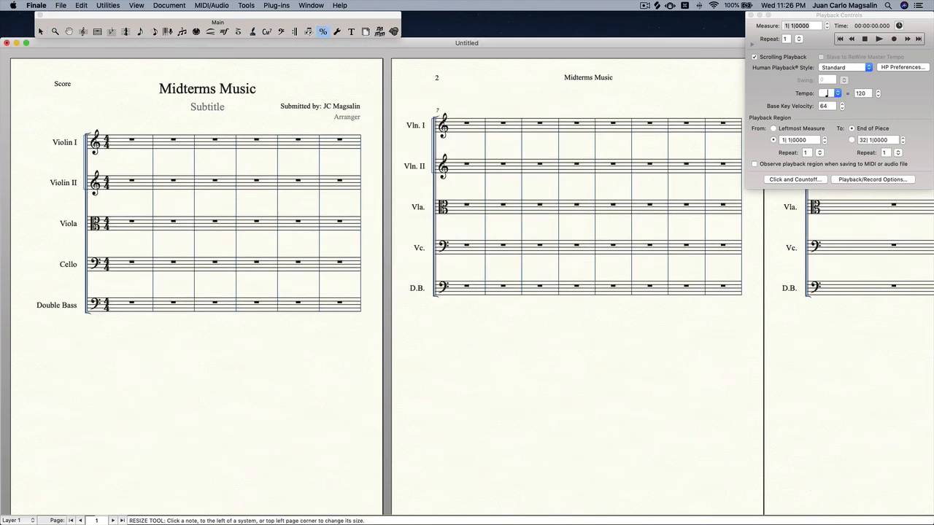
# Resize the staff systems to 270% through the end of the piece and check how they fit the pages
pyautogui.click(179, 156)
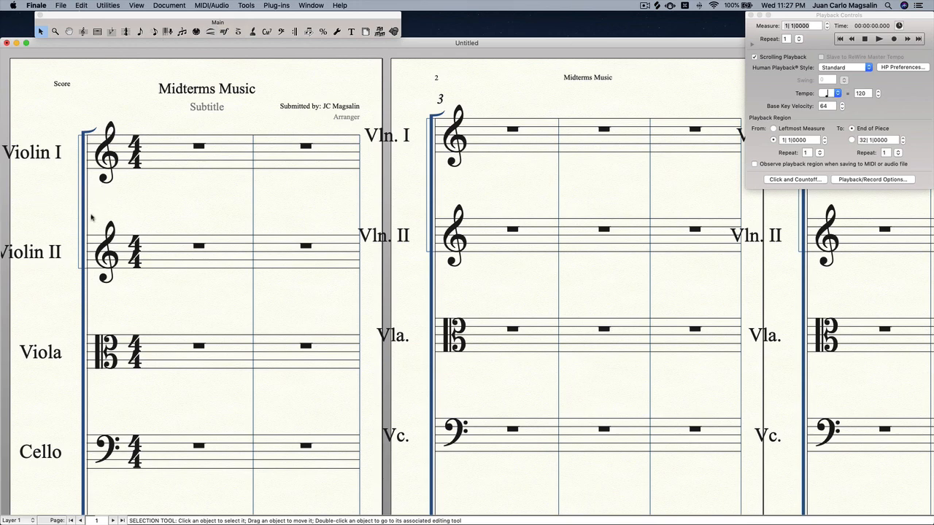
pyautogui.scroll(-5, 179, 242)
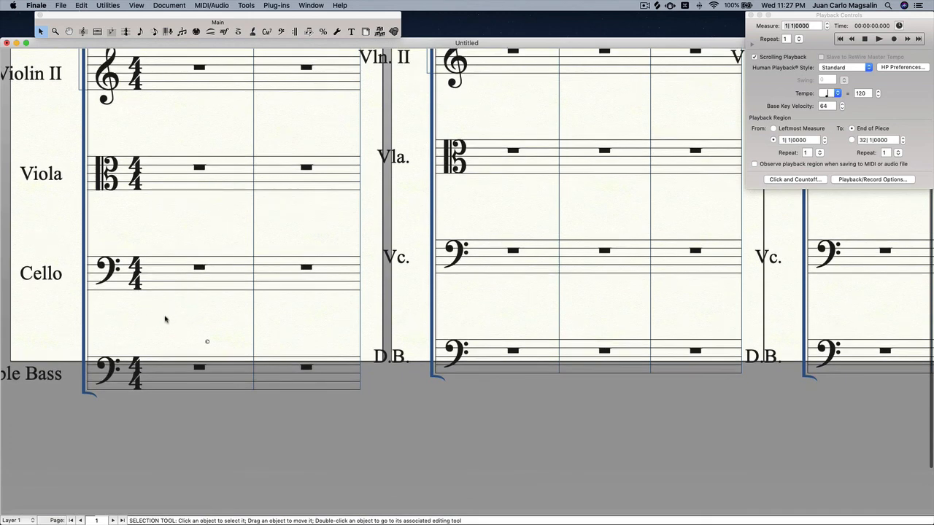
pyautogui.scroll(4, 140, 351)
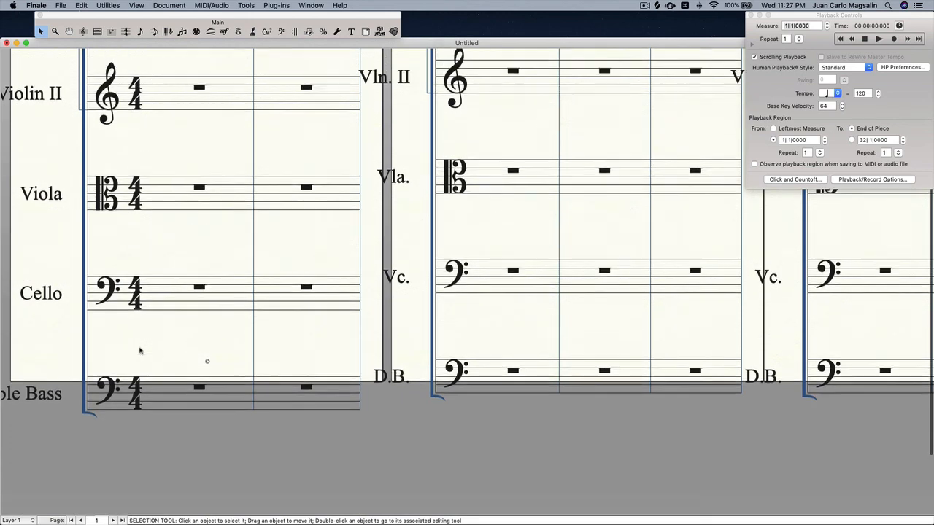
# Set the staff system resize to 100% from system 1 through the end of the piece, using the page layout's system reduction settings
pyautogui.click(323, 32)
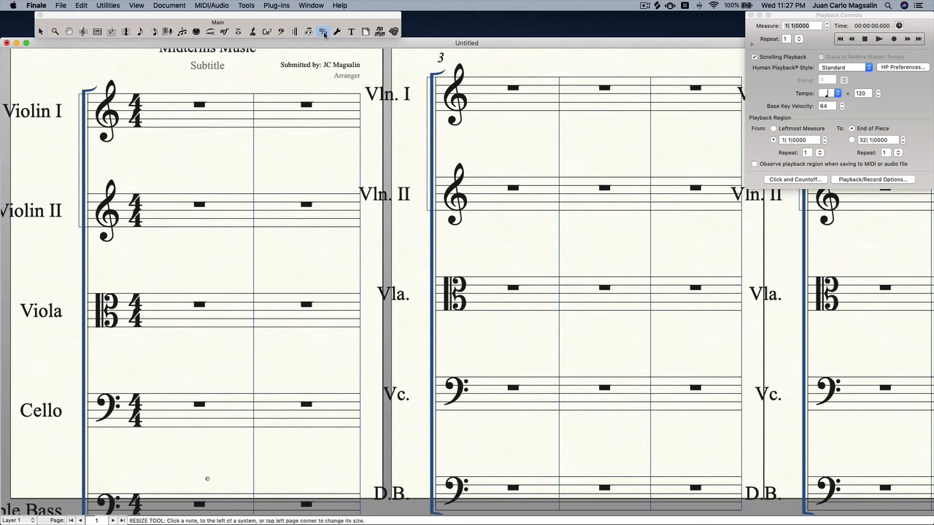
pyautogui.click(366, 32)
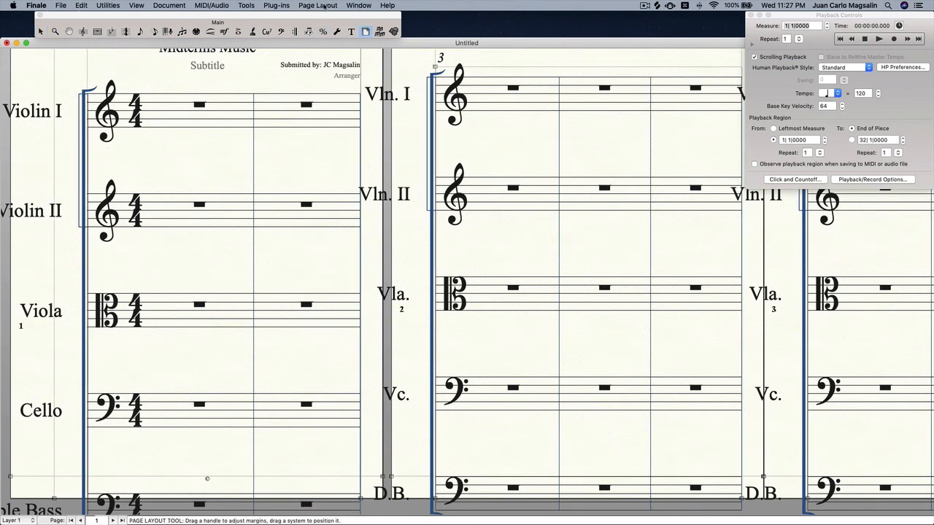
pyautogui.click(319, 5)
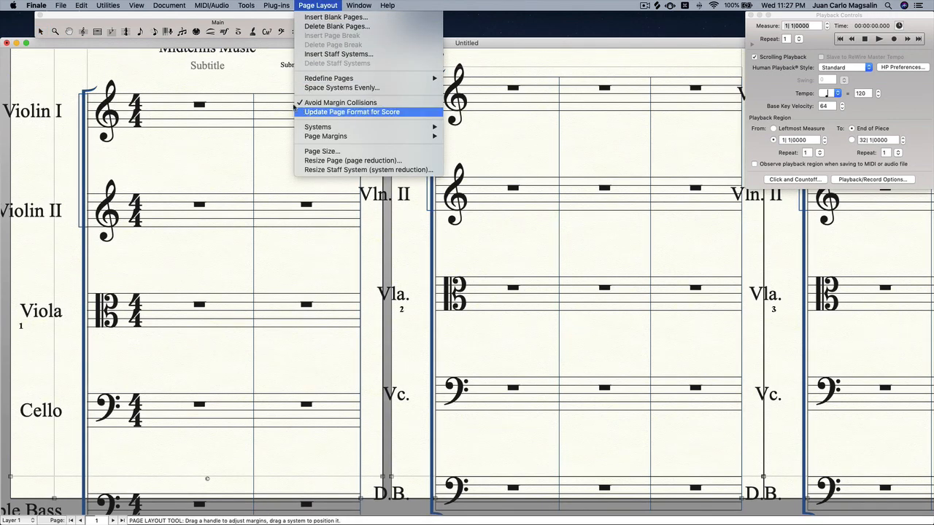
pyautogui.click(306, 170)
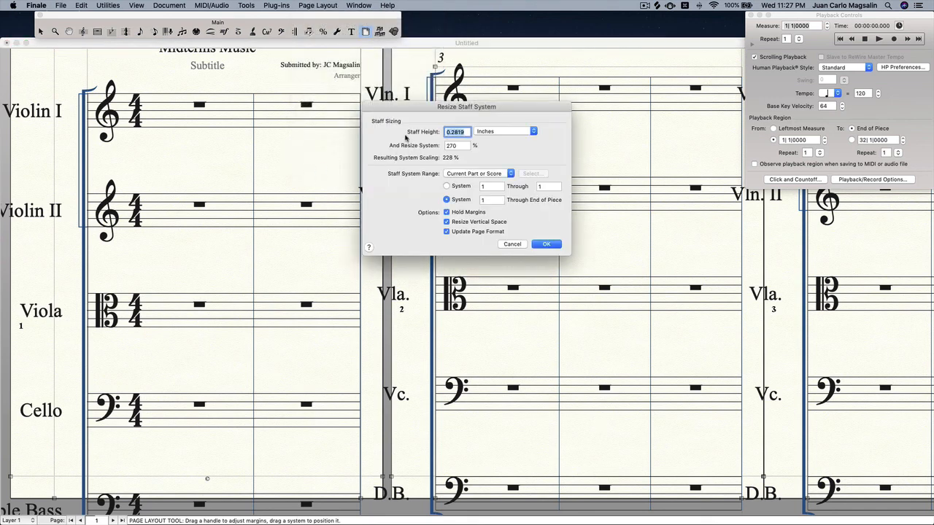
pyautogui.doubleClick(464, 146)
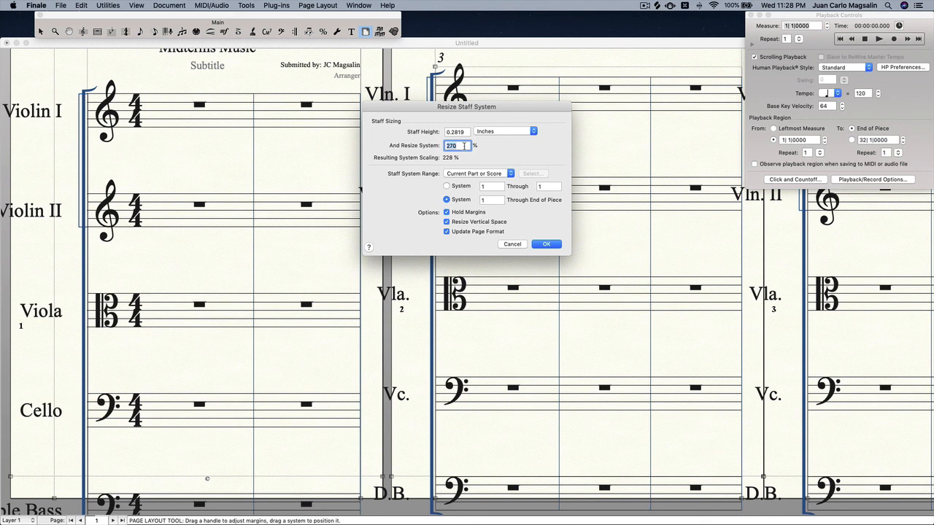
pyautogui.write('2')
pyautogui.press('BackSpace')
pyautogui.write('100')
pyautogui.click(546, 245)
pyautogui.scroll(4, 268, 286)
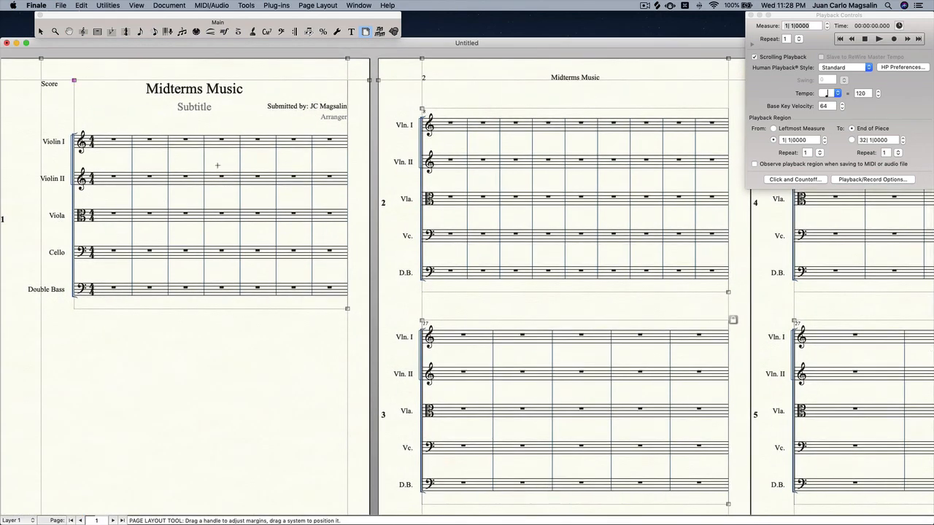
# Use the Resize Tool to set the staff system resize to 99% from system 1 through the end of the piece
pyautogui.click(322, 32)
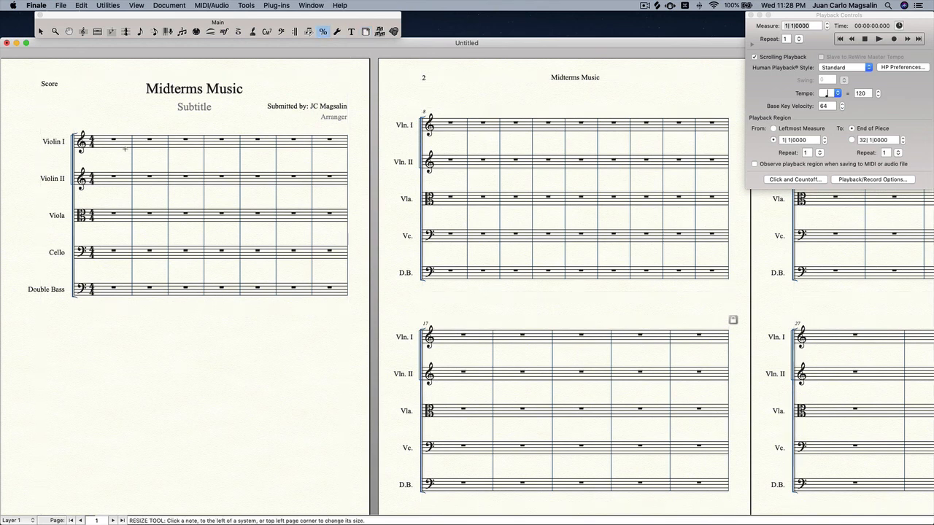
pyautogui.click(125, 149)
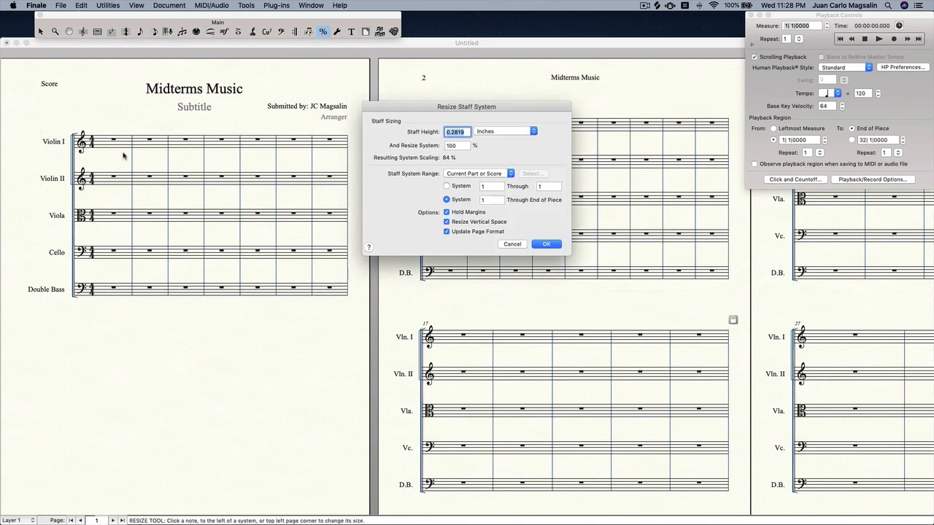
pyautogui.doubleClick(453, 145)
pyautogui.write('99')
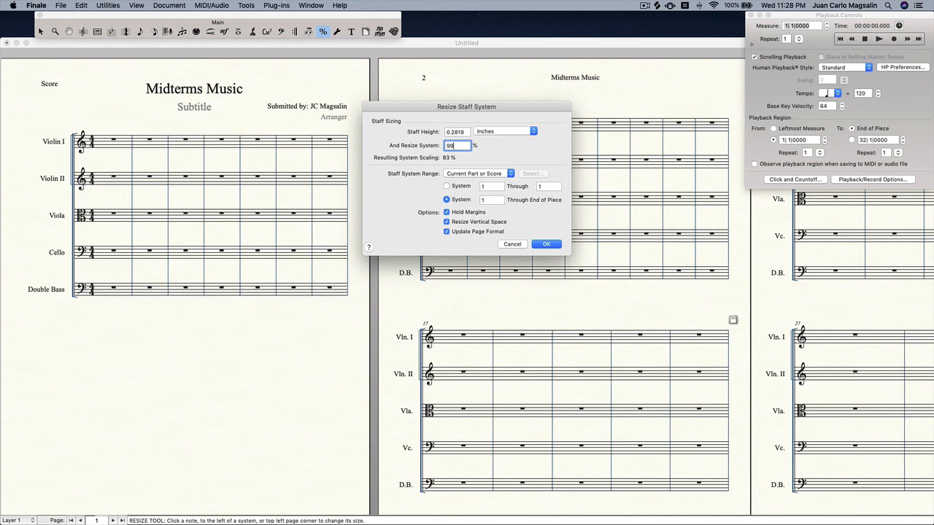
pyautogui.press('Return')
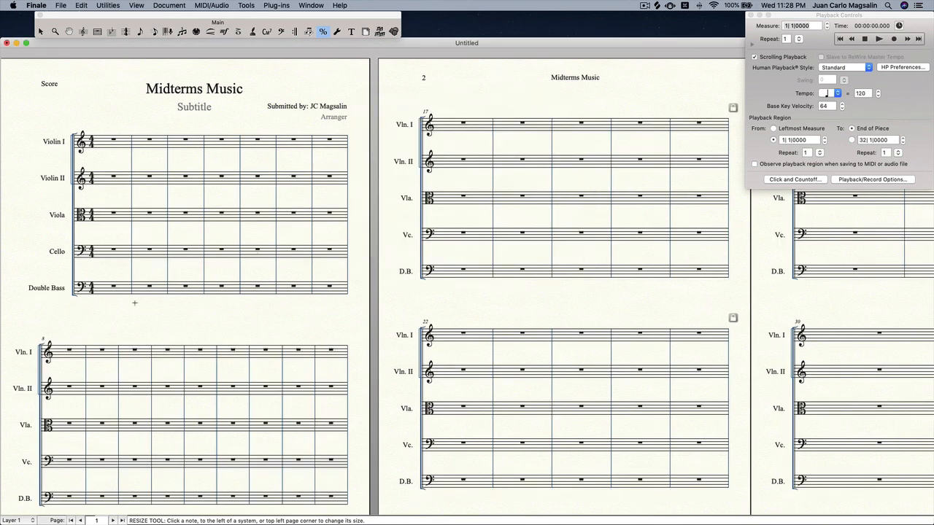
pyautogui.scroll(-3, 135, 303)
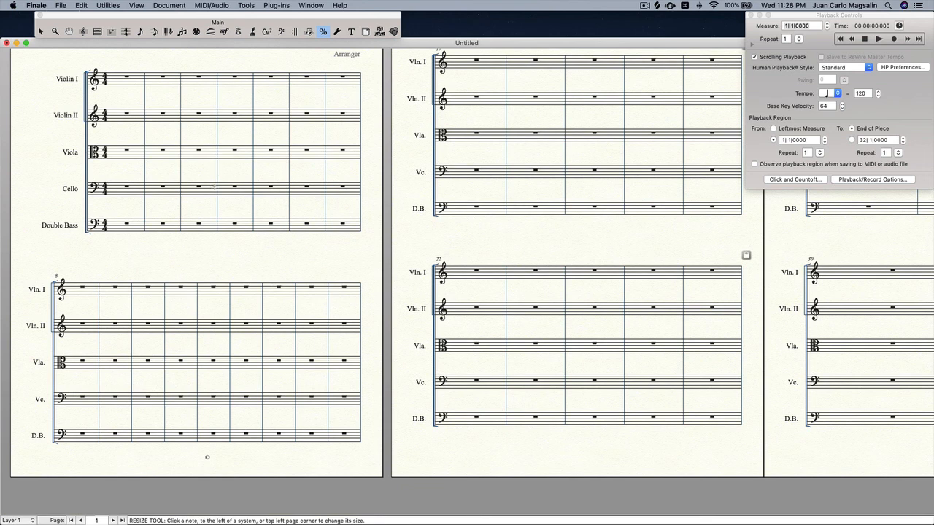
# Try resizing the staff systems to 50% through the end of the piece and check how they fit the pages
pyautogui.click(201, 86)
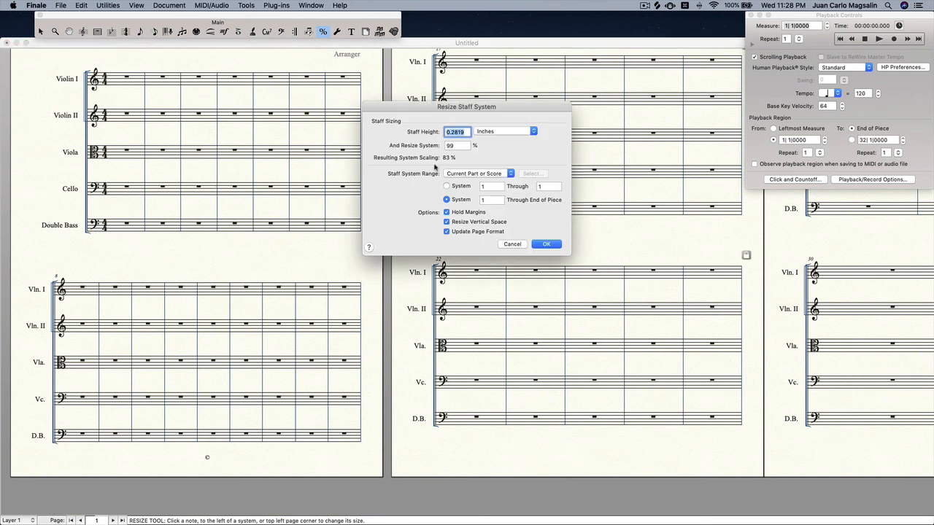
pyautogui.doubleClick(458, 145)
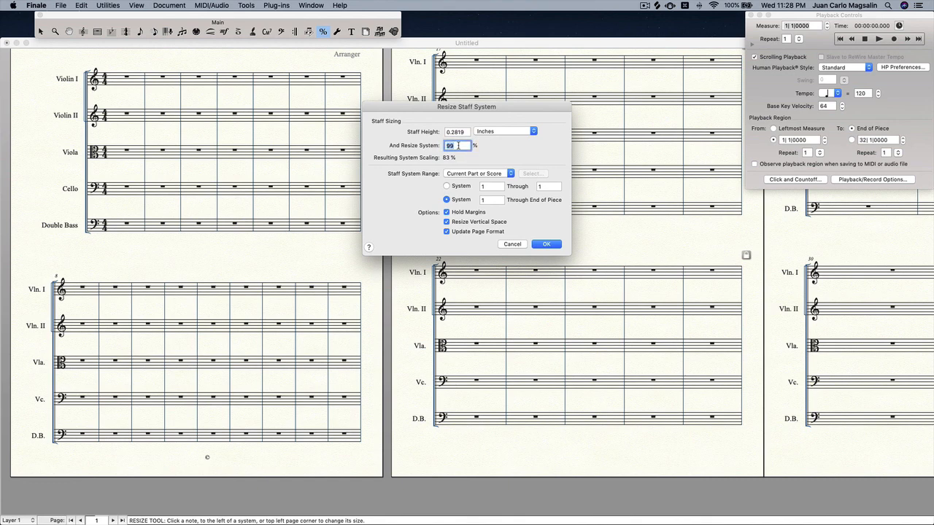
pyautogui.write('50')
pyautogui.press('Return')
pyautogui.scroll(3, 186, 156)
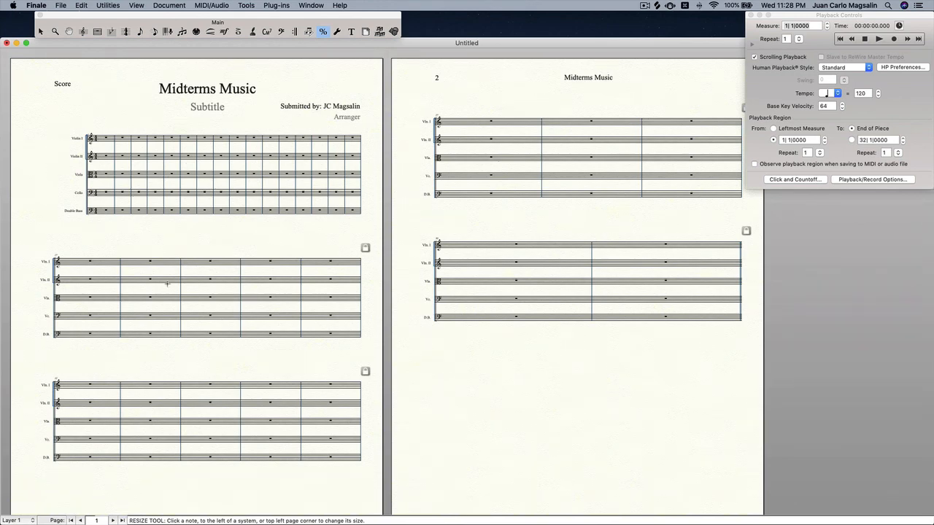
pyautogui.scroll(-3, 167, 284)
pyautogui.scroll(3, 167, 284)
# Undo the last staff system resize and check the layout across the pages
pyautogui.press('super+z')
pyautogui.scroll(-3, 115, 219)
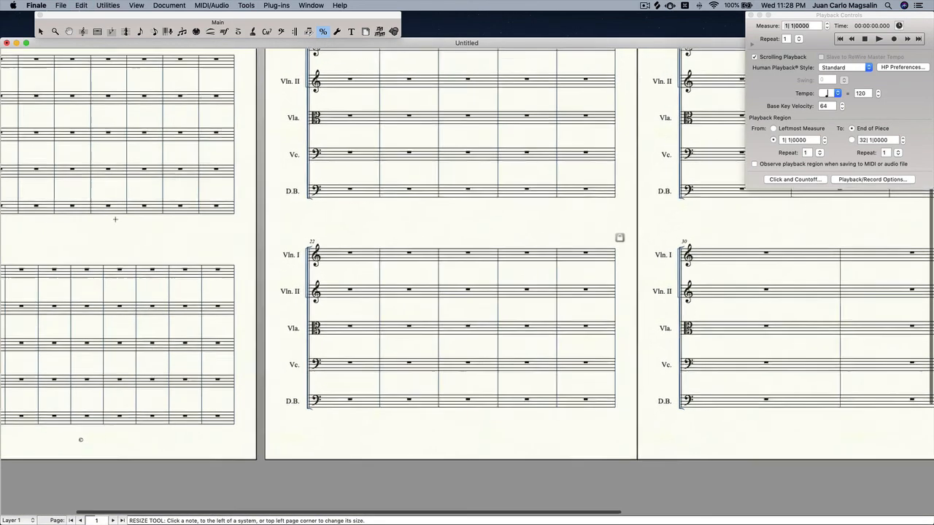
pyautogui.scroll(3, 115, 219)
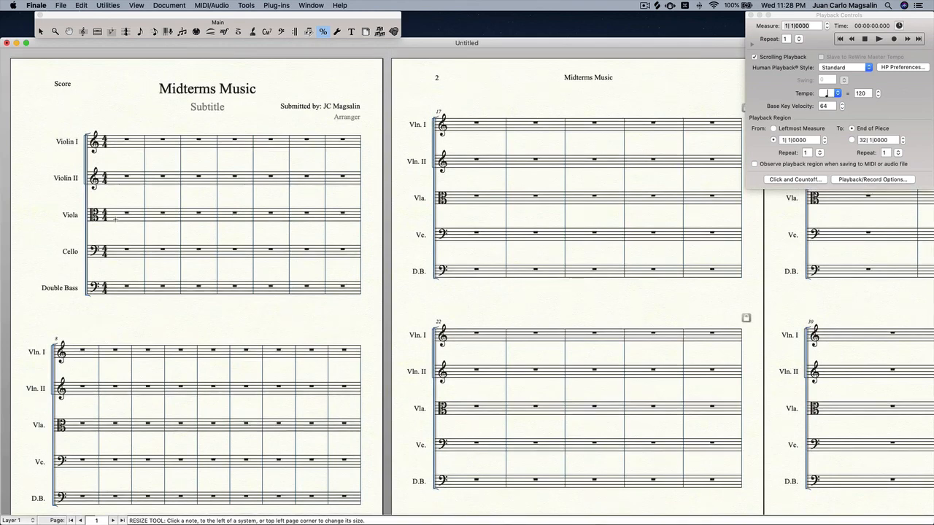
pyautogui.hscroll(2, 115, 219)
pyautogui.scroll(-1, 115, 219)
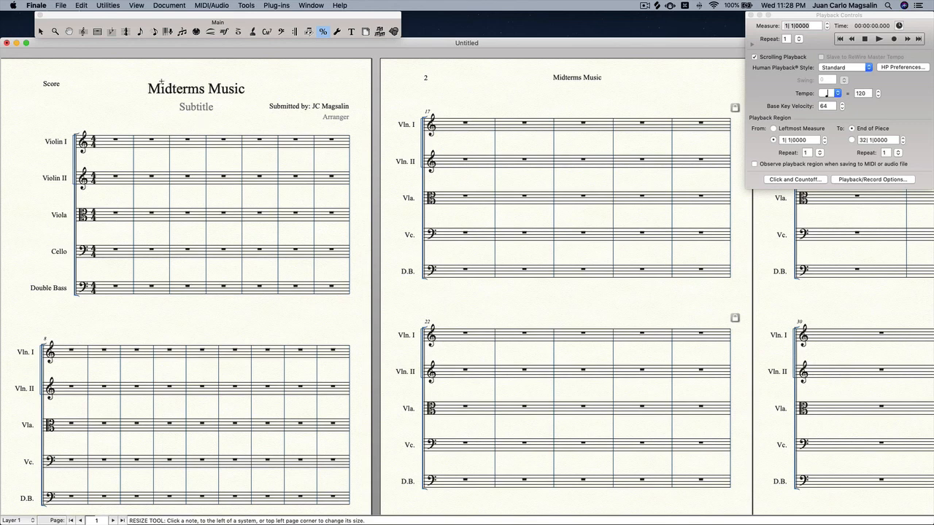
# Delete the title, composer, subtitle and arranger text blocks from the header of page 1 with the Selection Tool
pyautogui.press('Escape')
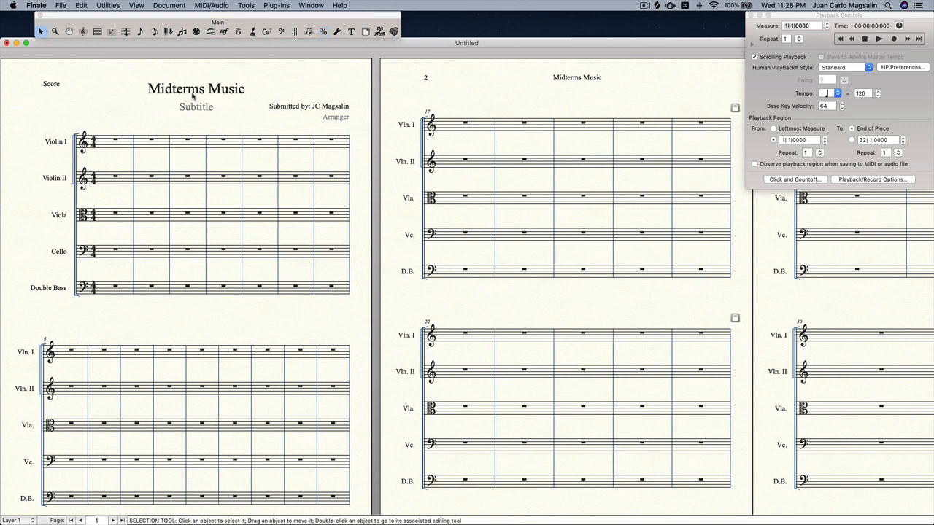
pyautogui.click(191, 93)
pyautogui.press('Delete')
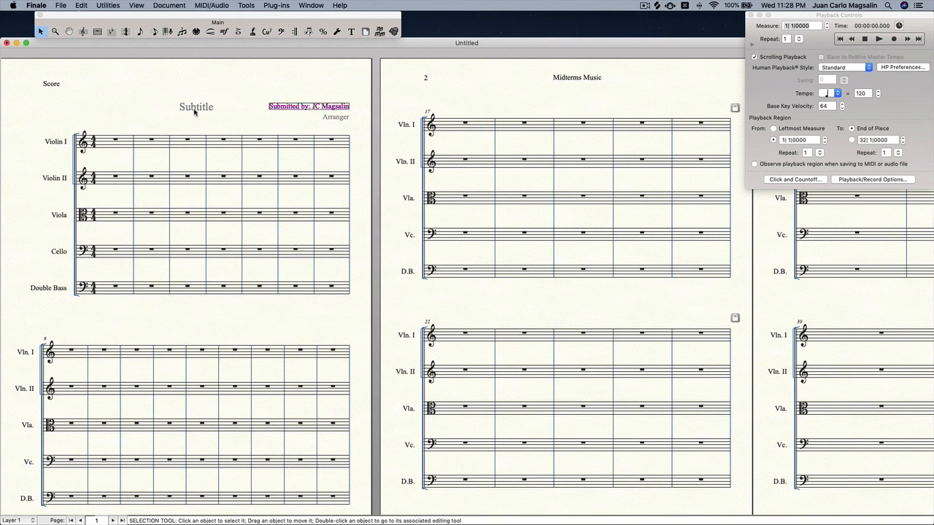
pyautogui.press('Delete')
pyautogui.click(193, 106)
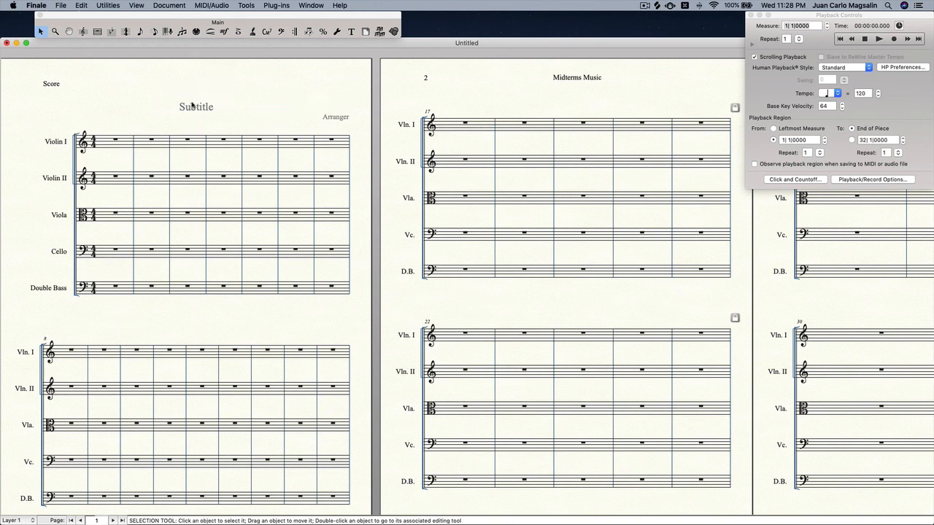
pyautogui.press('Delete')
# Add a text block above the first system with the Text Tool, set its size to 36 and enter "Midterms Music"
pyautogui.click(351, 32)
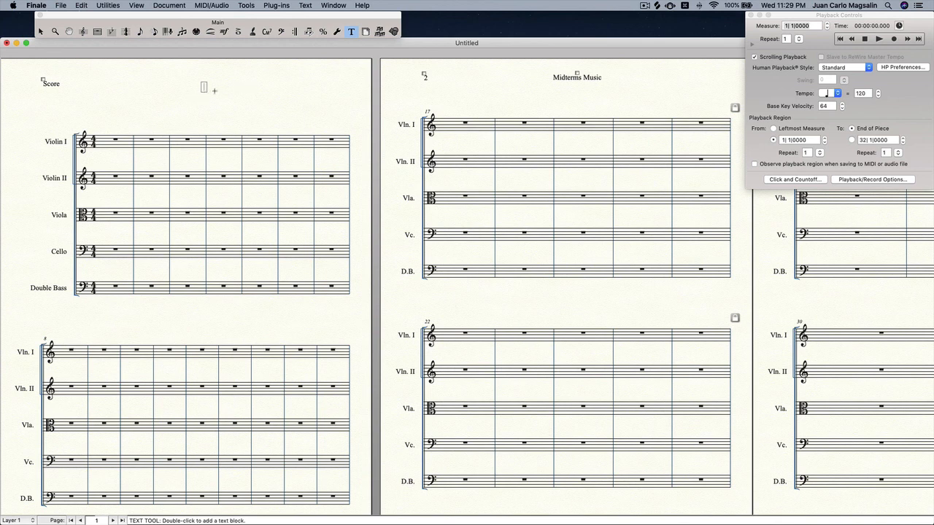
pyautogui.write('M')
pyautogui.press('BackSpace')
pyautogui.click(306, 5)
pyautogui.moveTo(310, 20)
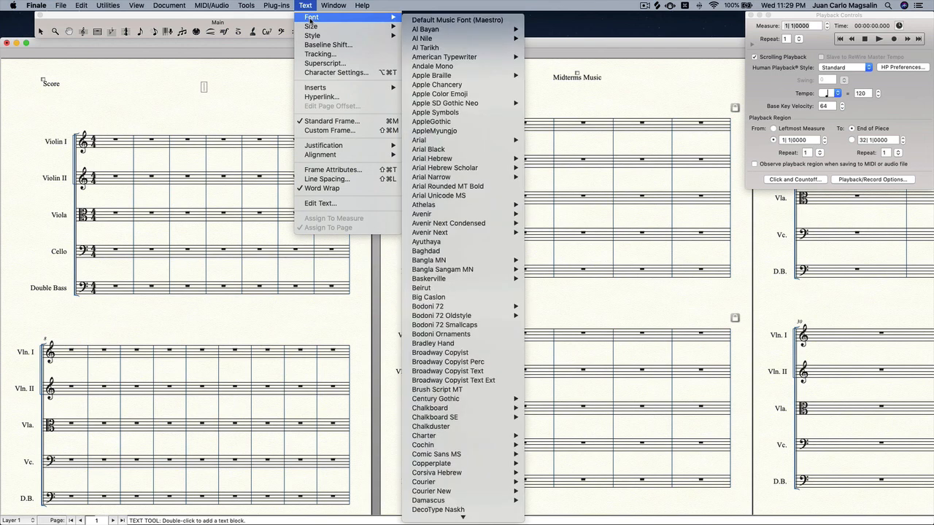
pyautogui.moveTo(350, 27)
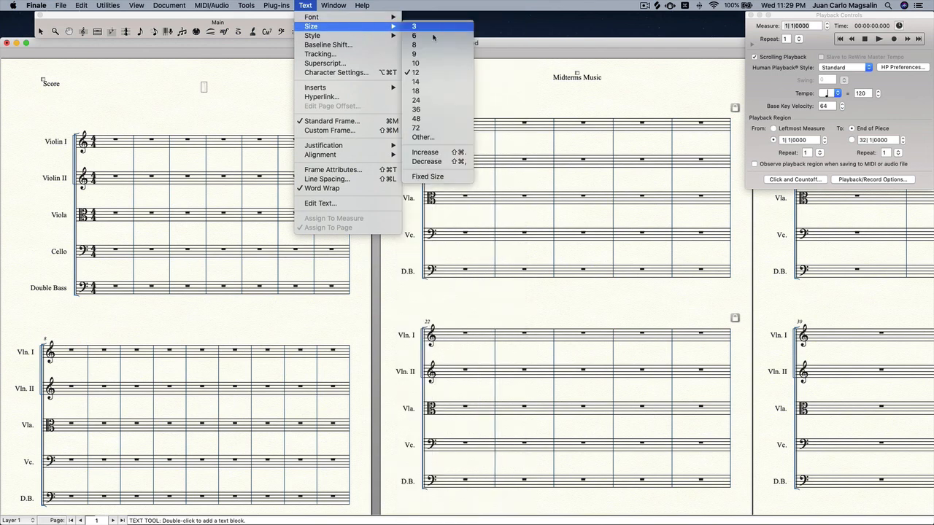
pyautogui.click(426, 110)
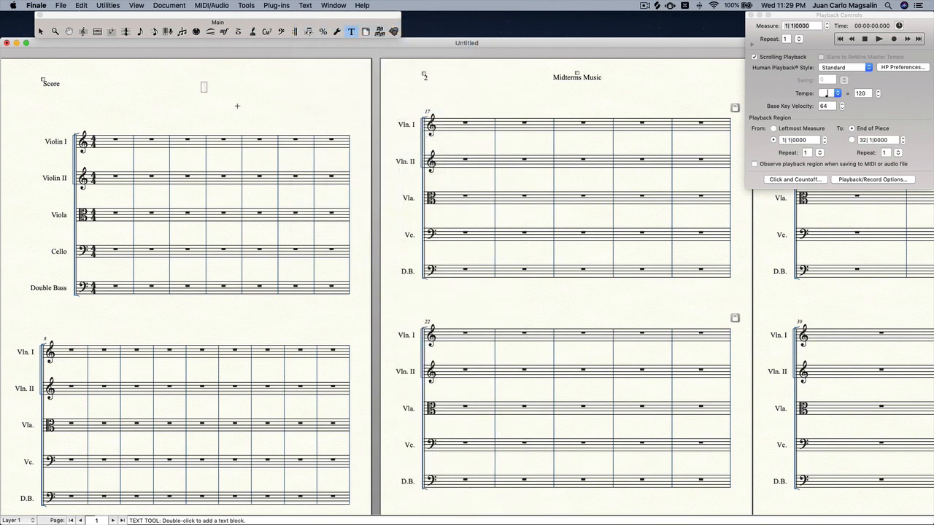
pyautogui.write('Midte')
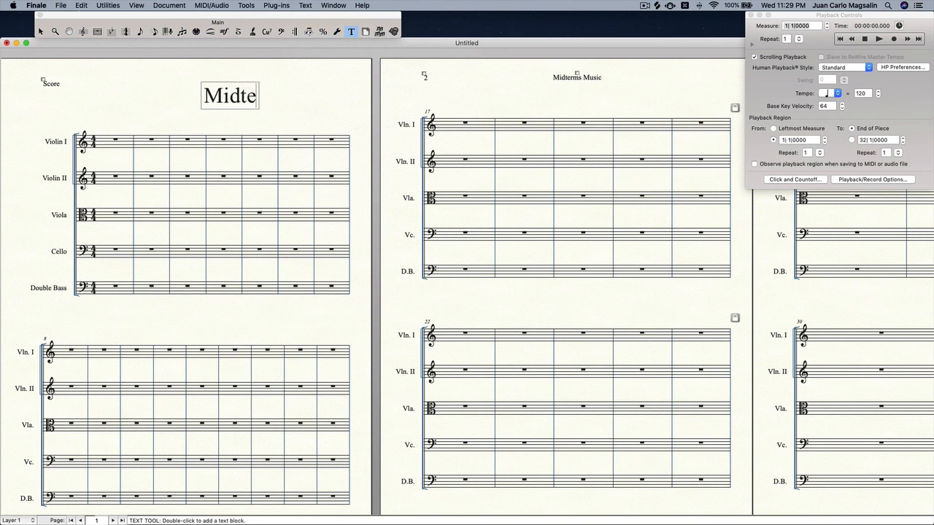
pyautogui.write('rms Music')
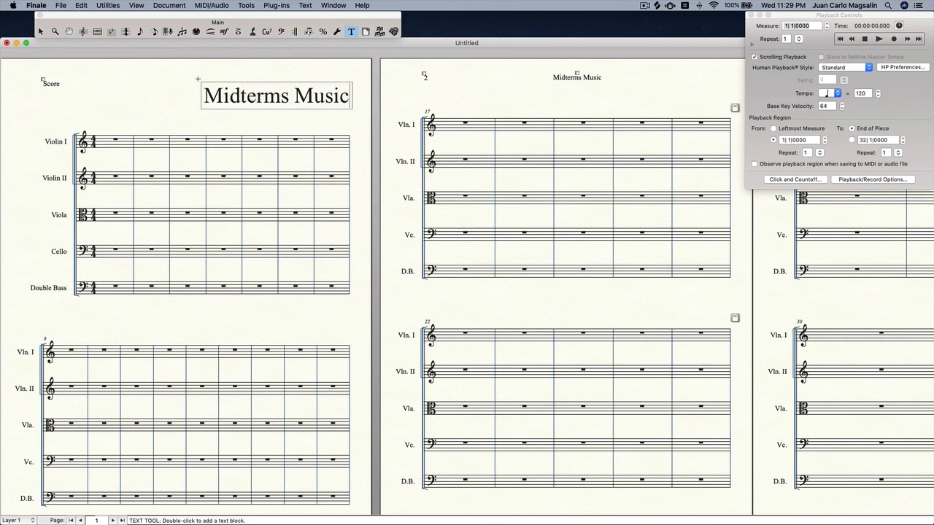
# Set the new title's horizontal alignment to center in its frame attributes
pyautogui.press('Escape')
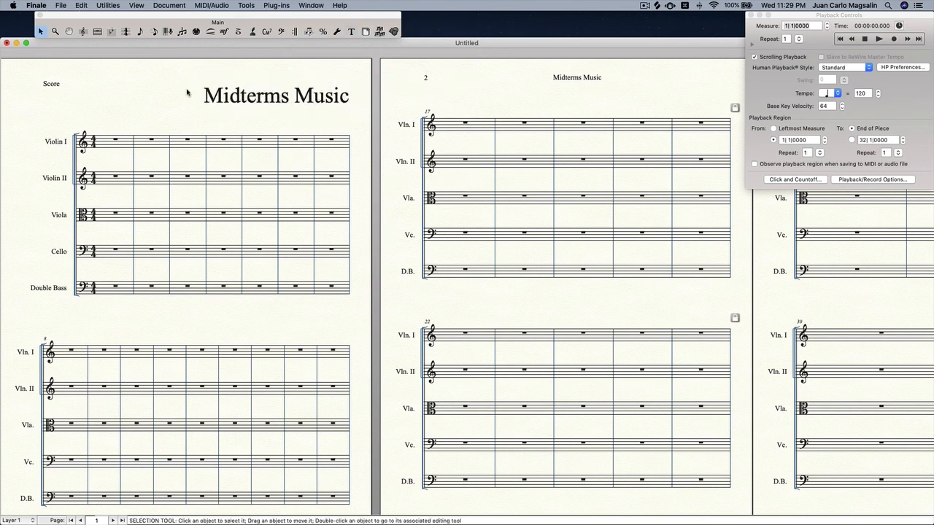
pyautogui.press('Escape')
pyautogui.rightClick(212, 94)
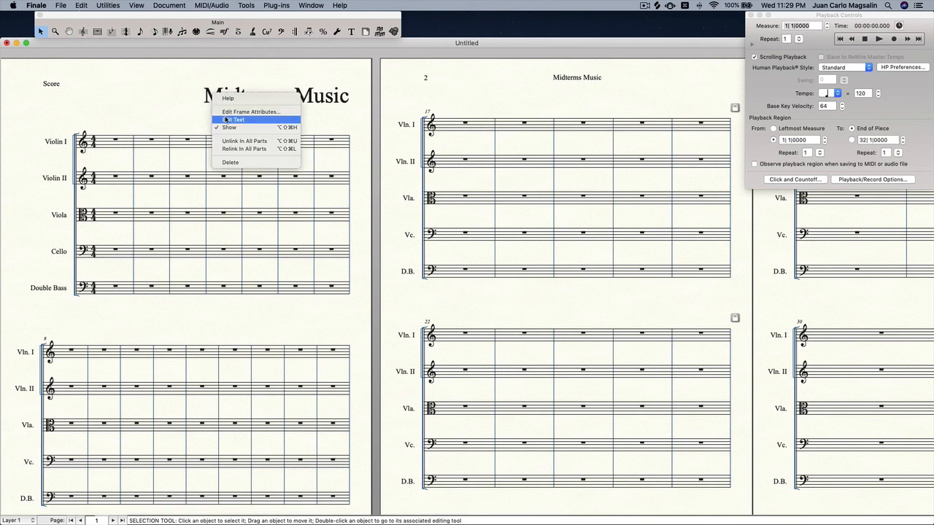
pyautogui.click(232, 111)
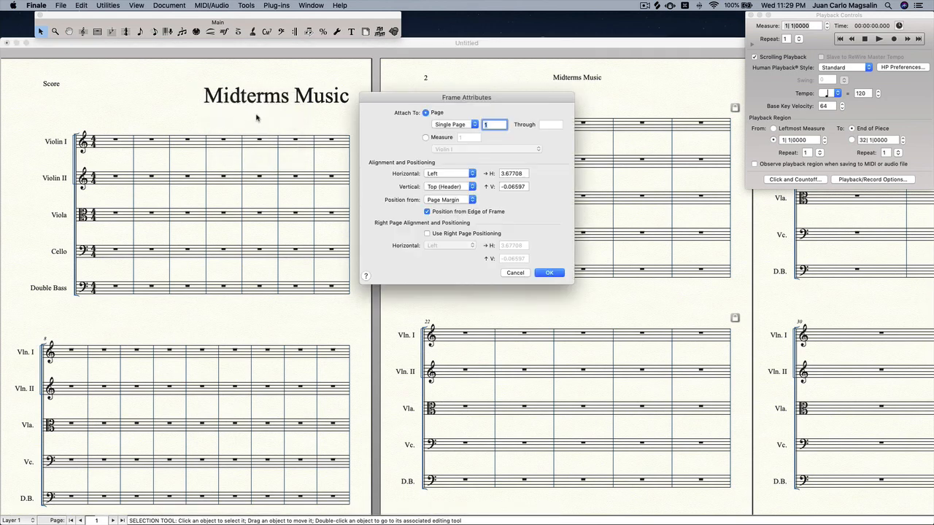
pyautogui.click(441, 174)
pyautogui.click(549, 273)
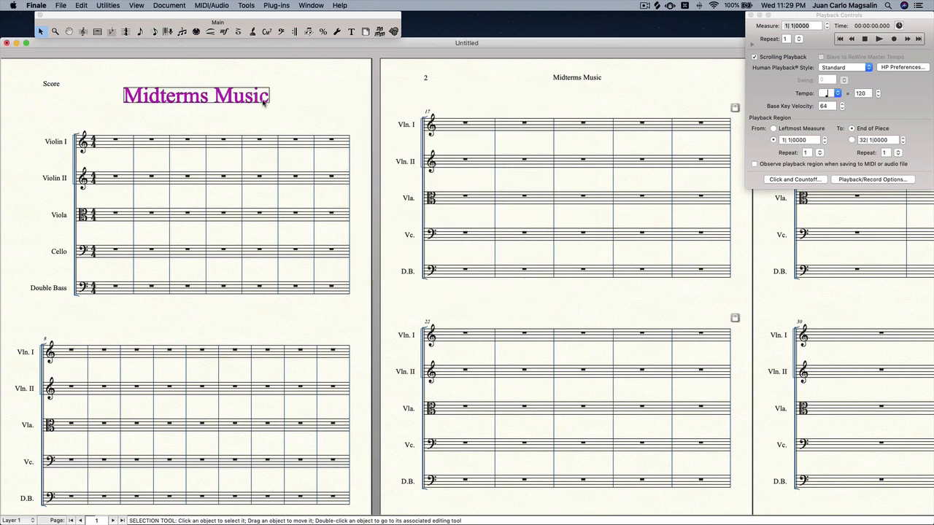
pyautogui.click(297, 101)
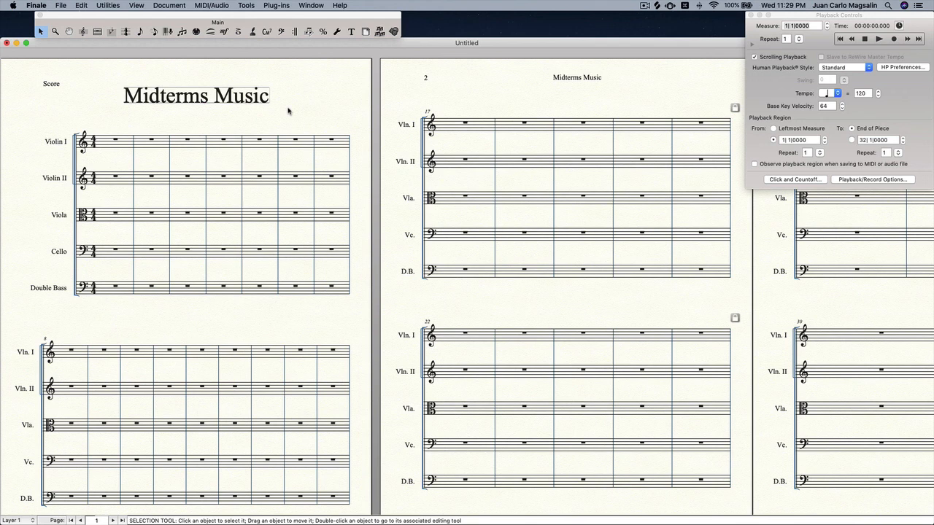
pyautogui.doubleClick(252, 99)
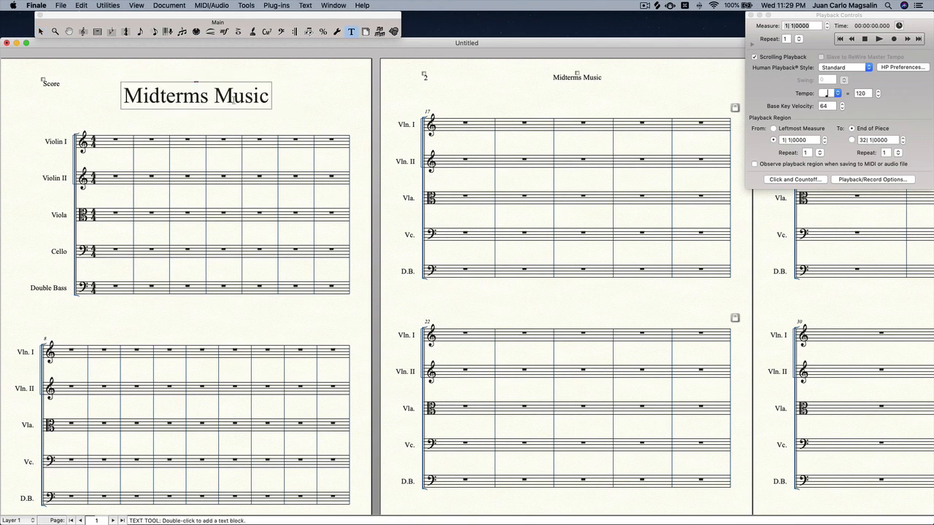
pyautogui.press('super+a')
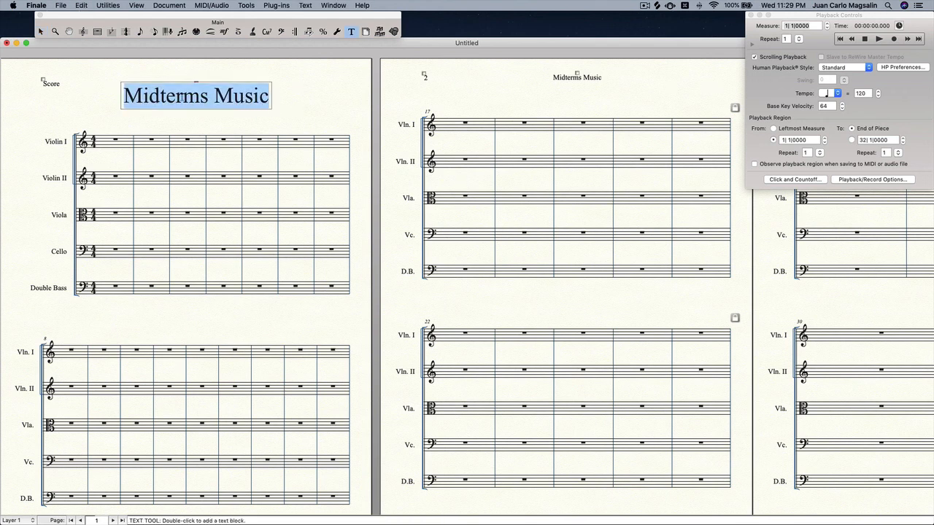
pyautogui.press('Escape')
# Change the title in the ScoreManager file info to "12354654" and compare the titles on pages 1 and 2
pyautogui.press('super+k')
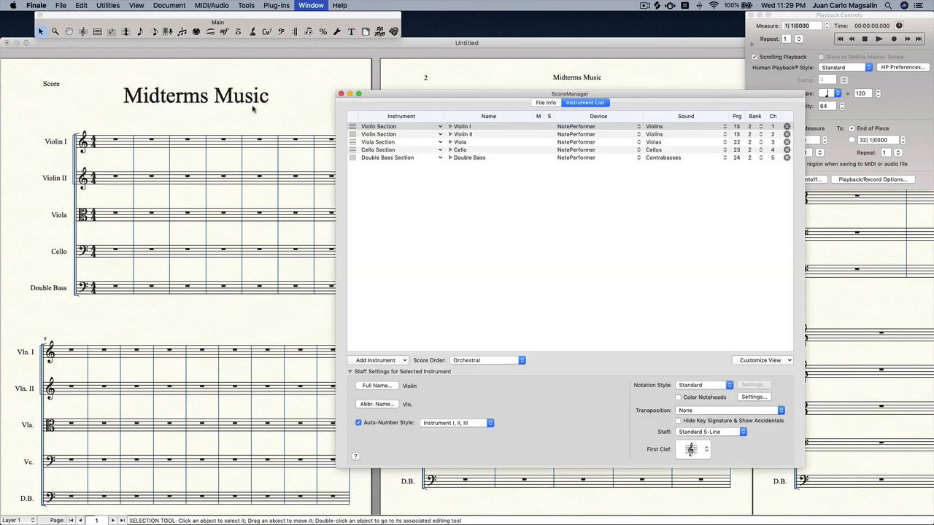
pyautogui.click(545, 102)
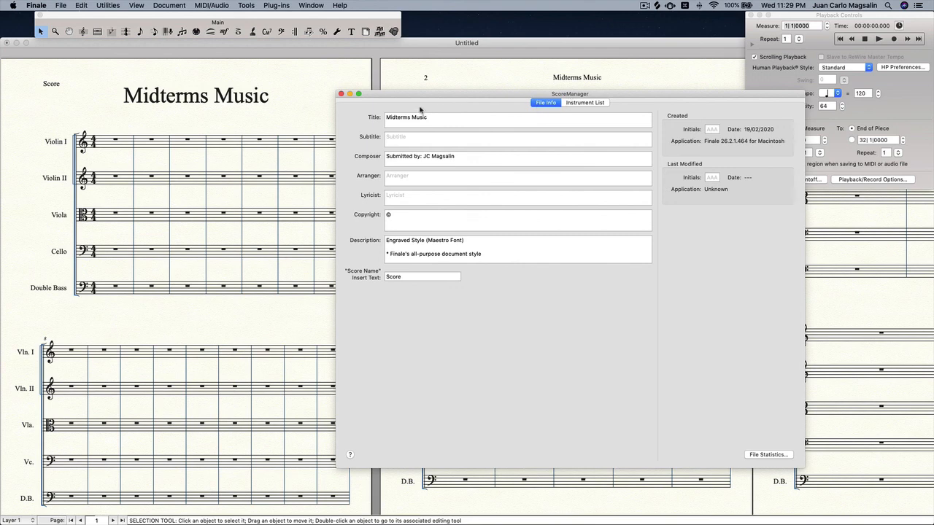
pyautogui.moveTo(433, 117); pyautogui.dragTo(340, 110)
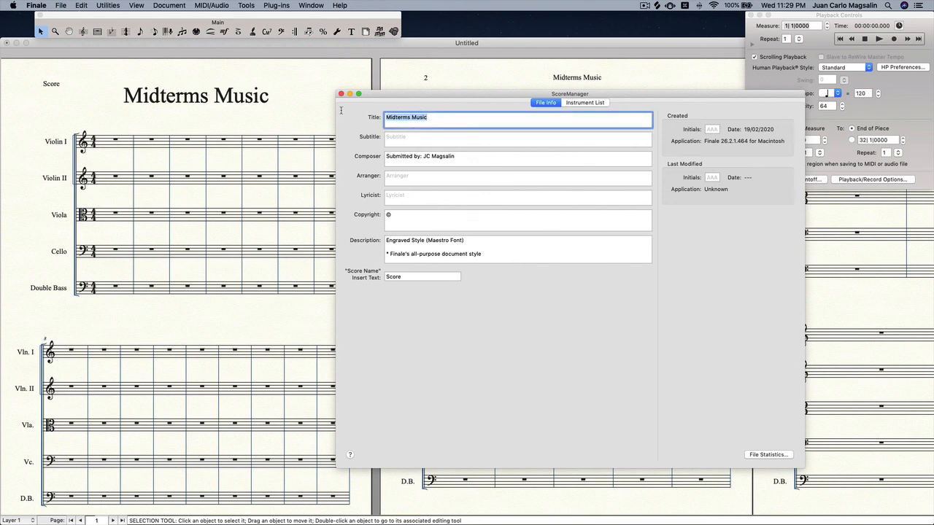
pyautogui.write('12354654')
pyautogui.click(341, 94)
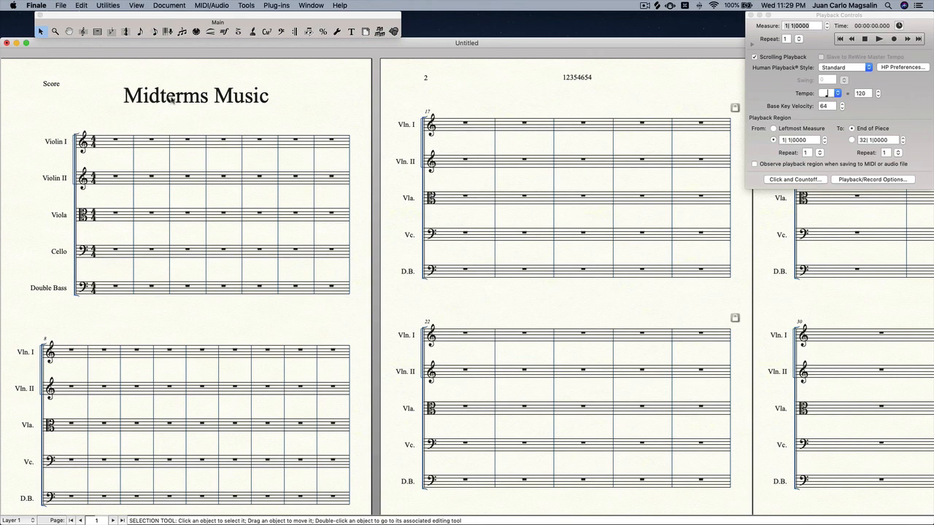
pyautogui.hscroll(5, 206, 109)
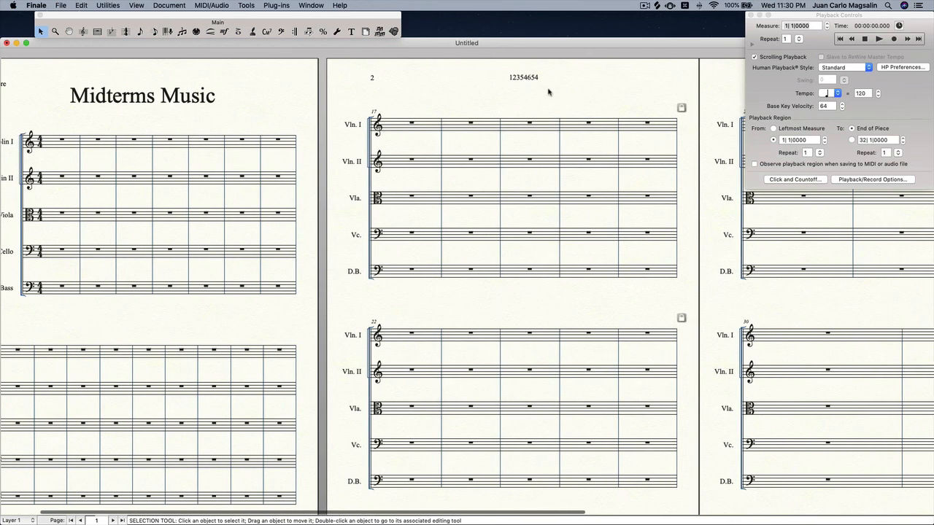
pyautogui.hscroll(-6, 473, 88)
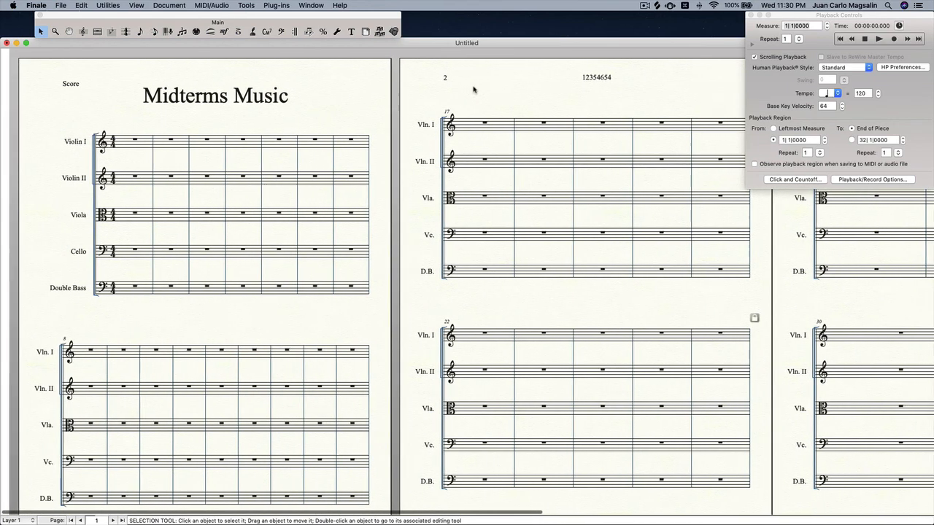
pyautogui.press('super+k')
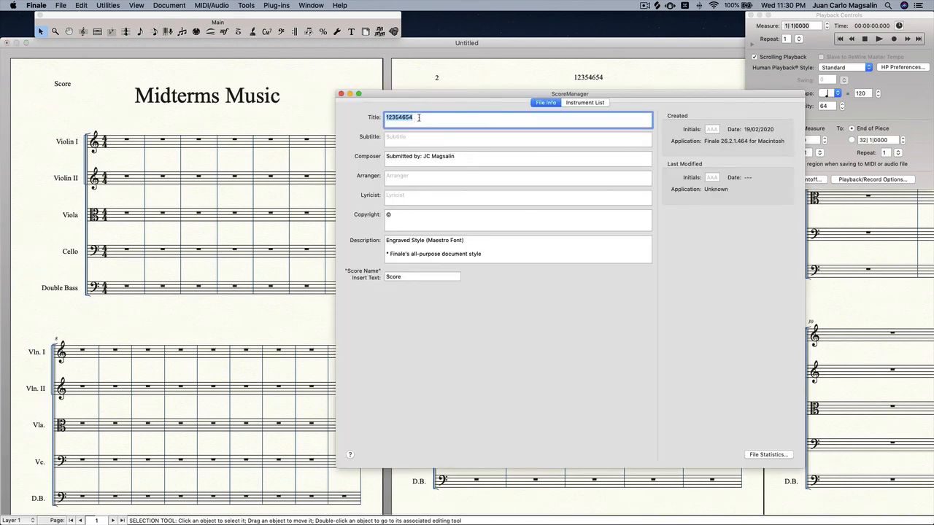
pyautogui.click(341, 94)
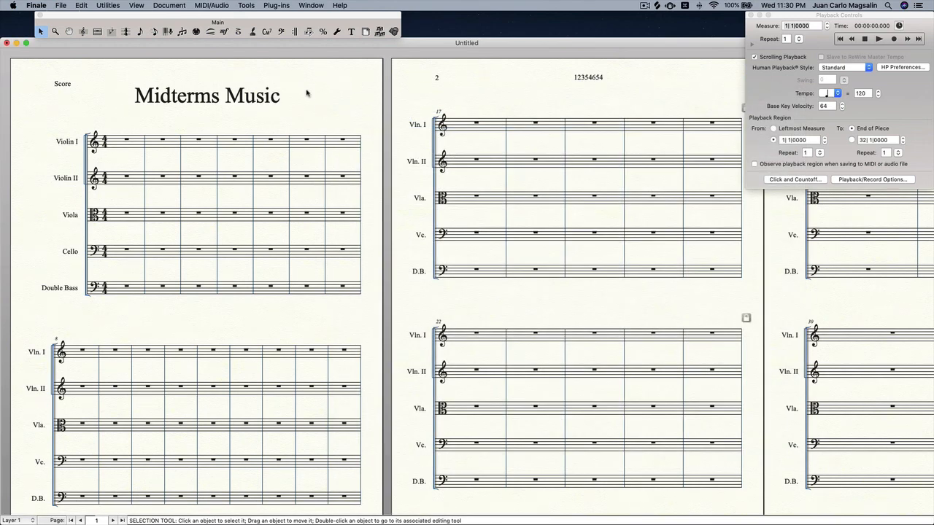
# Replace the typed title text on page 1 with the Title text insert linked to the file info
pyautogui.doubleClick(242, 99)
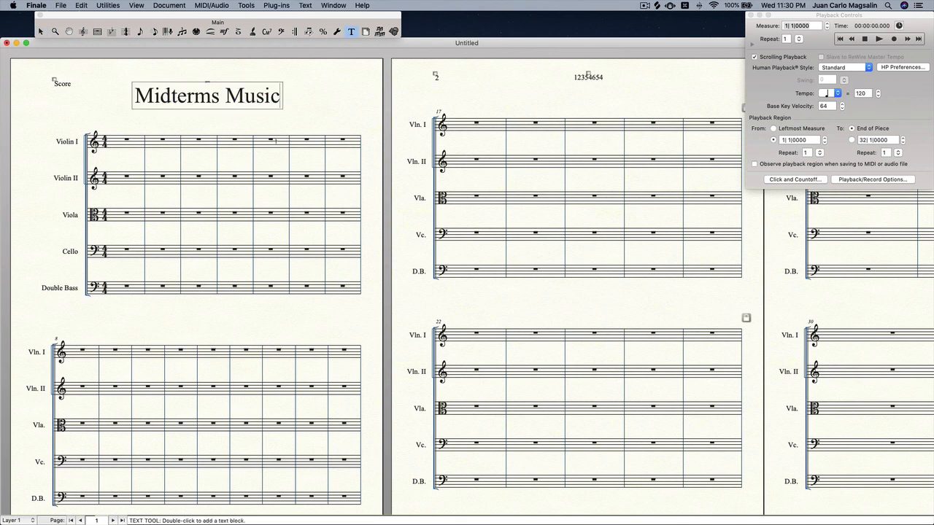
pyautogui.press('super+a')
pyautogui.press('BackSpace')
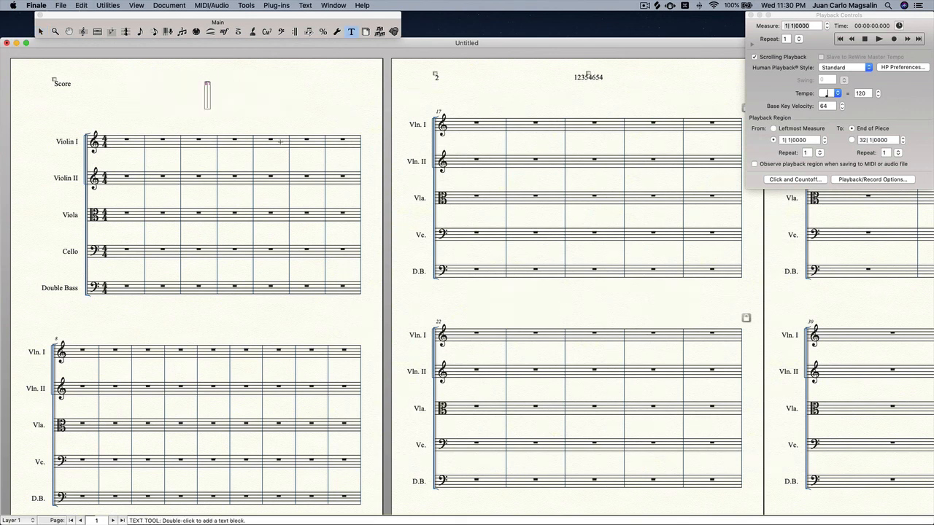
pyautogui.click(306, 5)
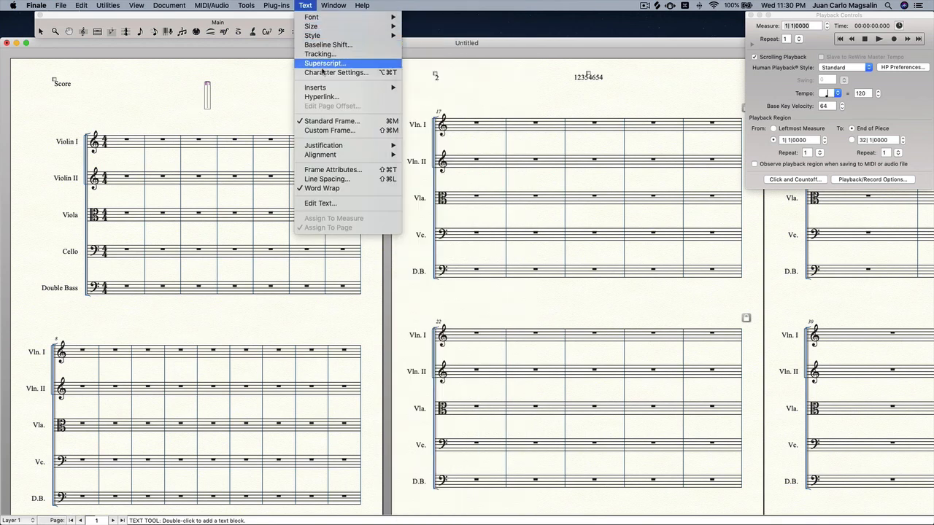
pyautogui.moveTo(322, 87)
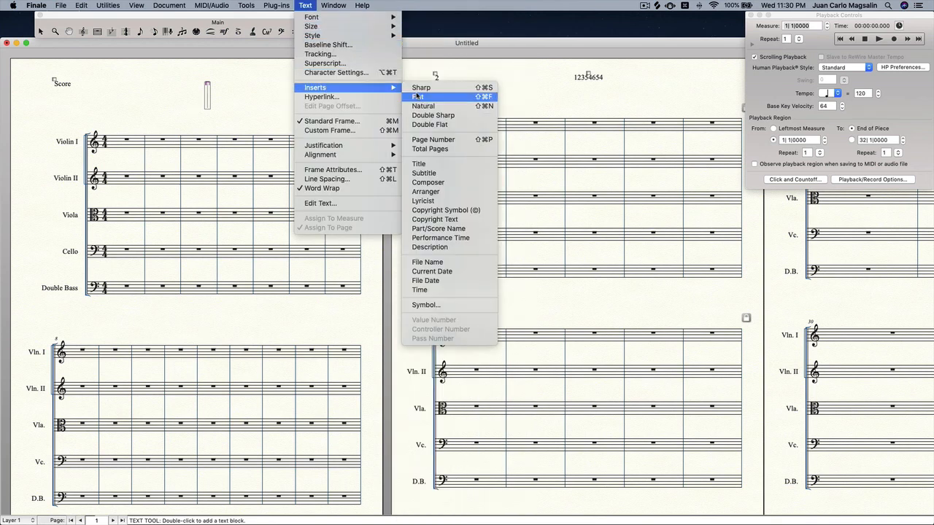
pyautogui.moveTo(352, 86)
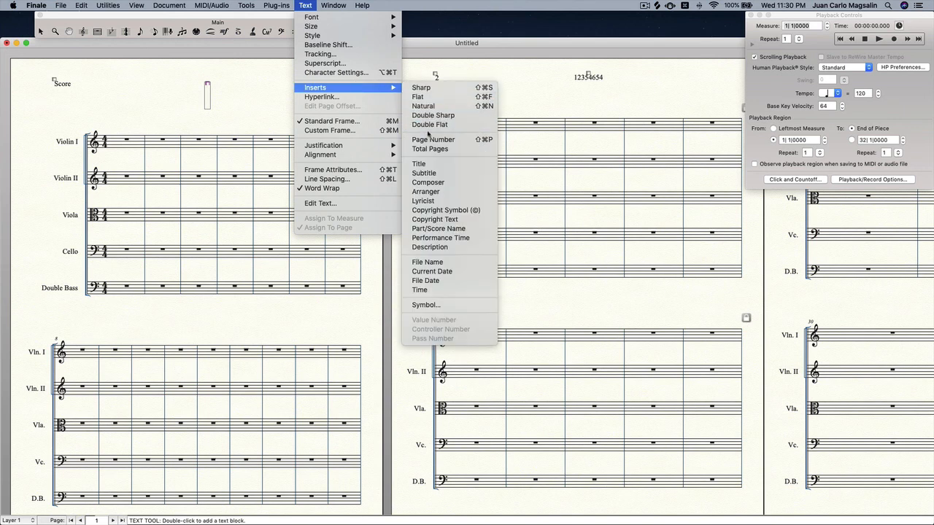
pyautogui.click(424, 164)
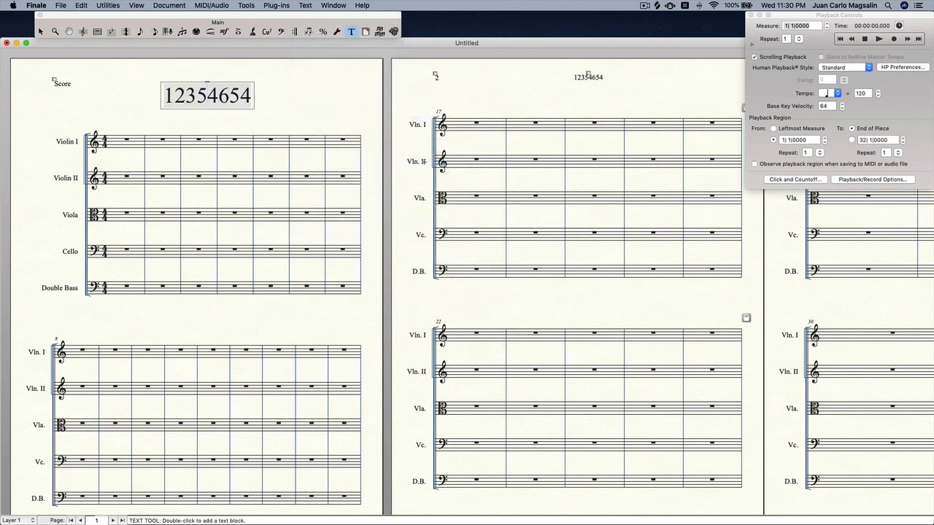
pyautogui.press('Escape')
pyautogui.press('Escape')
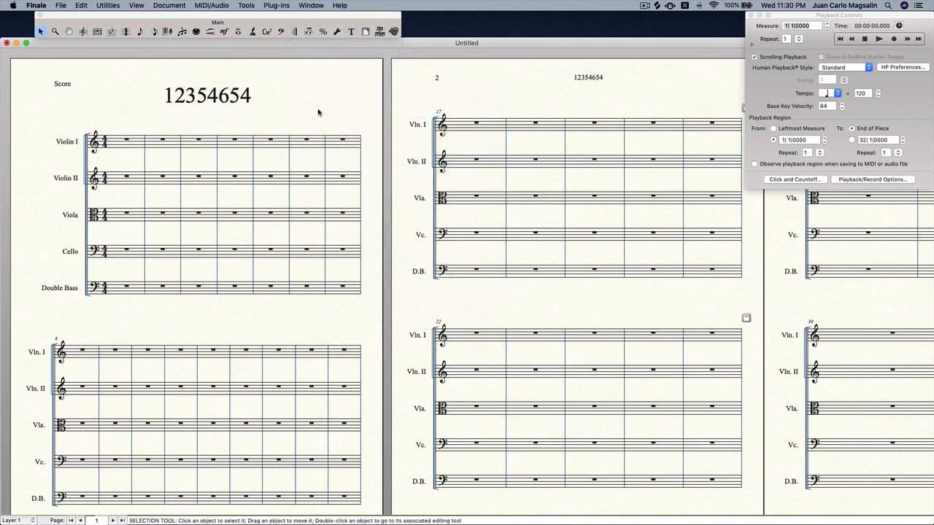
# Set the title in the ScoreManager file info to "Midterms Music"
pyautogui.press('super+k')
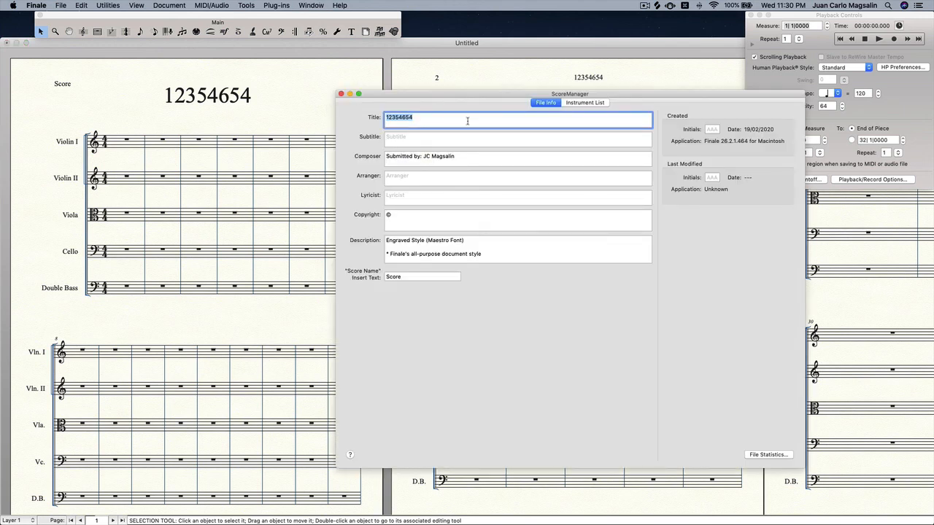
pyautogui.write('Midterms Music')
pyautogui.click(409, 137)
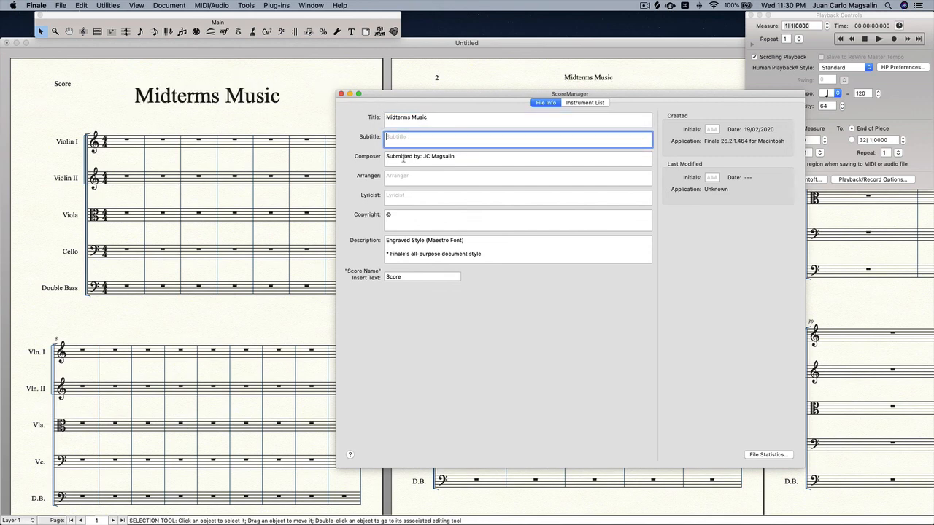
pyautogui.click(341, 94)
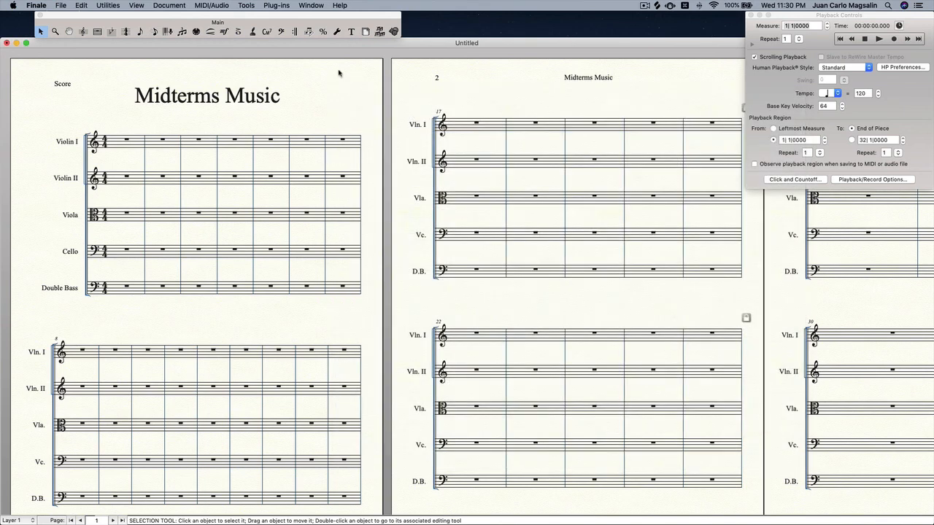
# Add a text block with the Composer insert near the right margin of page 1's header using the Text Tool
pyautogui.click(351, 32)
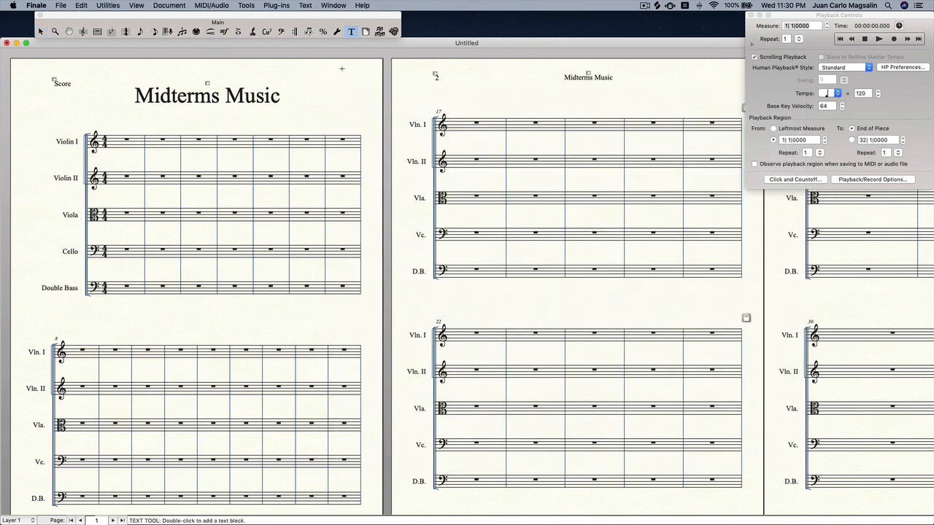
pyautogui.click(305, 5)
pyautogui.moveTo(340, 88)
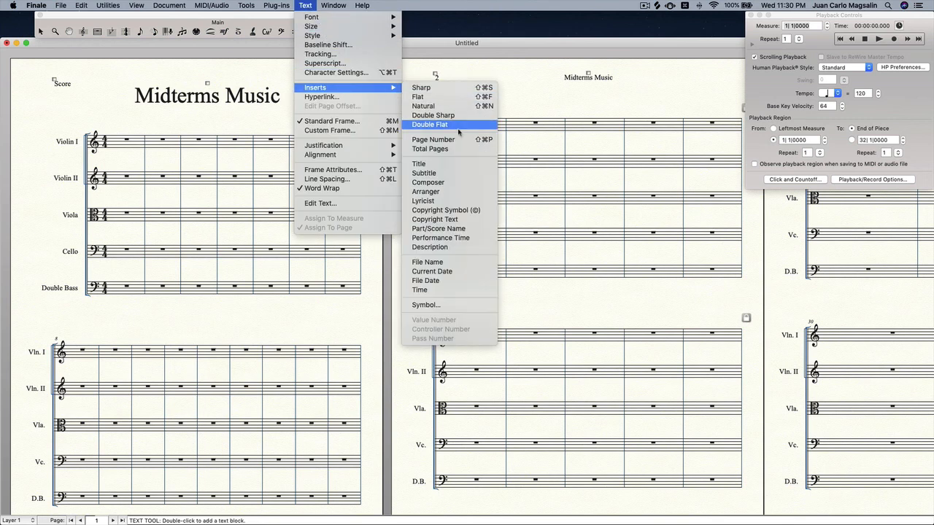
pyautogui.click(446, 182)
pyautogui.press('Escape')
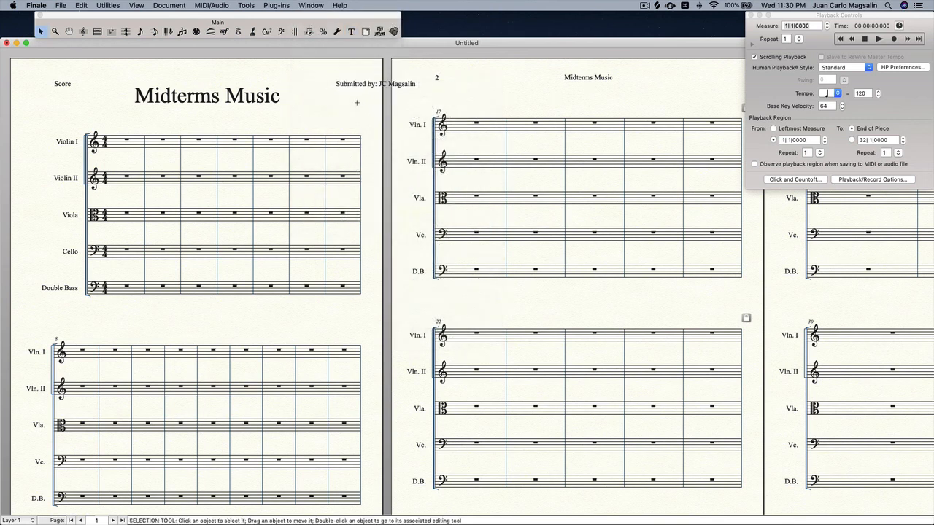
# Set the composer text block's horizontal alignment to Right in its frame attributes
pyautogui.rightClick(358, 87)
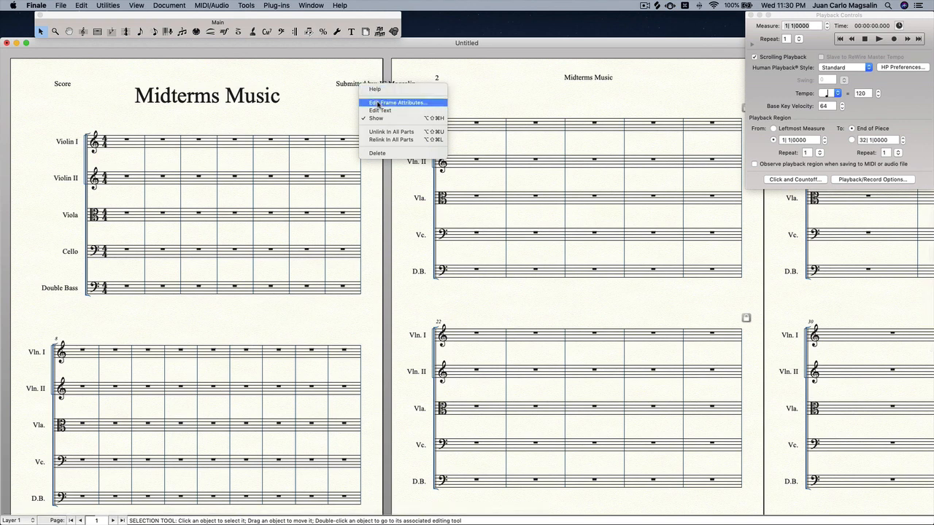
pyautogui.click(378, 104)
pyautogui.click(455, 175)
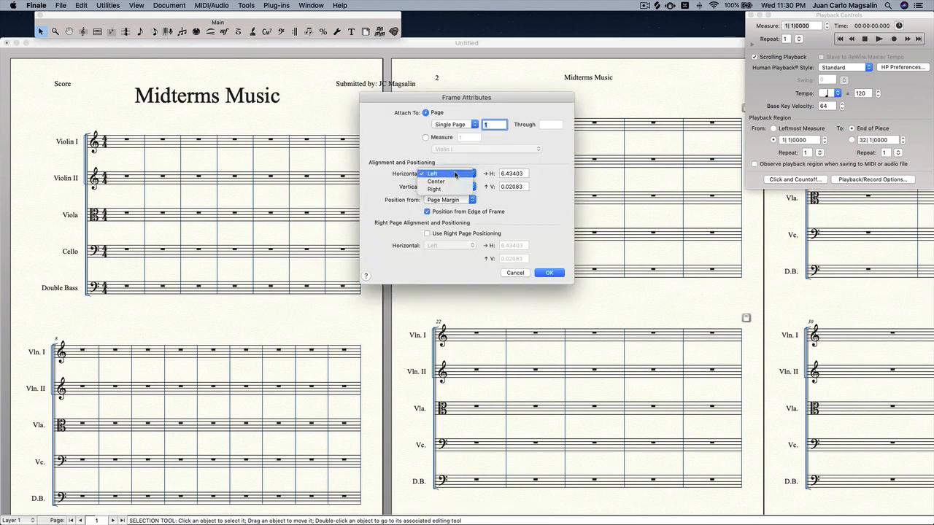
pyautogui.click(452, 190)
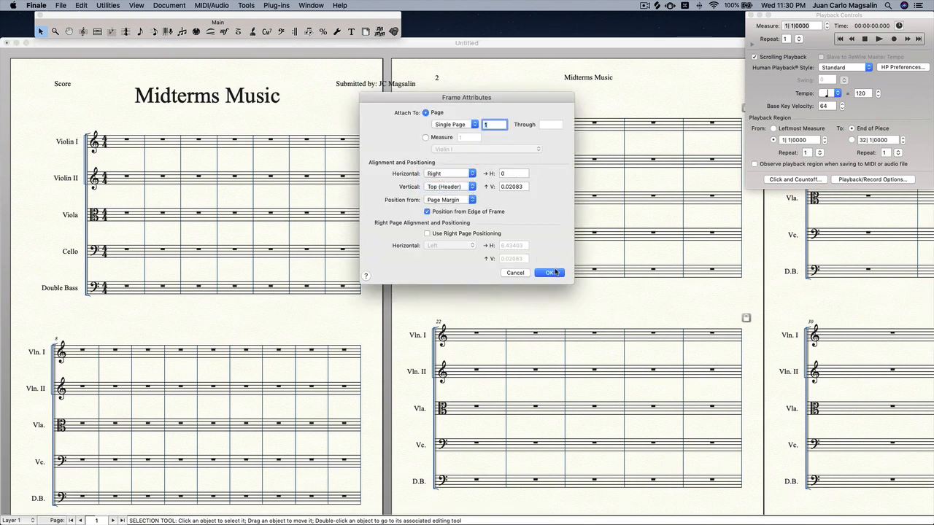
pyautogui.click(549, 272)
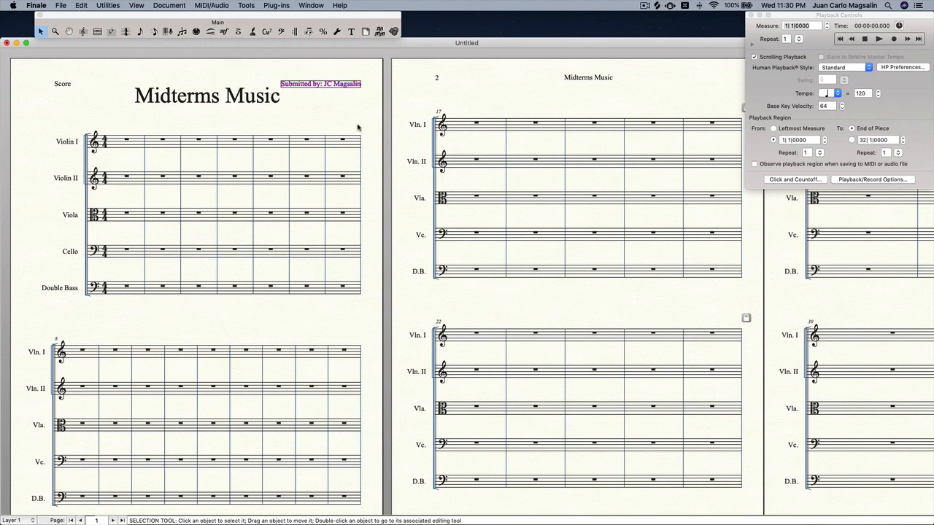
pyautogui.click(318, 112)
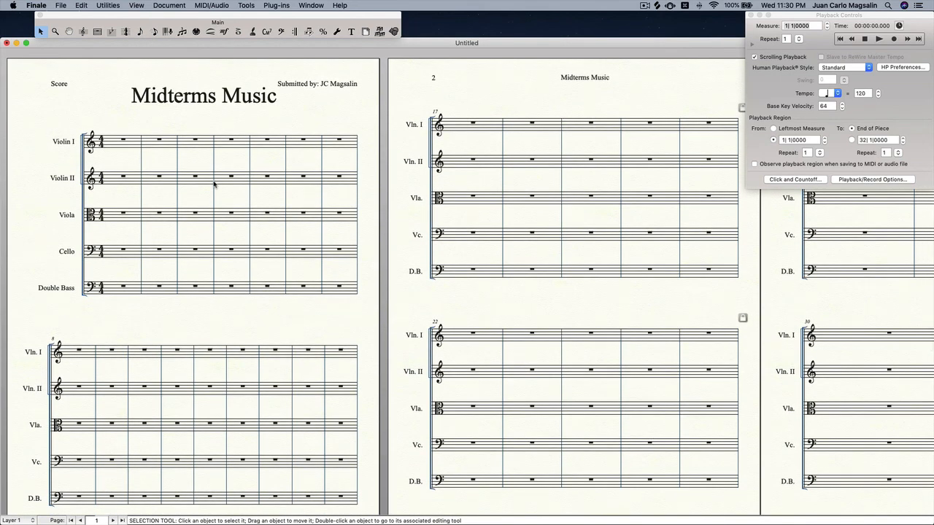
# Look over the score pages, view the header of the Violin I part, and return to the full score
pyautogui.hscroll(10, 214, 185)
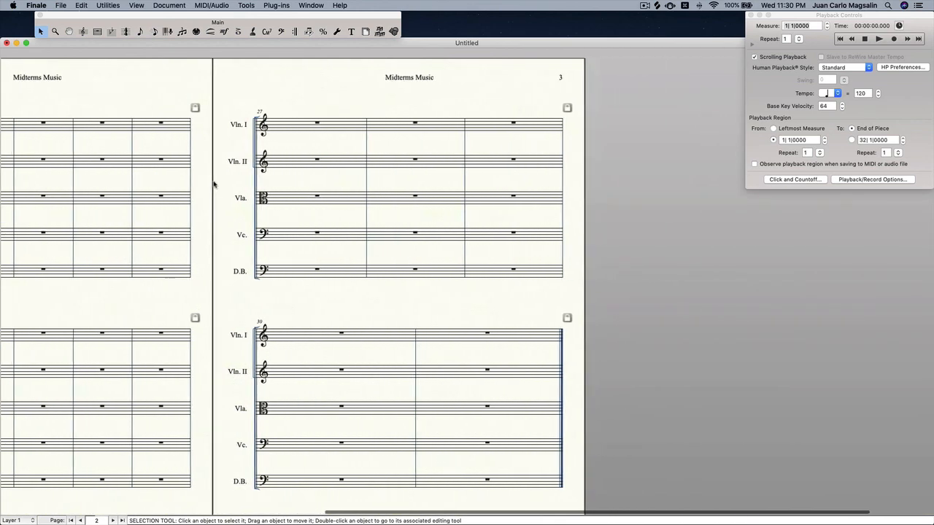
pyautogui.hscroll(-10, 213, 185)
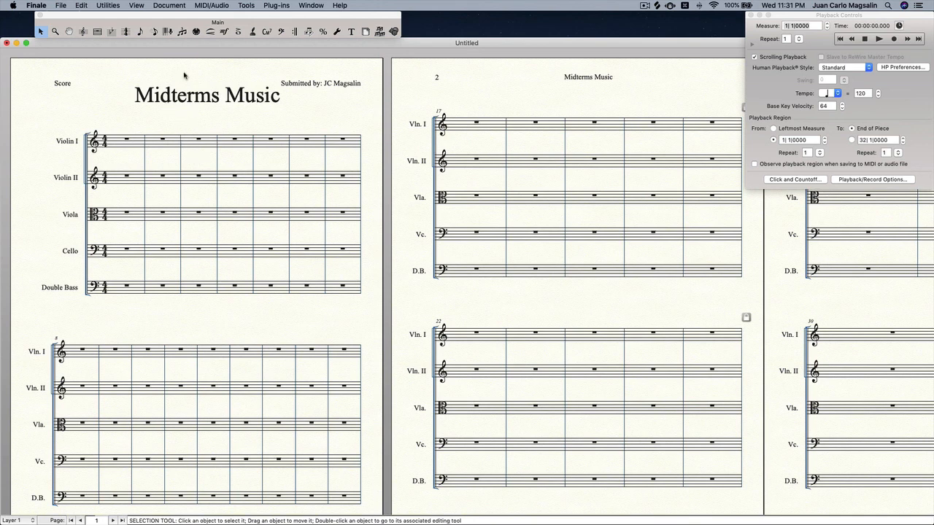
pyautogui.click(172, 4)
pyautogui.moveTo(171, 27)
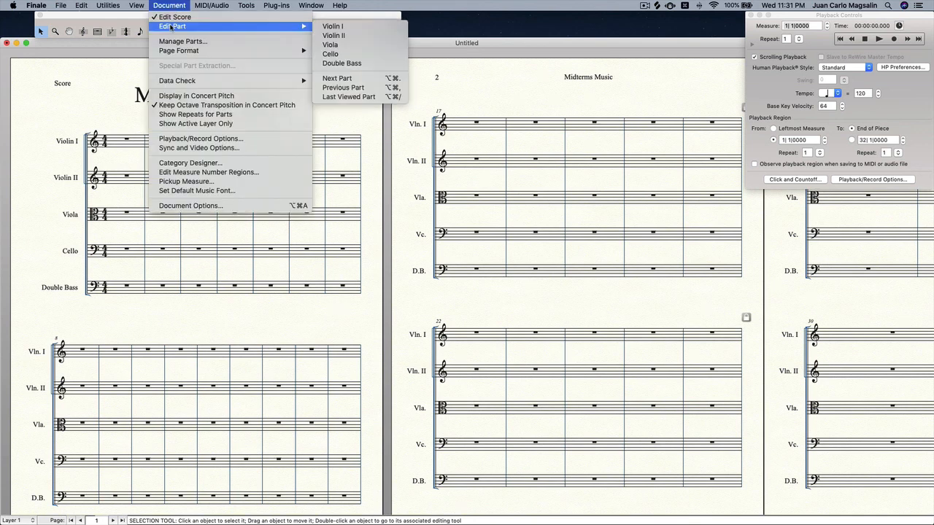
pyautogui.click(356, 26)
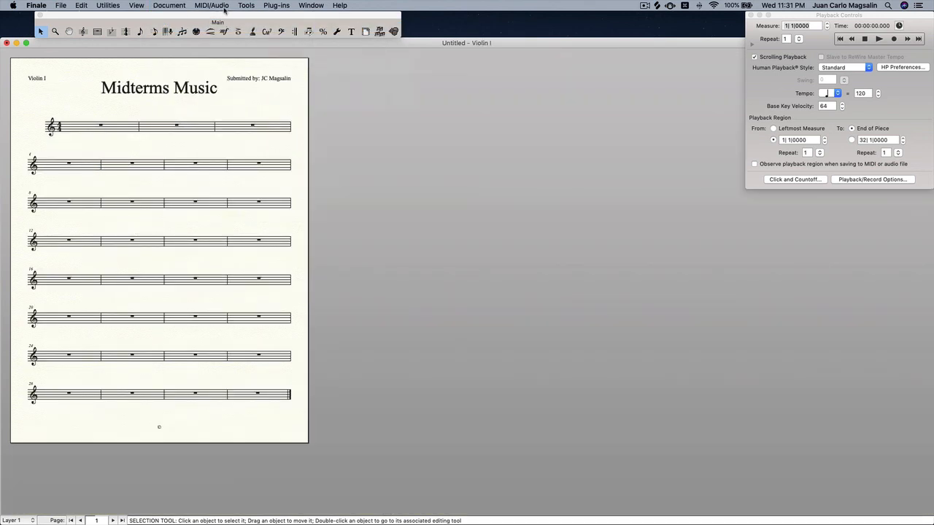
pyautogui.click(173, 8)
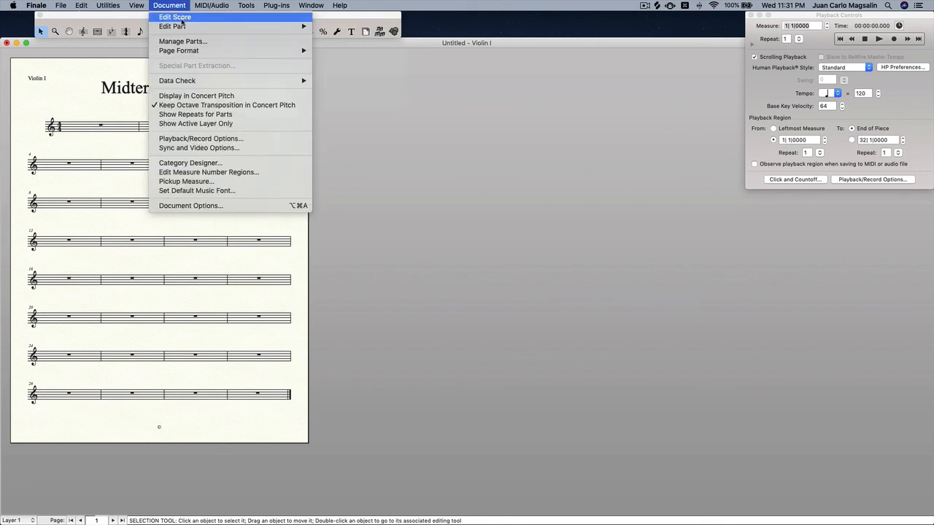
pyautogui.click(182, 19)
# Enter an ascending C-to-C scale in quarter notes in measures 1 and 2 of Violin I with Speedy Entry
pyautogui.hotkey('ctrl', 's')
pyautogui.click(132, 147)
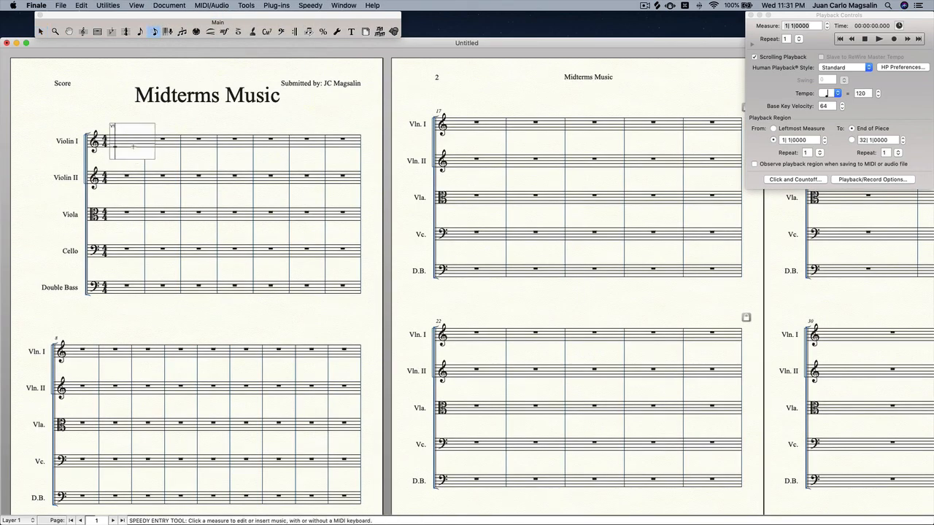
pyautogui.press('5')
pyautogui.press('5')
pyautogui.press('5')
pyautogui.press('5')
pyautogui.press('5')
pyautogui.press('5')
pyautogui.press('5')
pyautogui.press('5')
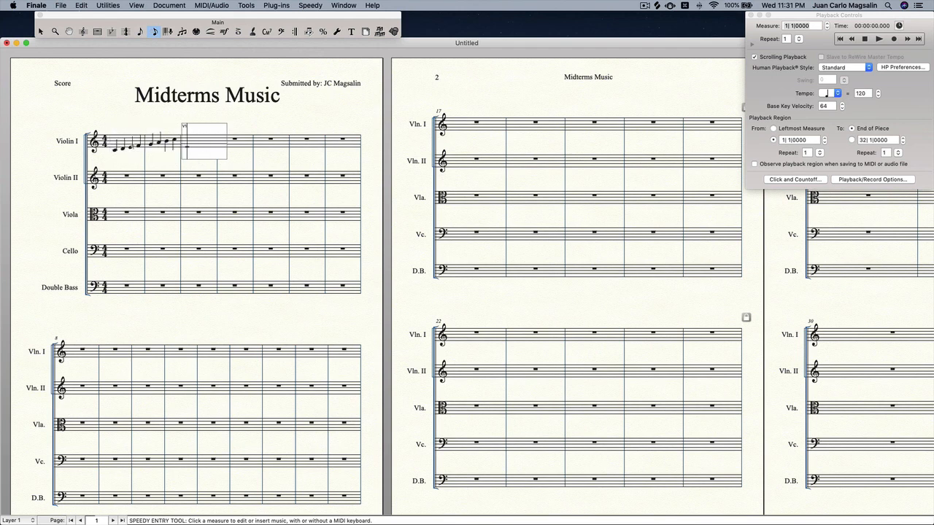
pyautogui.press('Escape')
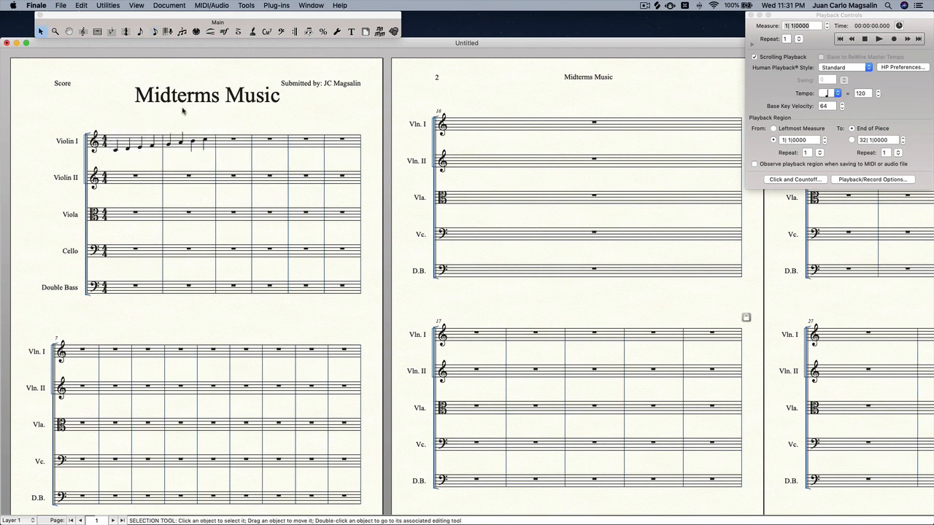
# Copy Violin I measures 1 and 2 to the measures starting at 5, 8 and 15
pyautogui.click(157, 145)
pyautogui.keyDown('shift'); pyautogui.click(187, 144); pyautogui.keyUp('shift')
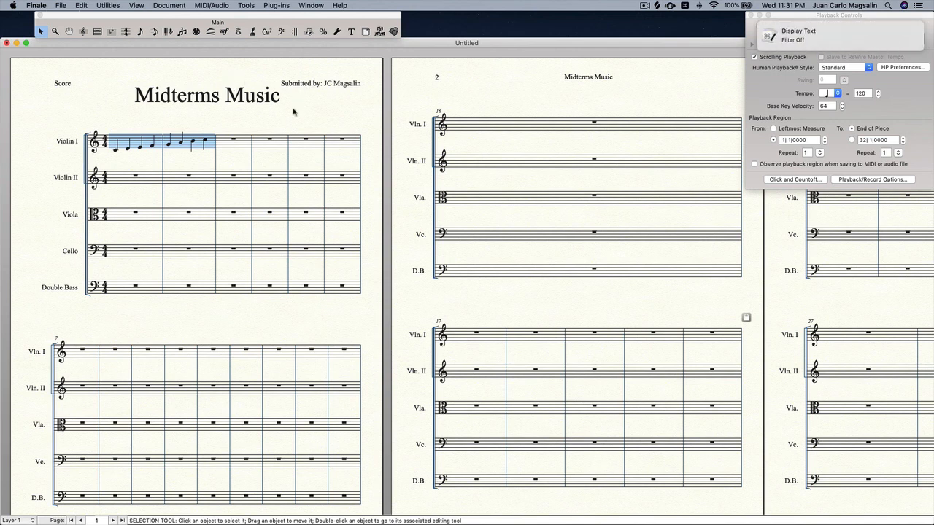
pyautogui.keyDown('alt'); pyautogui.click(302, 146); pyautogui.keyUp('alt')
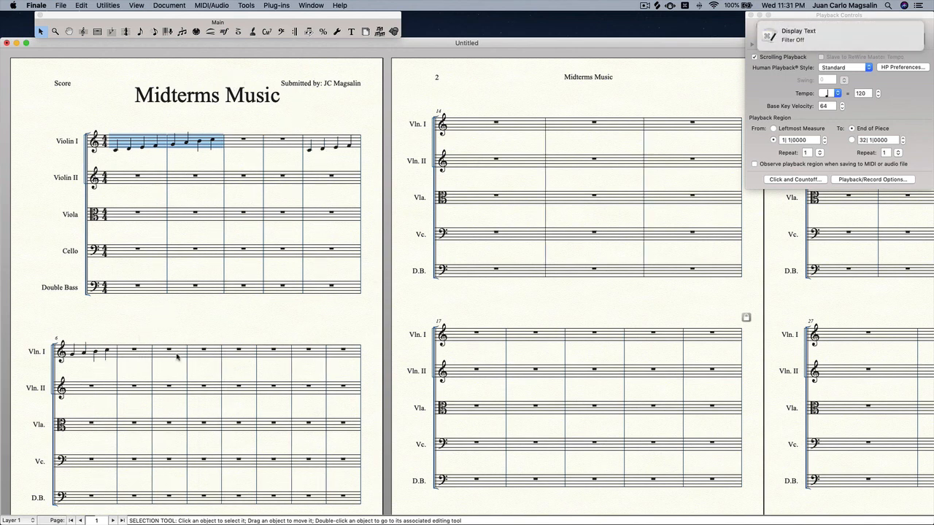
pyautogui.press('super+e')
pyautogui.hscroll(3, 371, 177)
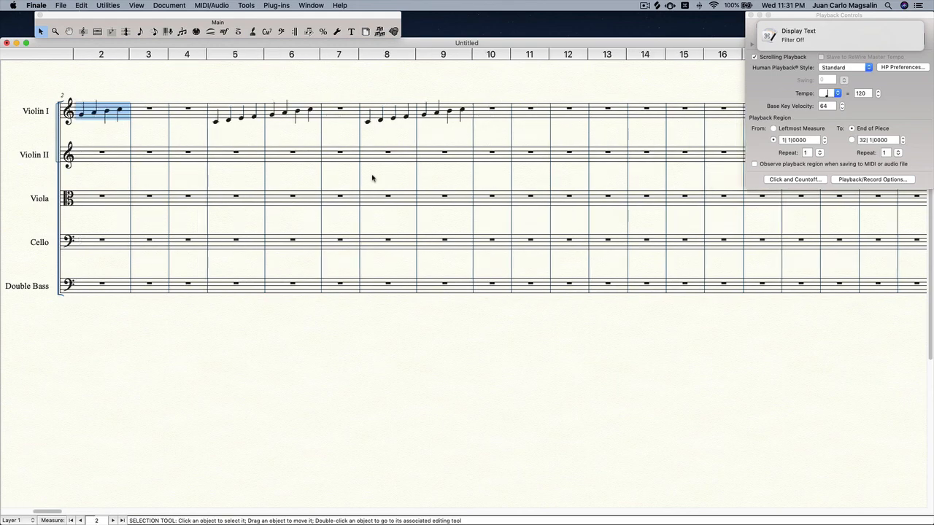
pyautogui.keyDown('alt'); pyautogui.click(619, 116); pyautogui.keyUp('alt')
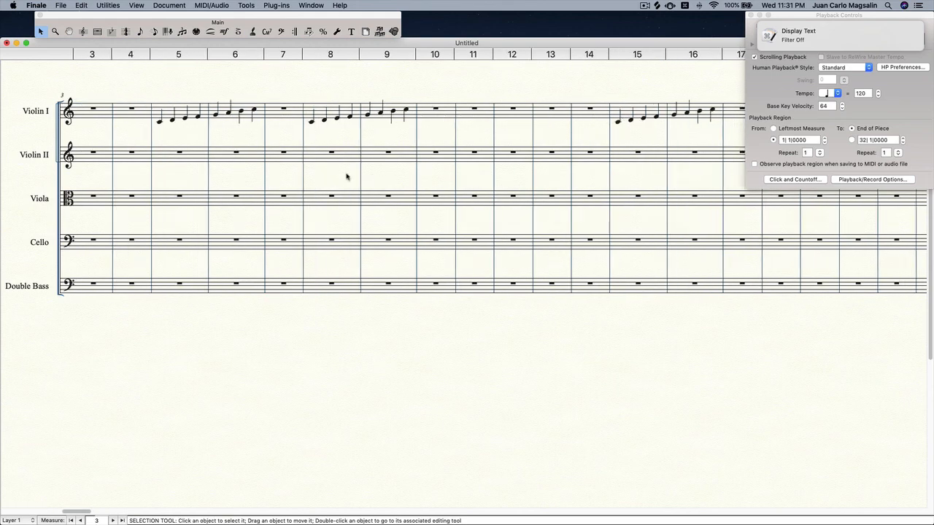
pyautogui.press('super+e')
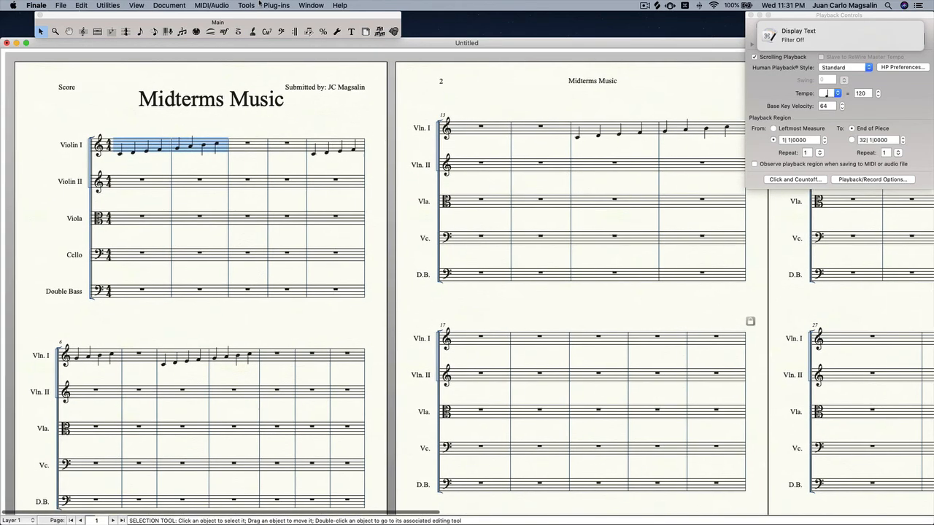
# Switch from the full score to the Violin I part for editing
pyautogui.click(210, 5)
pyautogui.moveTo(170, 5)
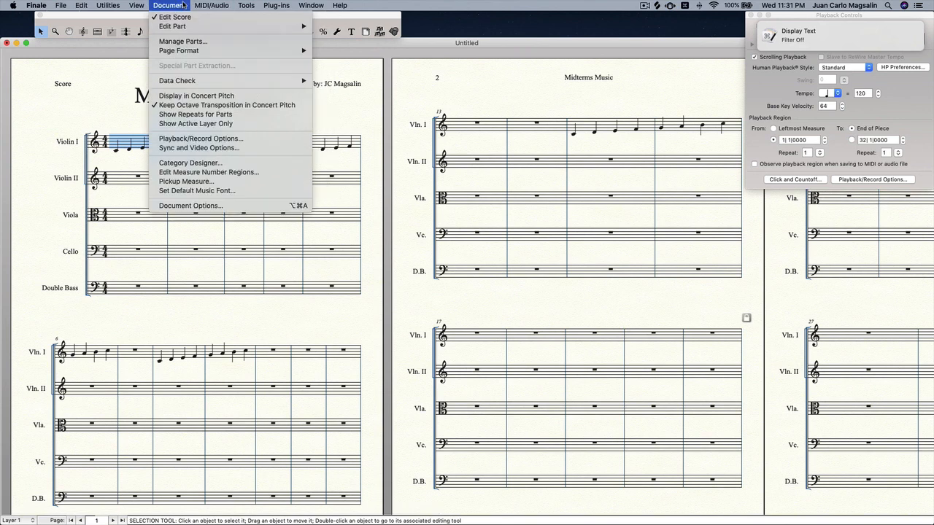
pyautogui.moveTo(292, 27)
pyautogui.click(333, 26)
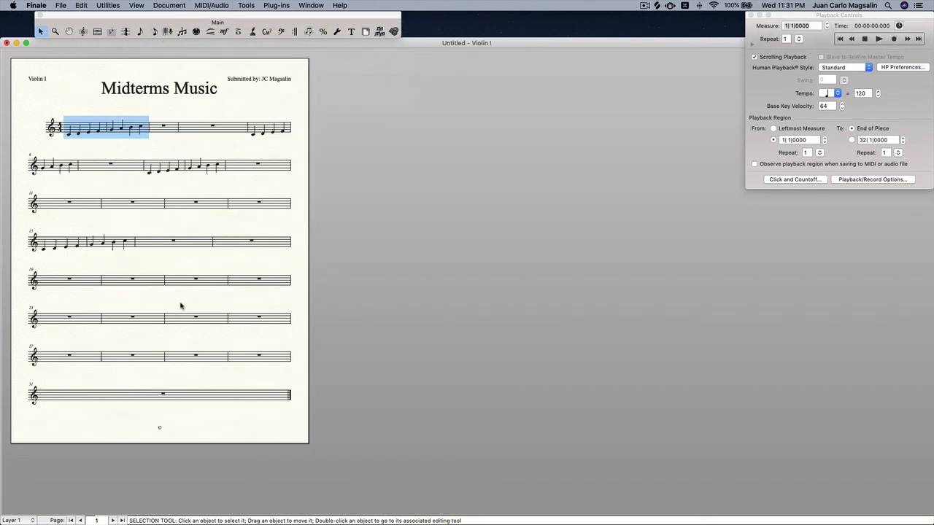
# Create multimeasure rests across the entire Violin I part and undo the change
pyautogui.click(174, 146)
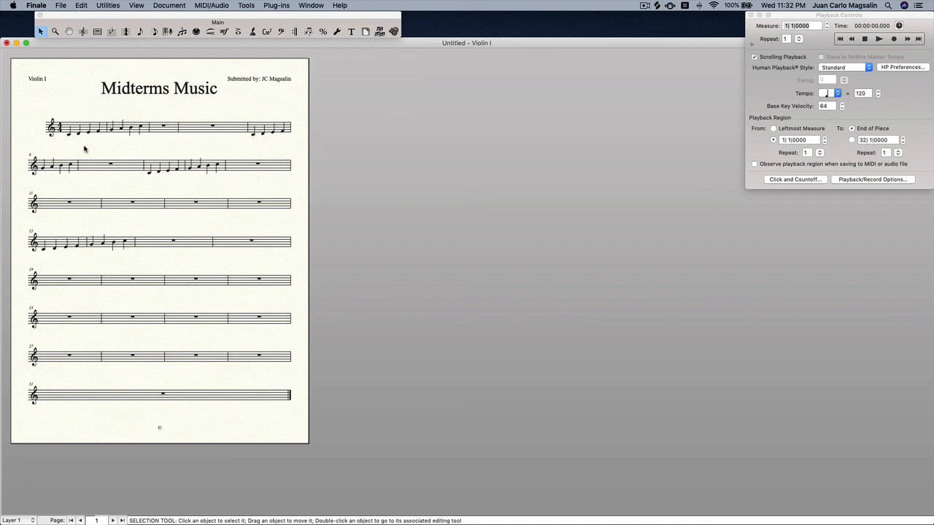
pyautogui.press('super+a')
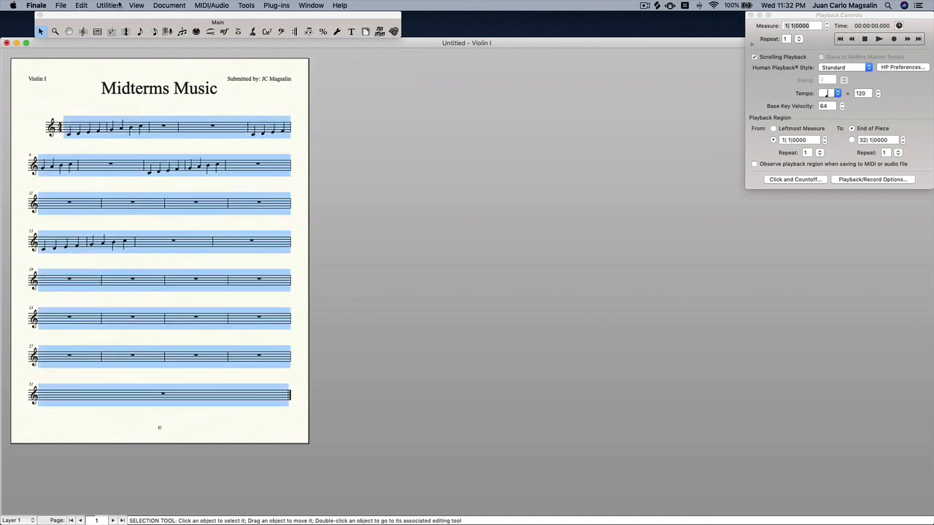
pyautogui.rightClick(90, 126)
pyautogui.moveTo(121, 157)
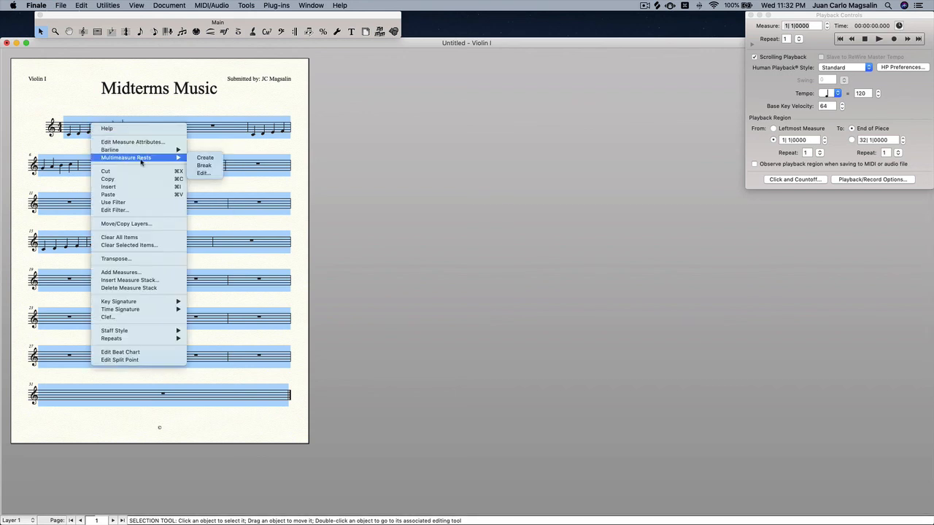
pyautogui.click(195, 159)
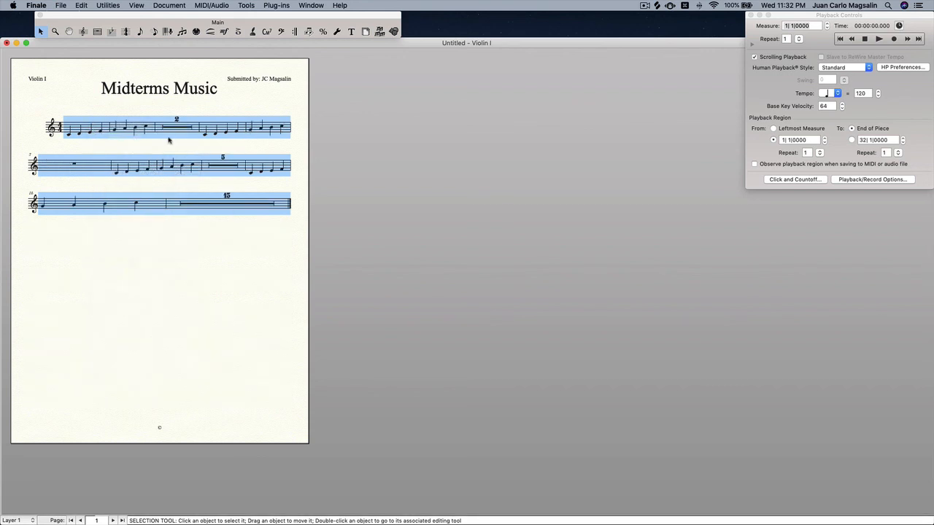
pyautogui.click(142, 134)
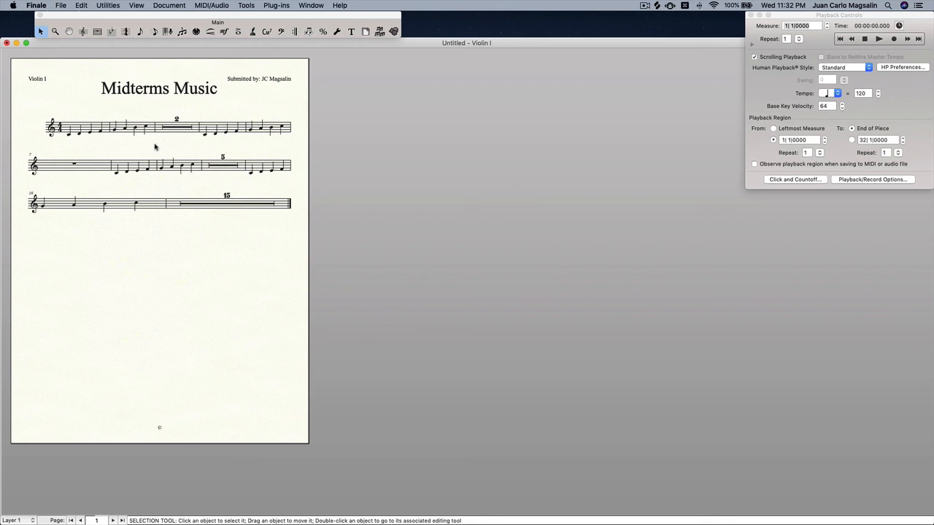
pyautogui.press('super+z')
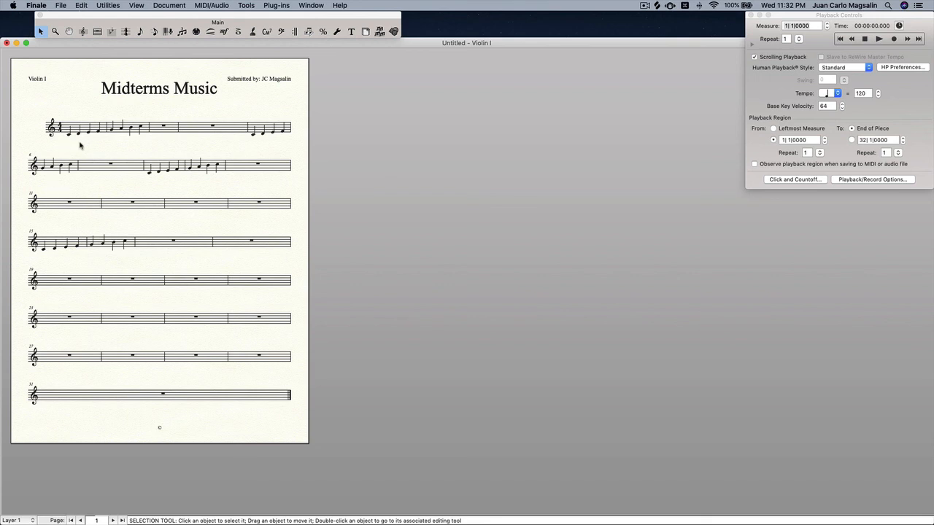
pyautogui.click(322, 31)
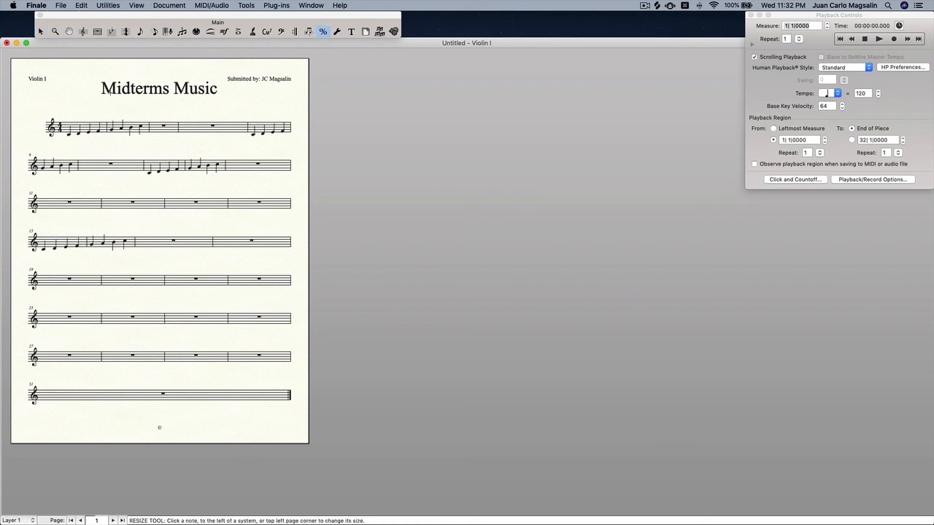
pyautogui.click(91, 141)
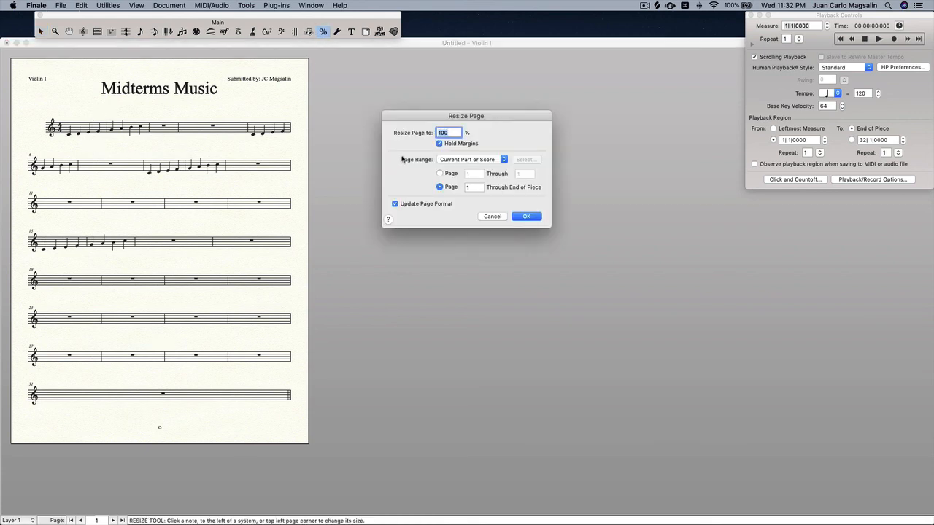
pyautogui.press('Escape')
pyautogui.click(104, 134)
pyautogui.write('45')
pyautogui.click(530, 215)
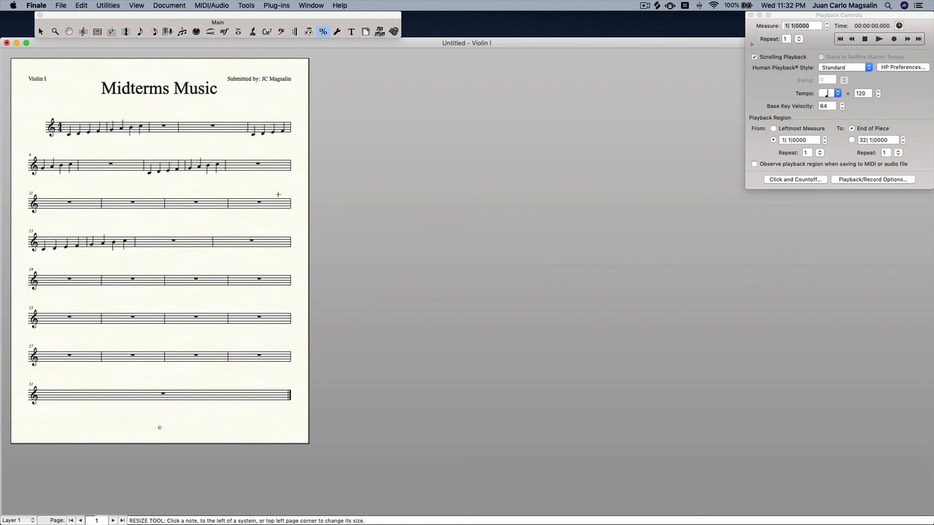
pyautogui.press('Escape')
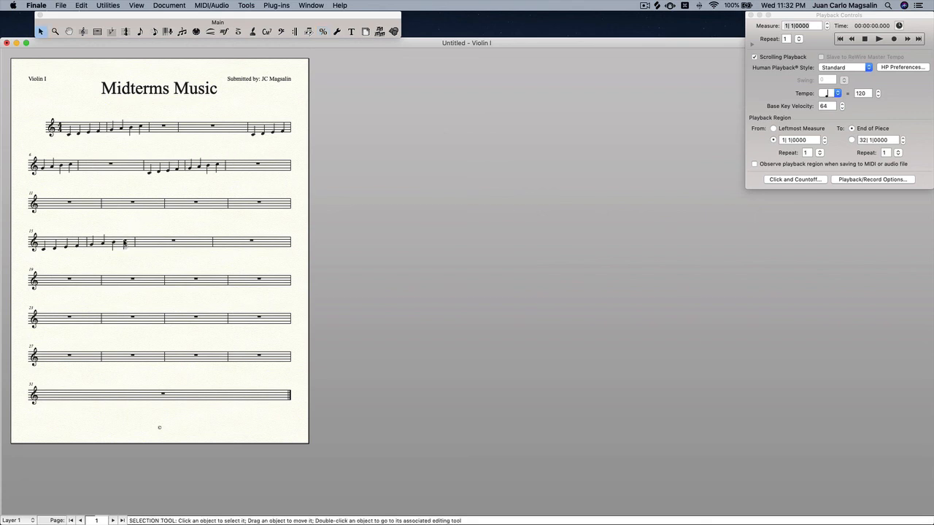
# Move measures between the part's systems so the second system starts at measure 7 and the third at measure 12
pyautogui.moveTo(126, 249); pyautogui.dragTo(117, 242)
pyautogui.press('Up')
pyautogui.press('Up')
pyautogui.press('Up')
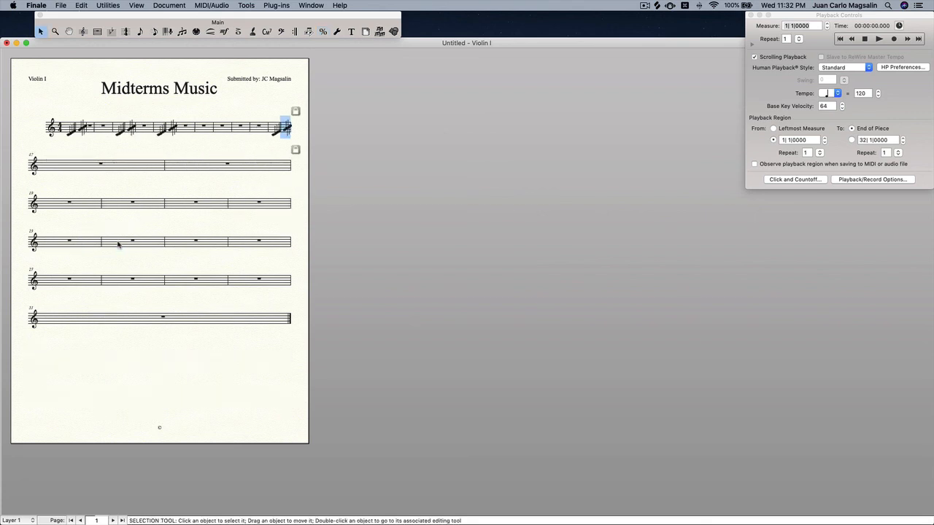
pyautogui.press('Down')
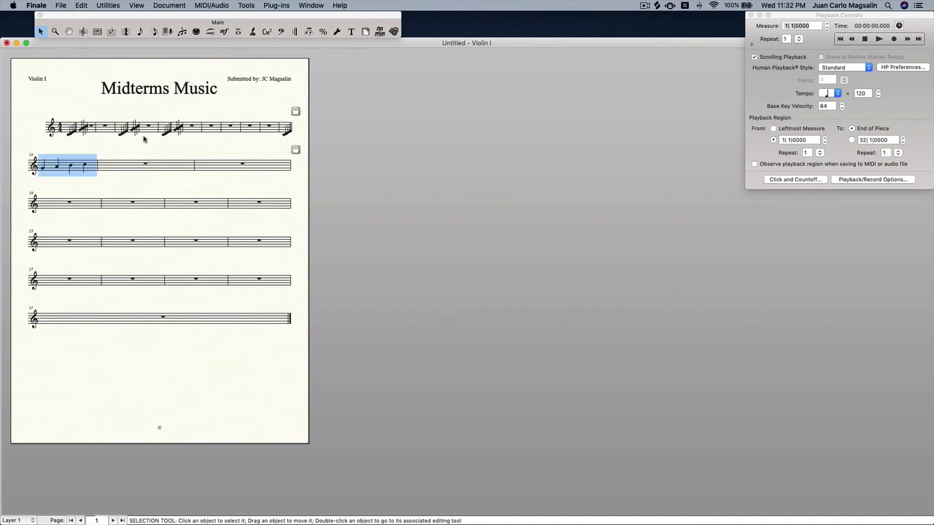
pyautogui.press('Down')
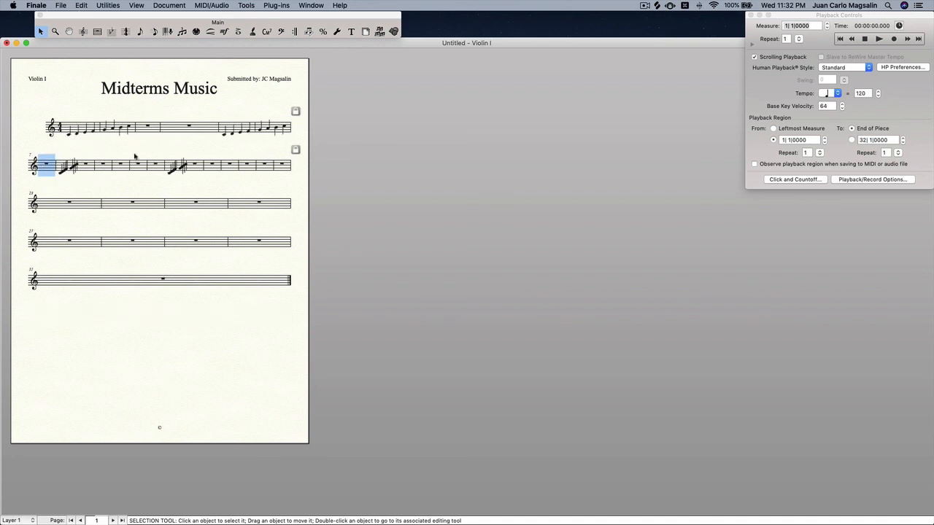
pyautogui.click(120, 164)
pyautogui.press('Down')
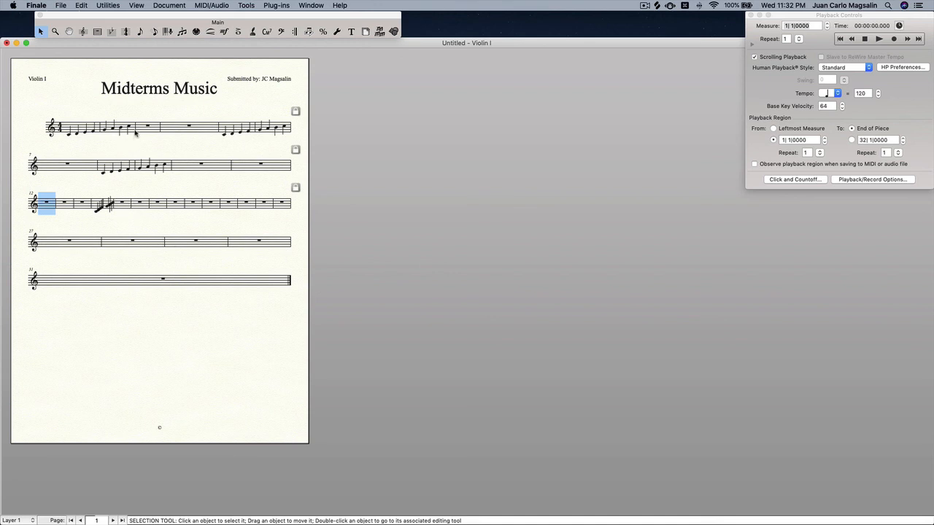
# Use Fit Measures to lock measures 1 through 31 of the part at 4 measures per system
pyautogui.click(94, 129)
pyautogui.keyDown('shift'); pyautogui.click(228, 278); pyautogui.keyUp('shift')
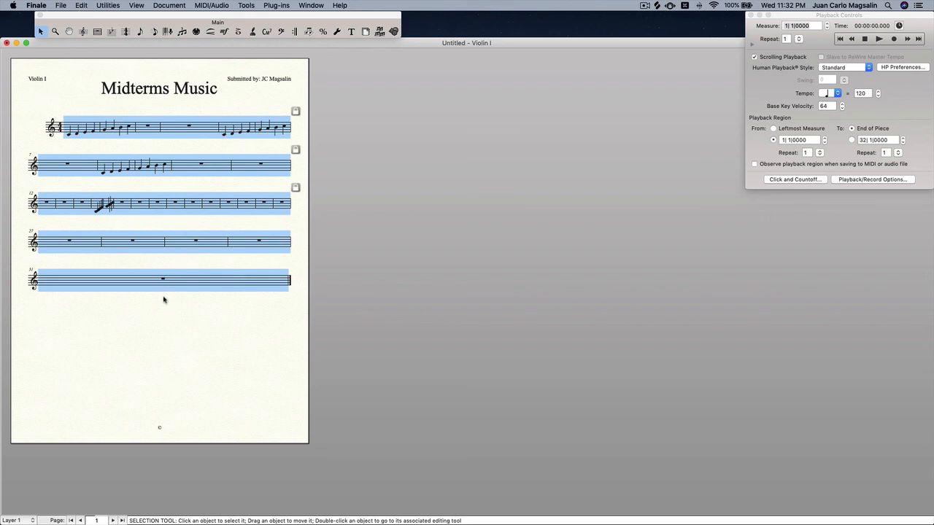
pyautogui.click(167, 4)
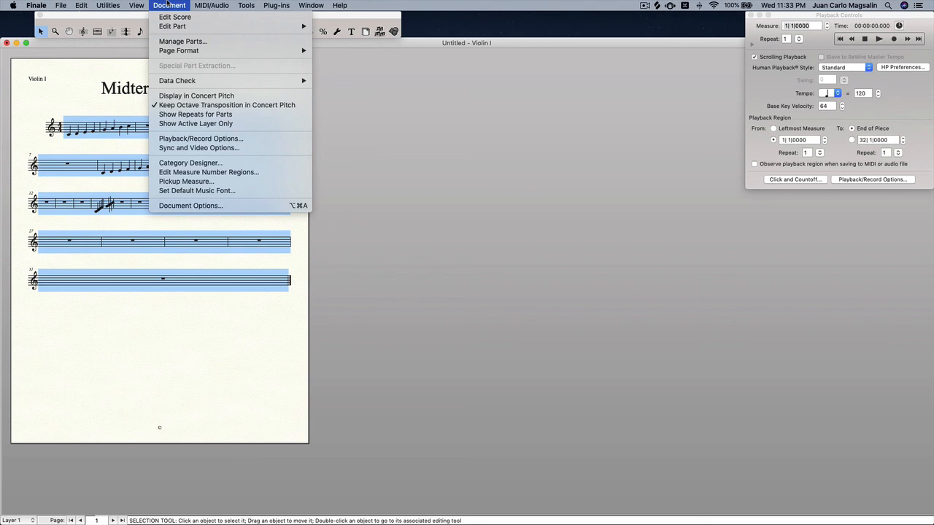
pyautogui.moveTo(108, 5)
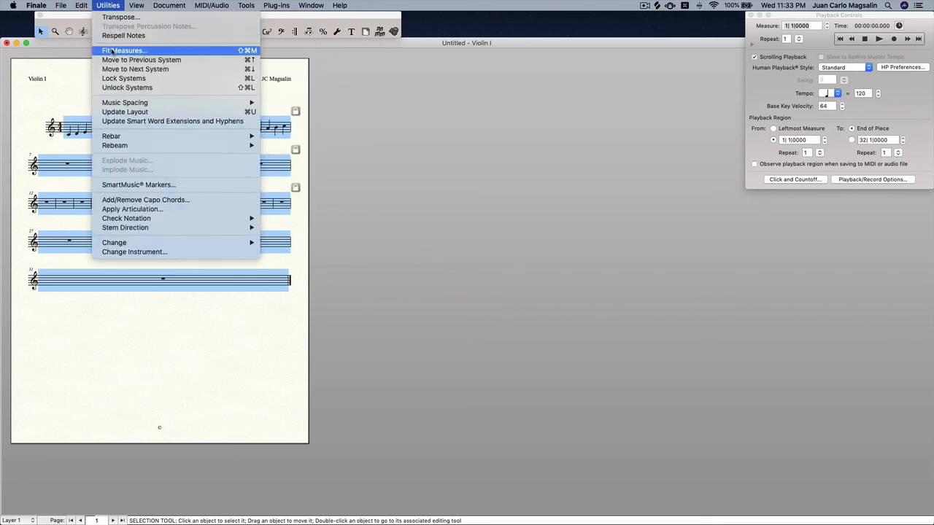
pyautogui.click(231, 52)
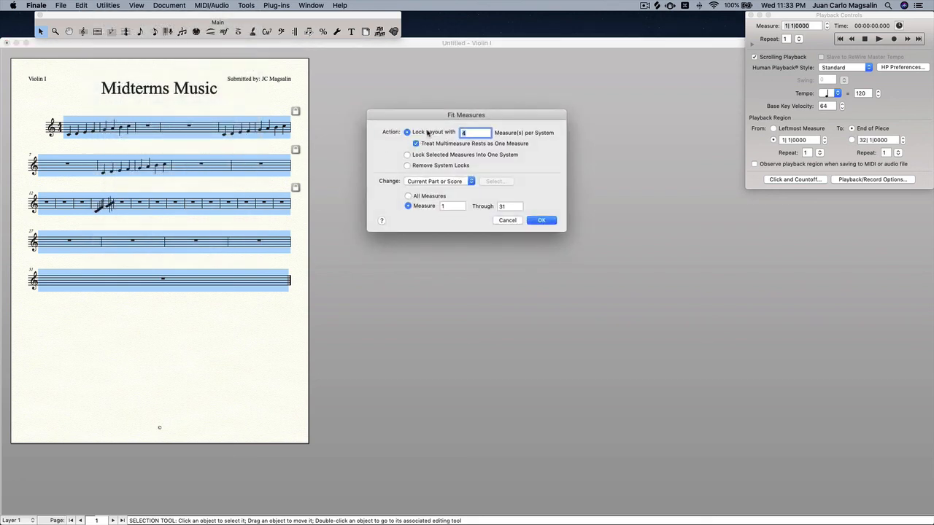
pyautogui.write('4')
pyautogui.click(532, 220)
pyautogui.click(53, 102)
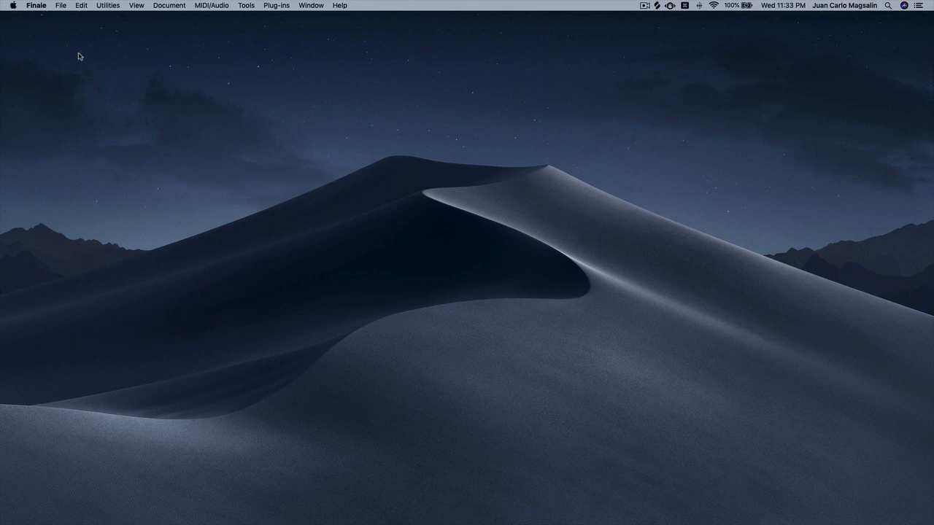
# Start a document with the Setup Wizard, using Create New Ensemble, Engraved Style and Letter portrait pages
pyautogui.click(67, 6)
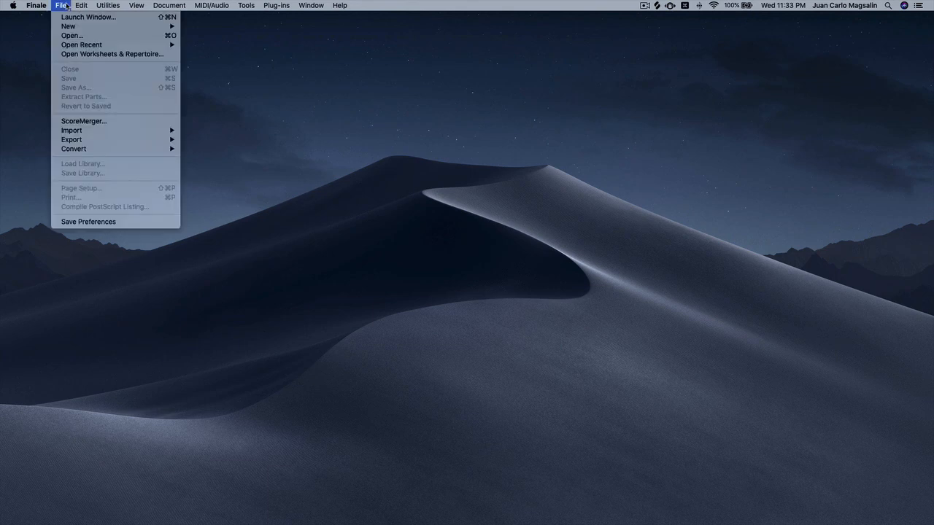
pyautogui.moveTo(141, 27)
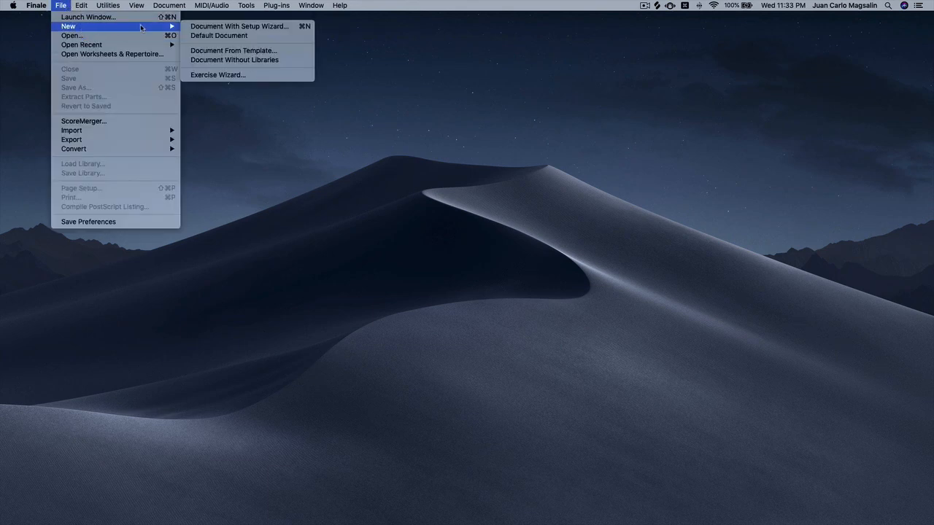
pyautogui.click(207, 27)
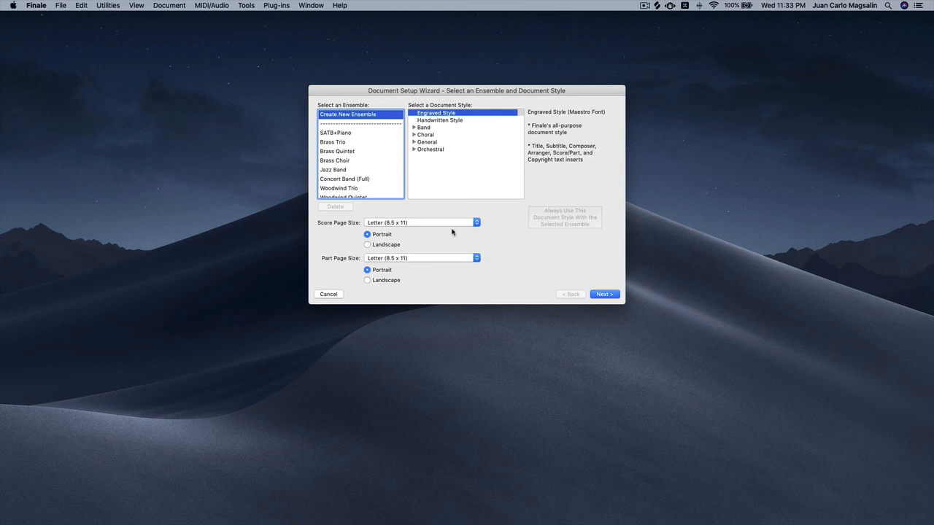
pyautogui.click(604, 295)
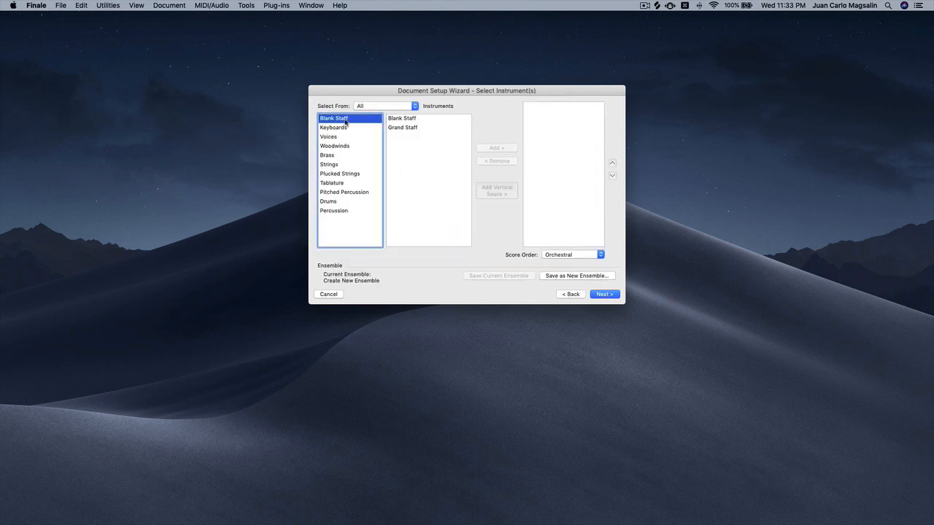
# Add Electric Guitar, Bass Guitar, Piano and Drum Set to the new ensemble
pyautogui.click(350, 175)
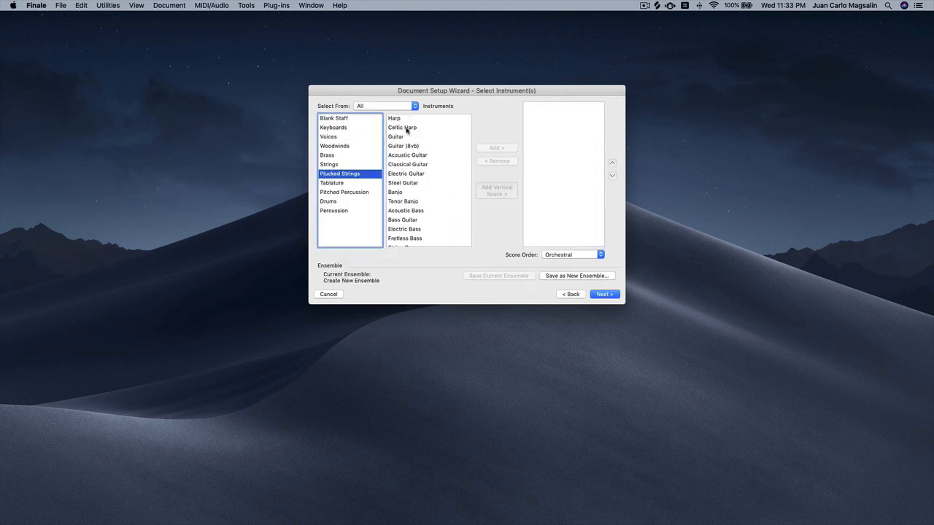
pyautogui.click(414, 173)
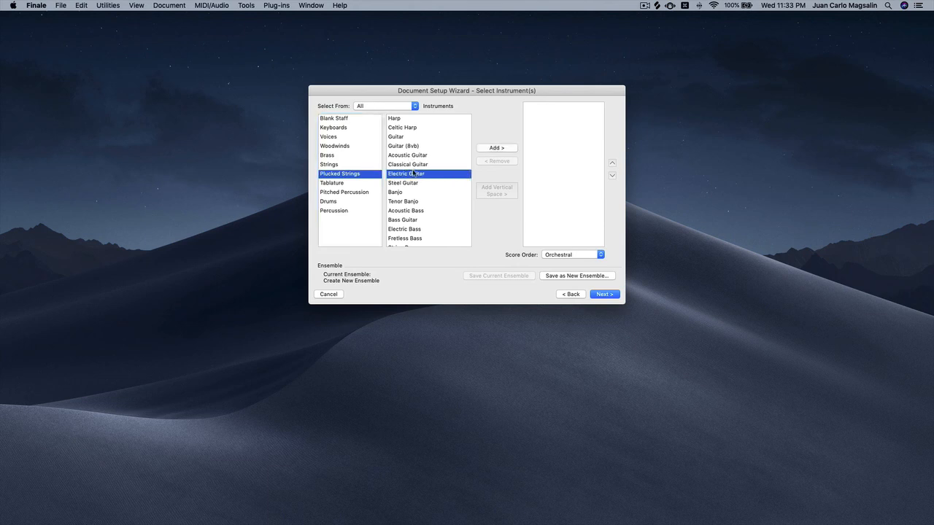
pyautogui.click(493, 148)
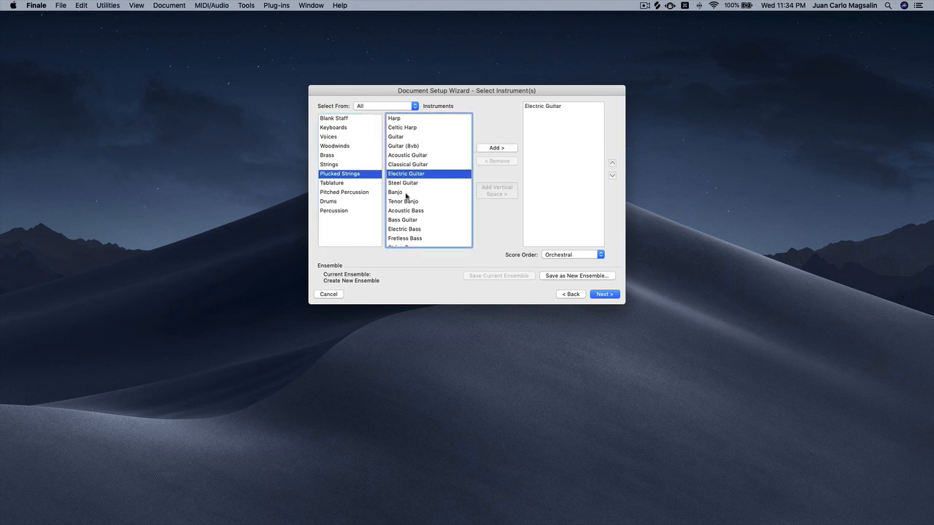
pyautogui.click(412, 219)
pyautogui.click(486, 150)
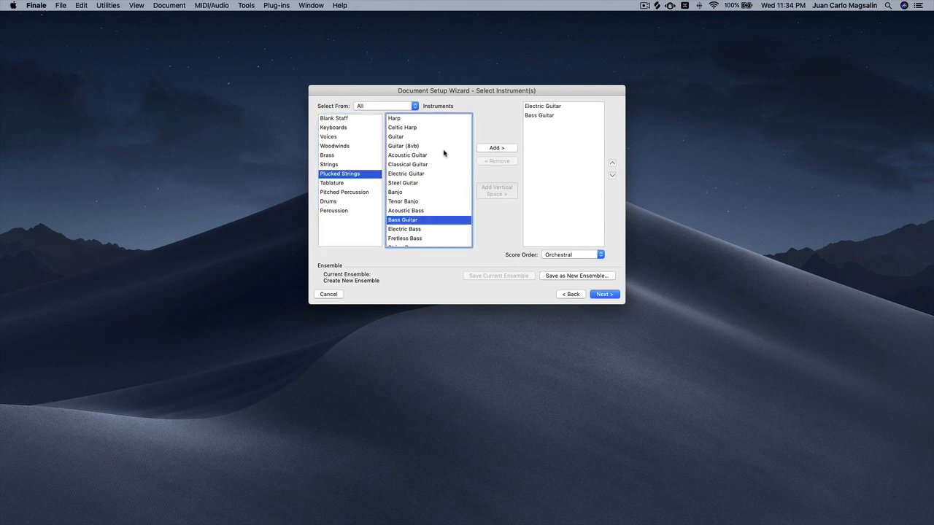
pyautogui.click(336, 128)
pyautogui.click(407, 122)
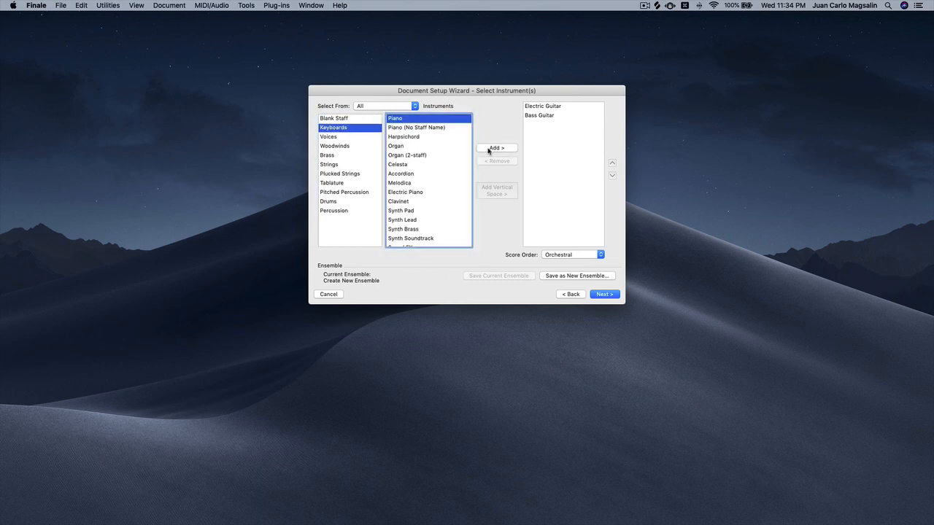
pyautogui.click(488, 149)
pyautogui.click(338, 202)
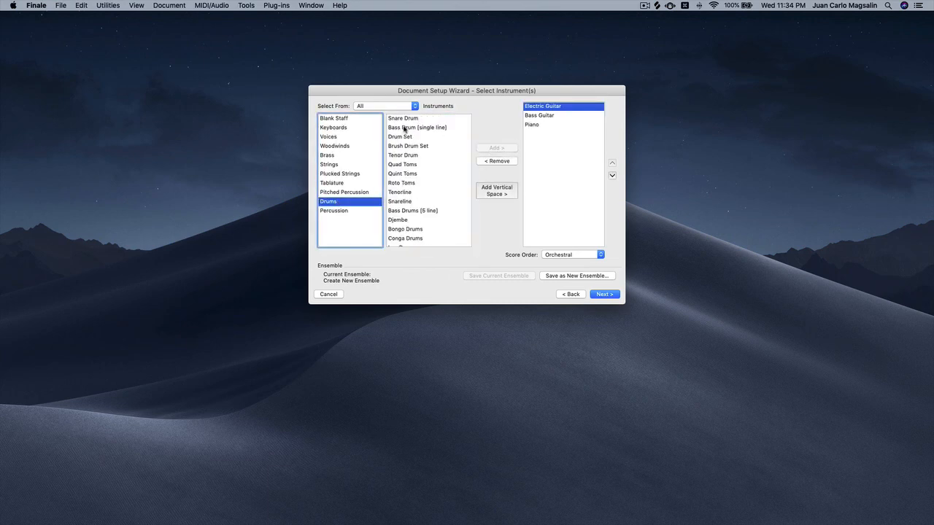
pyautogui.click(418, 138)
pyautogui.click(487, 153)
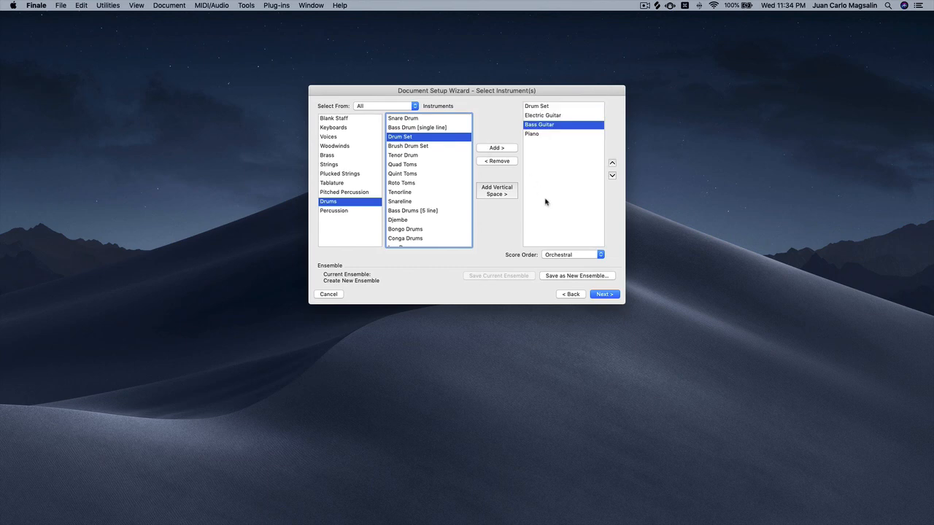
# Arrange the instruments in Jazz Band score order, shift Piano up and back down one place, and continue to the score information
pyautogui.click(554, 255)
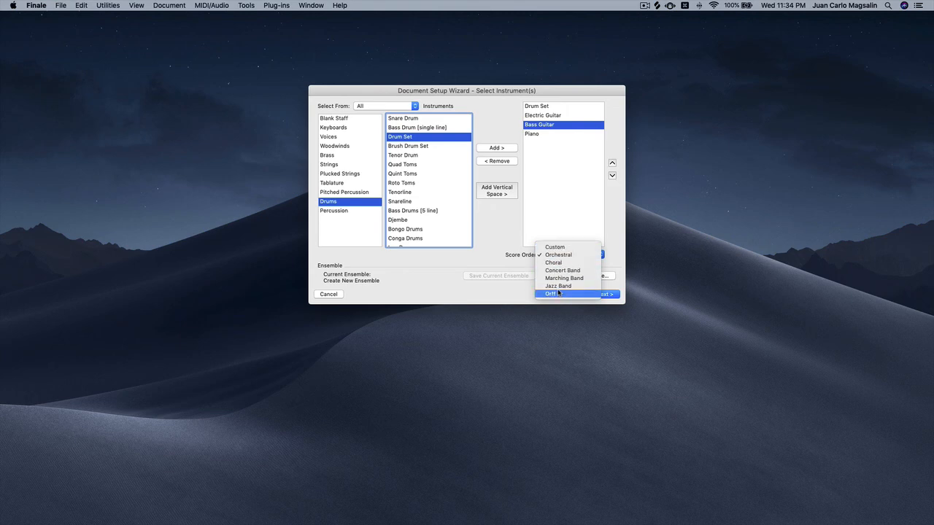
pyautogui.click(560, 287)
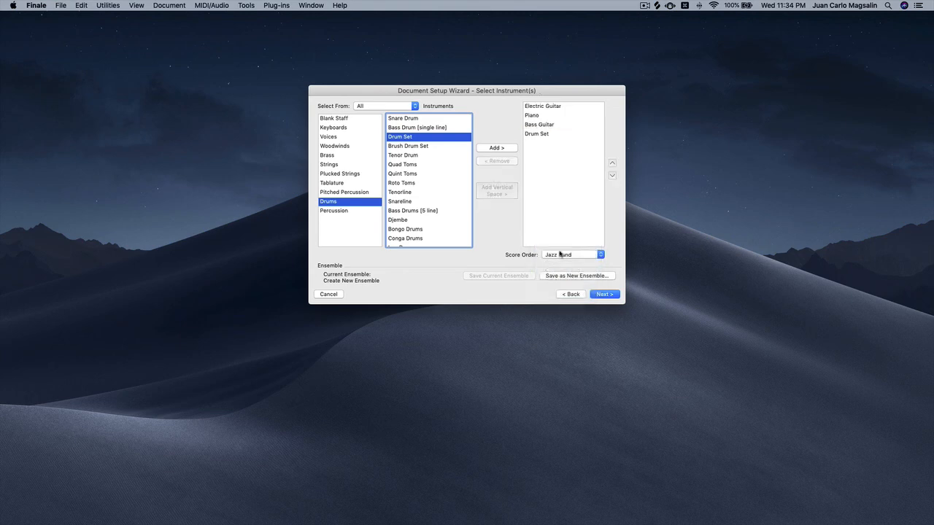
pyautogui.click(543, 116)
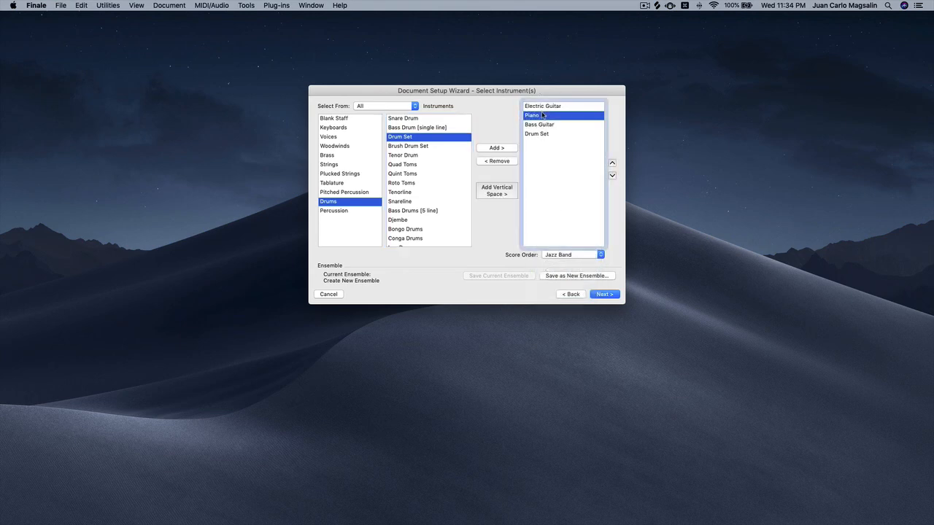
pyautogui.click(612, 163)
pyautogui.click(612, 175)
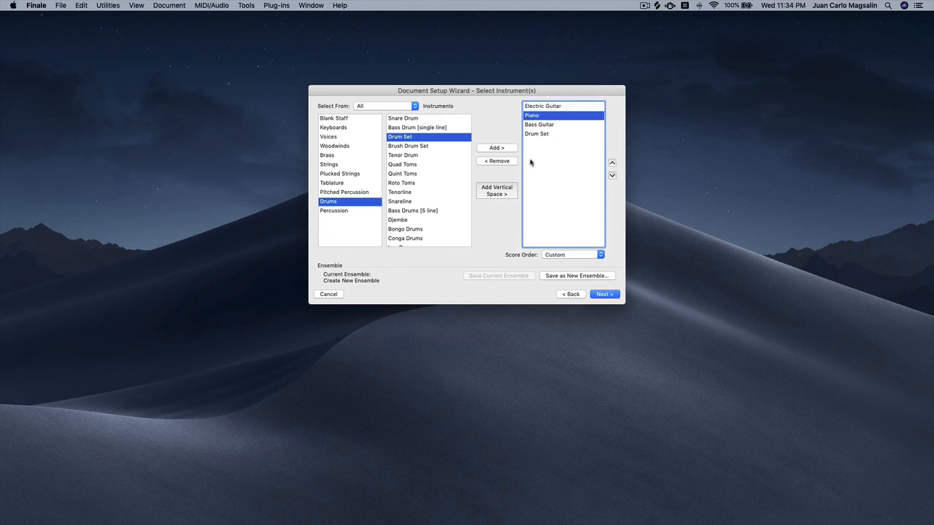
pyautogui.click(598, 297)
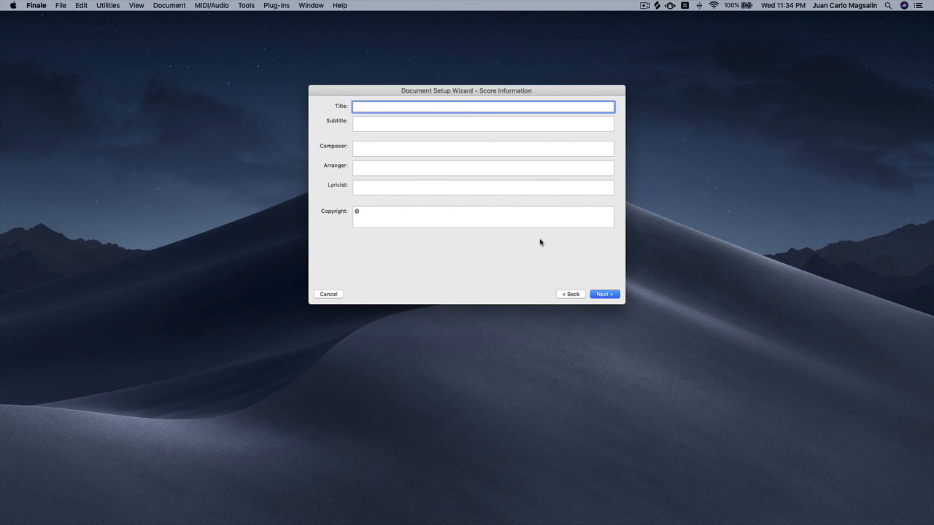
# Enter the title "ADARORC/ARRBAND setup" and a "Submitted by:" composer credit with the submitter's name, and continue to the score settings
pyautogui.write('ADARORC/ARRBAND setup')
pyautogui.click(447, 147)
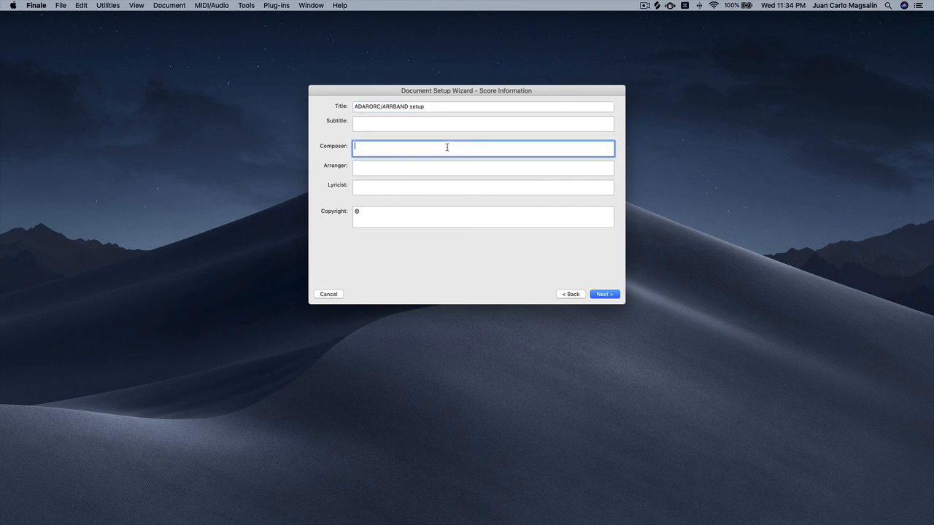
pyautogui.write('Submitted by: JC Magsalin')
pyautogui.click(604, 294)
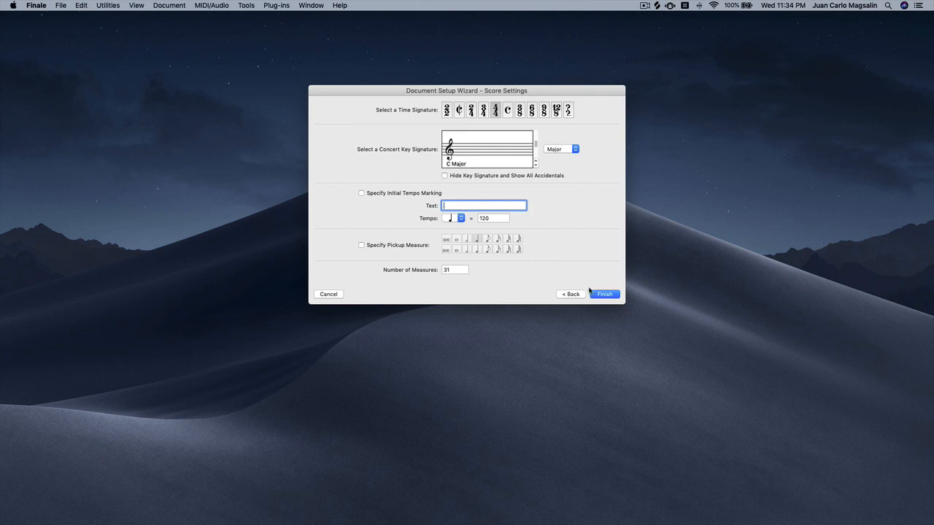
# Set the number of measures to 32, keep the 4/4 time signature and C Major key, and finish creating the document
pyautogui.click(454, 269)
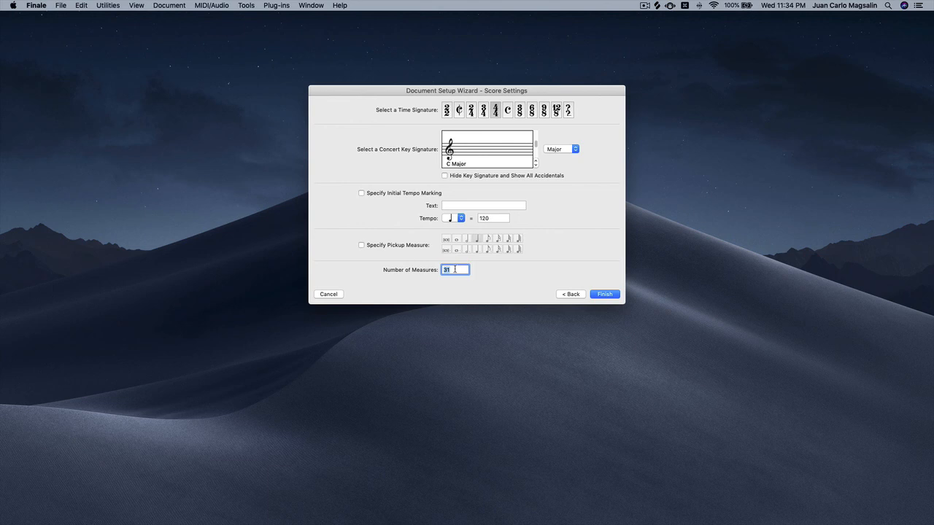
pyautogui.write('16')
pyautogui.press('BackSpace')
pyautogui.press('BackSpace')
pyautogui.click(612, 294)
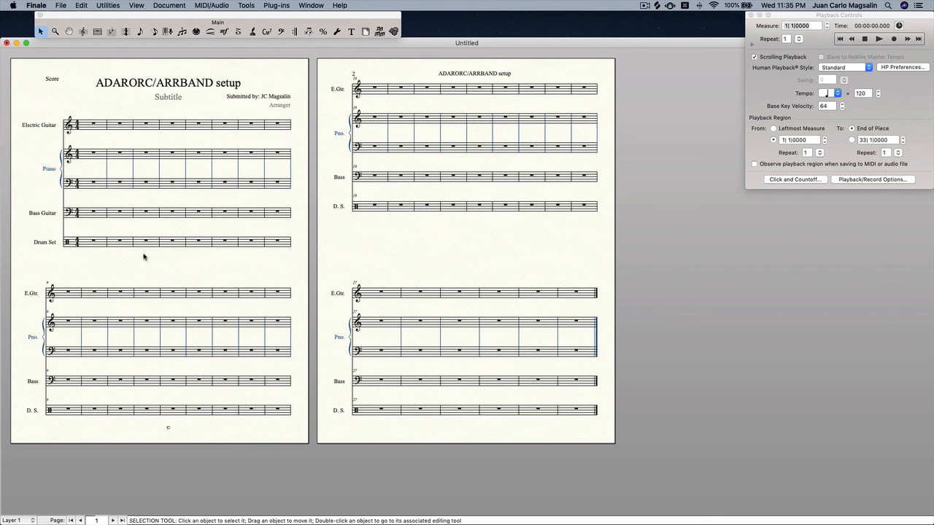
# Apply system 2's margins and system spacing to every system from 2 through the end of the score
pyautogui.click(365, 33)
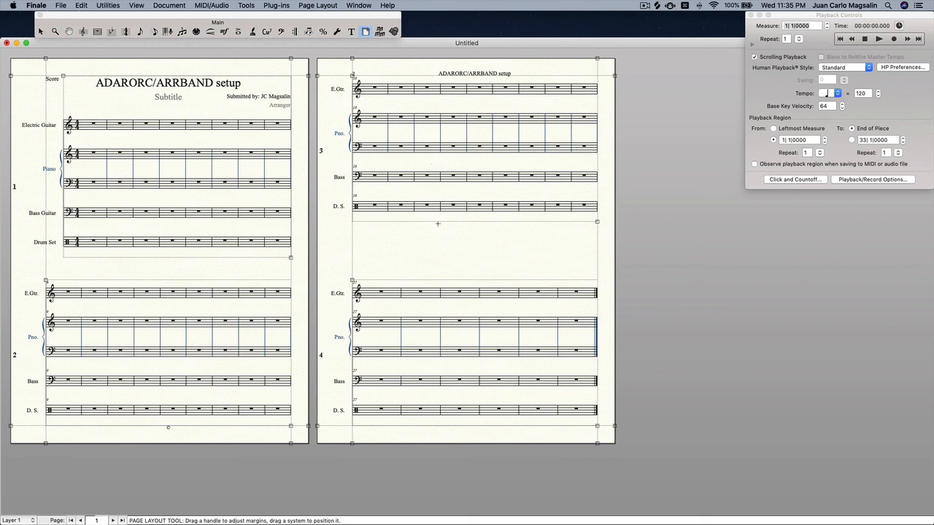
pyautogui.rightClick(188, 328)
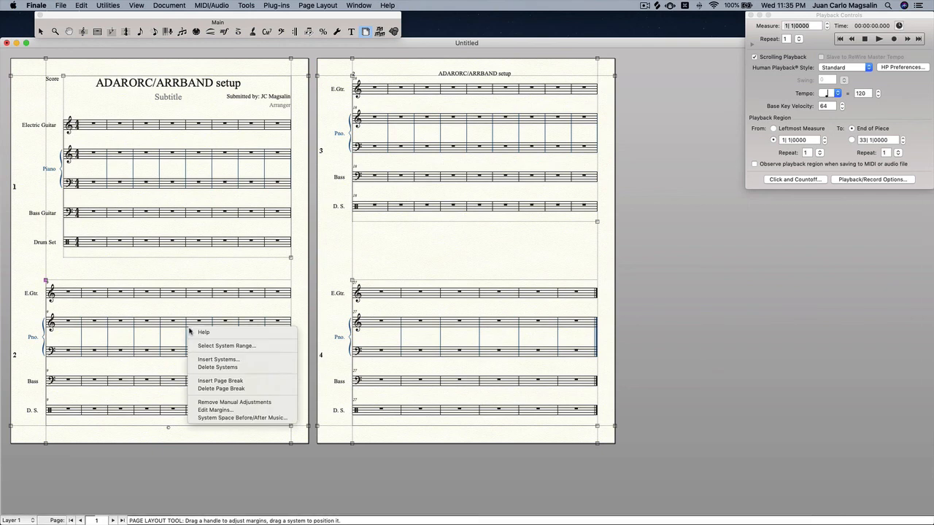
pyautogui.click(220, 410)
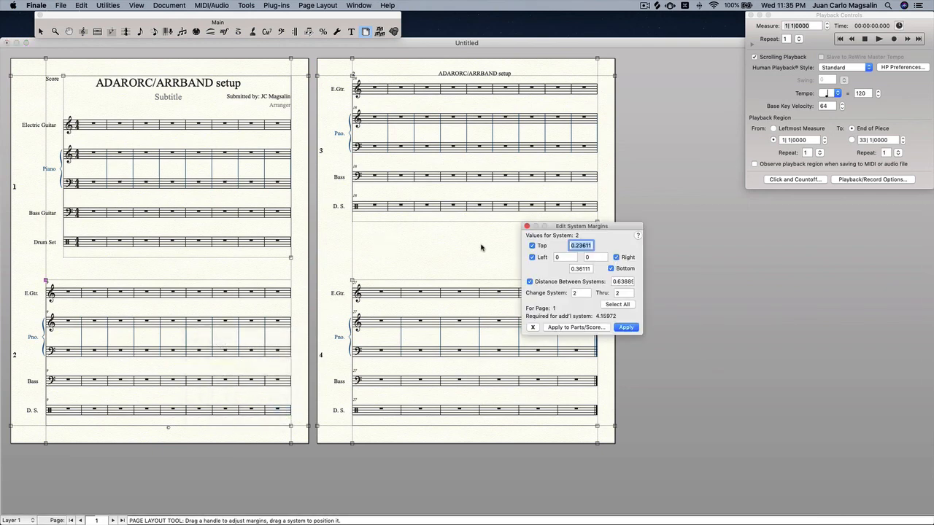
pyautogui.click(618, 293)
pyautogui.doubleClick(618, 294)
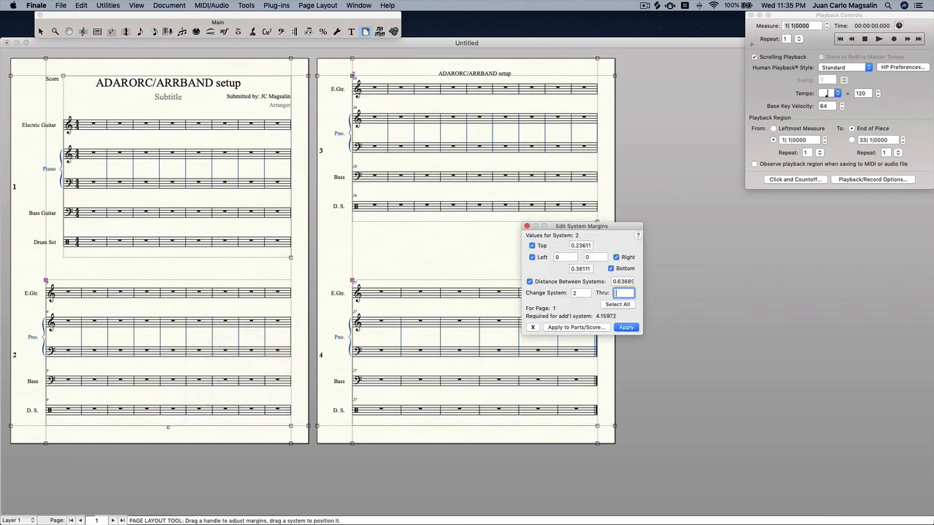
pyautogui.click(626, 328)
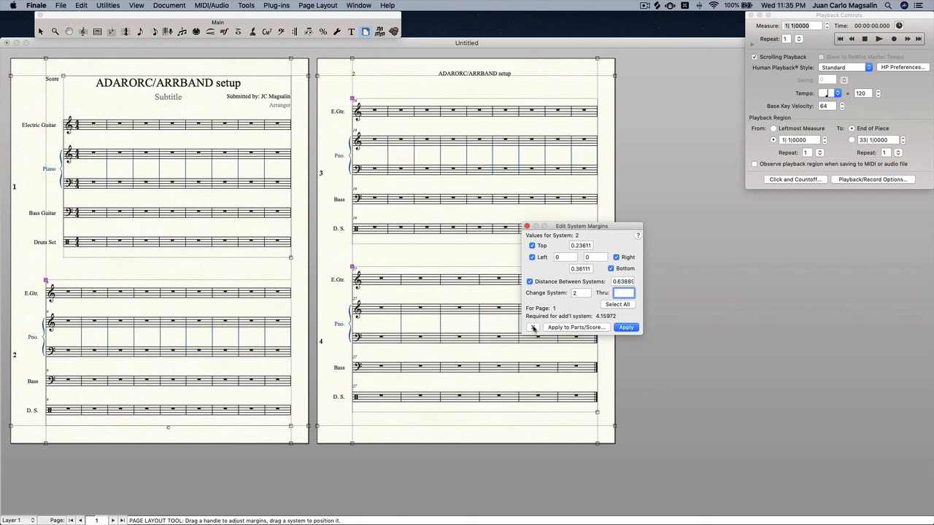
pyautogui.press('Escape')
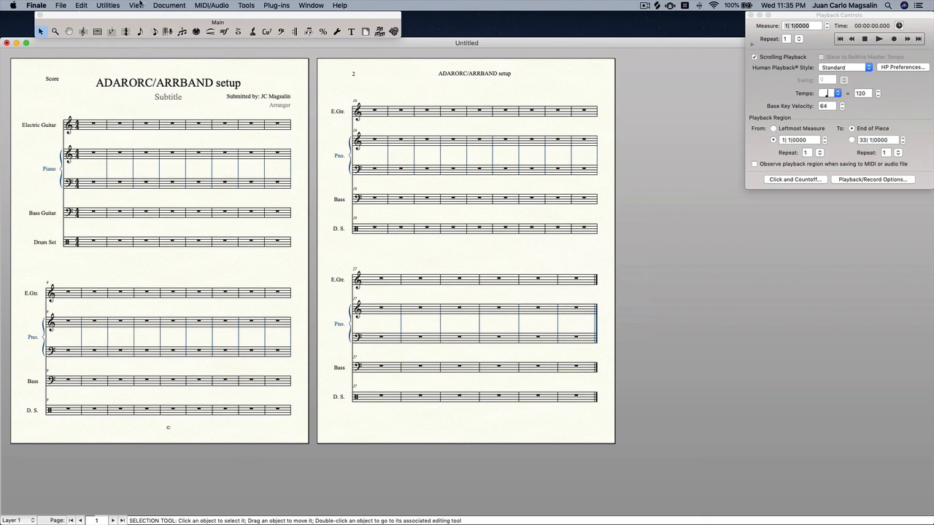
# Open the Electric Guitar part and use Fit Measures to lock all its measures at 4 per system
pyautogui.click(164, 6)
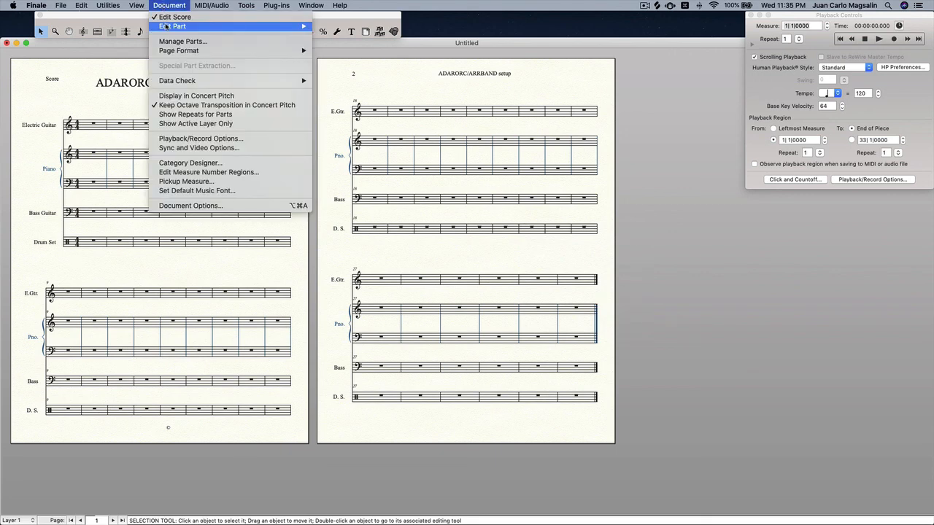
pyautogui.moveTo(167, 26)
pyautogui.click(343, 27)
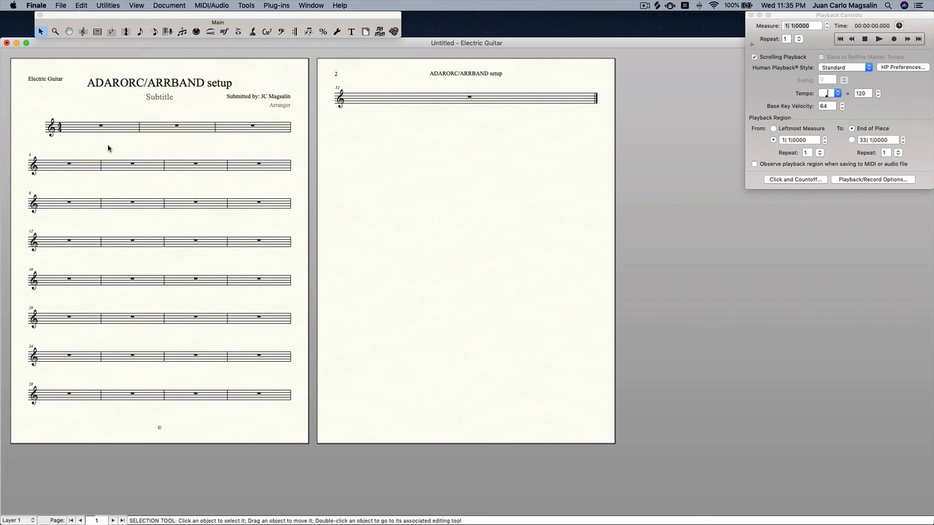
pyautogui.press('super+a')
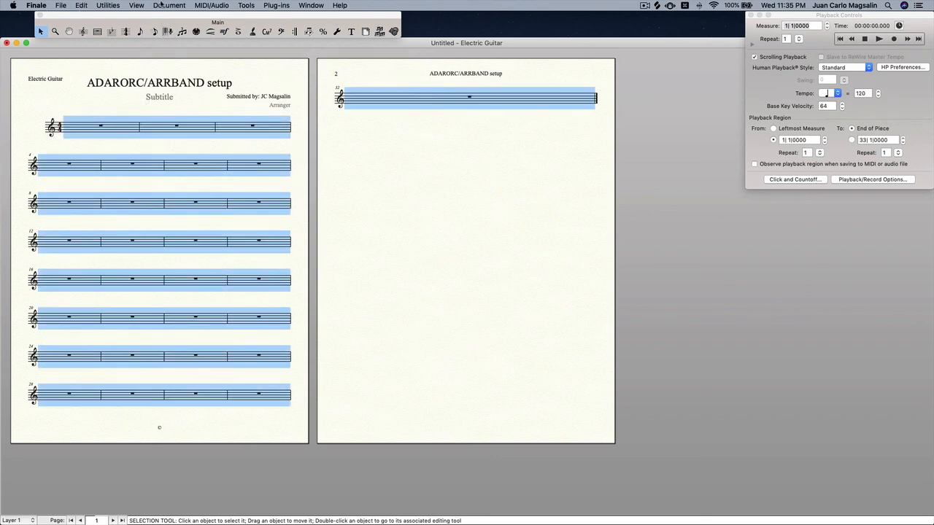
pyautogui.click(164, 5)
pyautogui.moveTo(136, 5)
pyautogui.moveTo(108, 5)
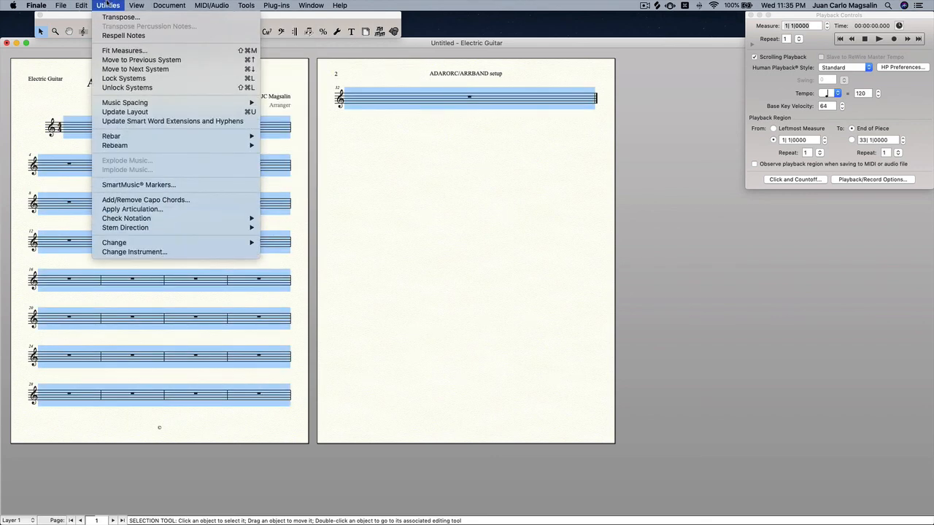
pyautogui.click(119, 50)
pyautogui.press('Return')
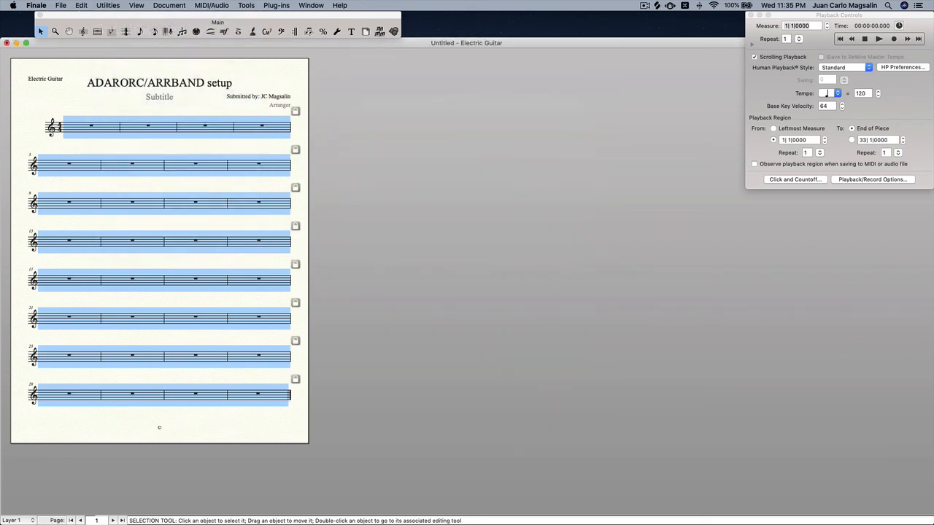
pyautogui.click(110, 108)
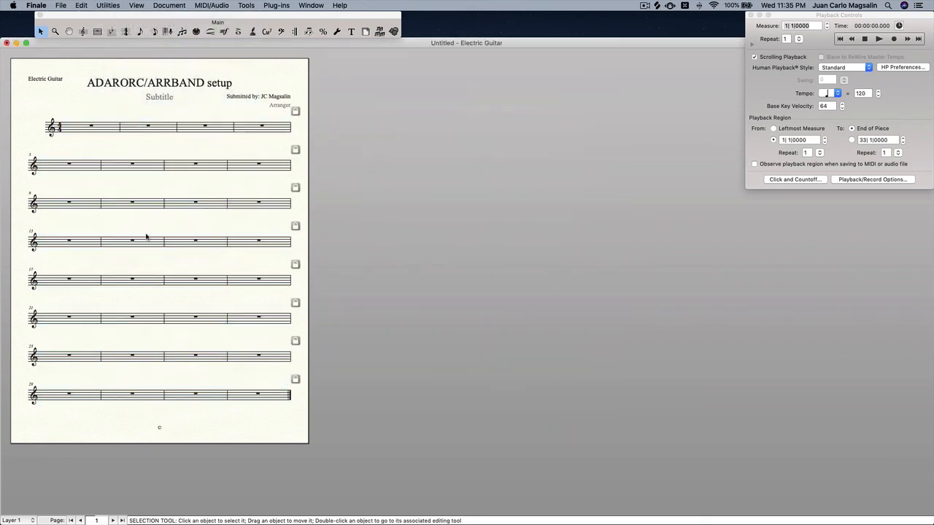
# Try combining all measures of the Electric Guitar part into a multimeasure rest, and undo it
pyautogui.press('super+a')
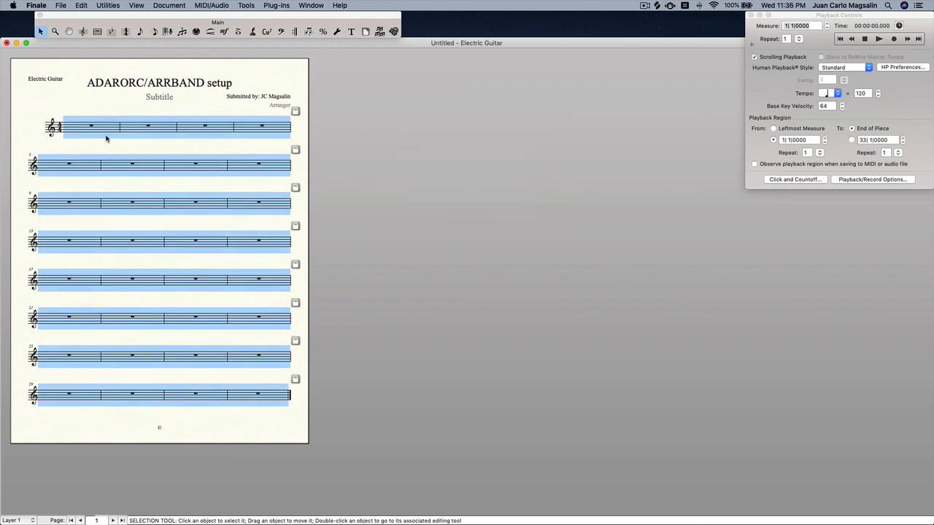
pyautogui.rightClick(104, 128)
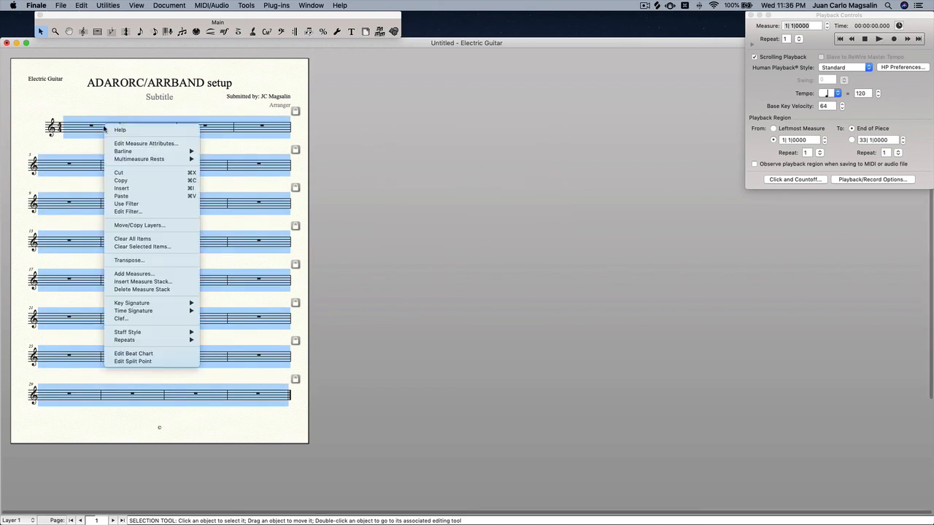
pyautogui.moveTo(130, 151)
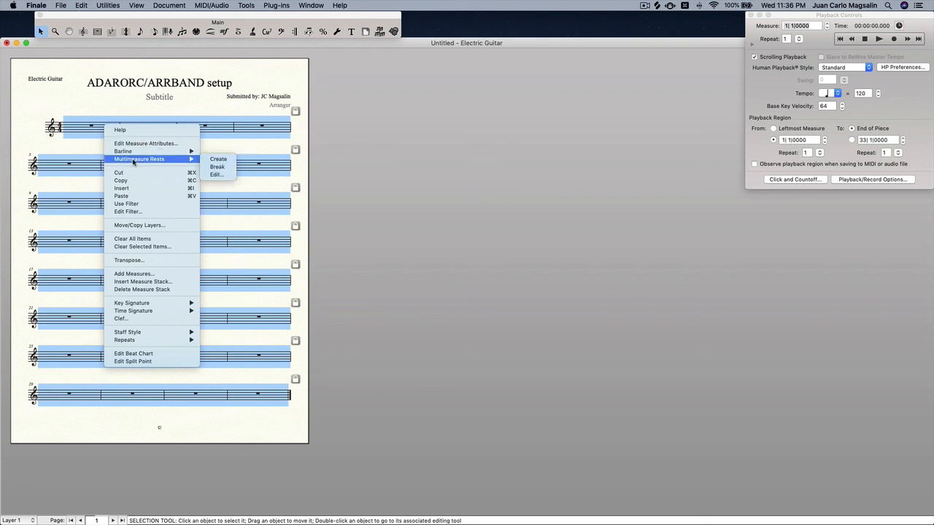
pyautogui.click(219, 159)
pyautogui.press('super+z')
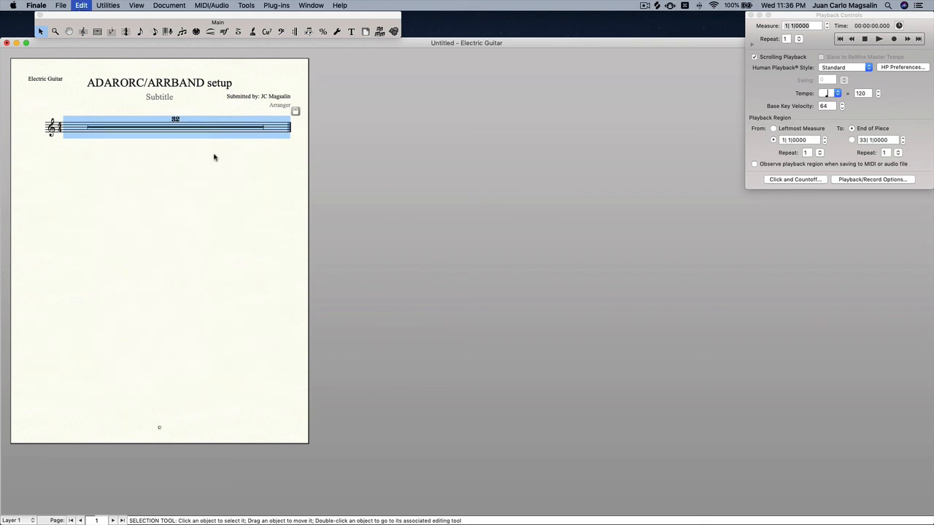
pyautogui.click(162, 146)
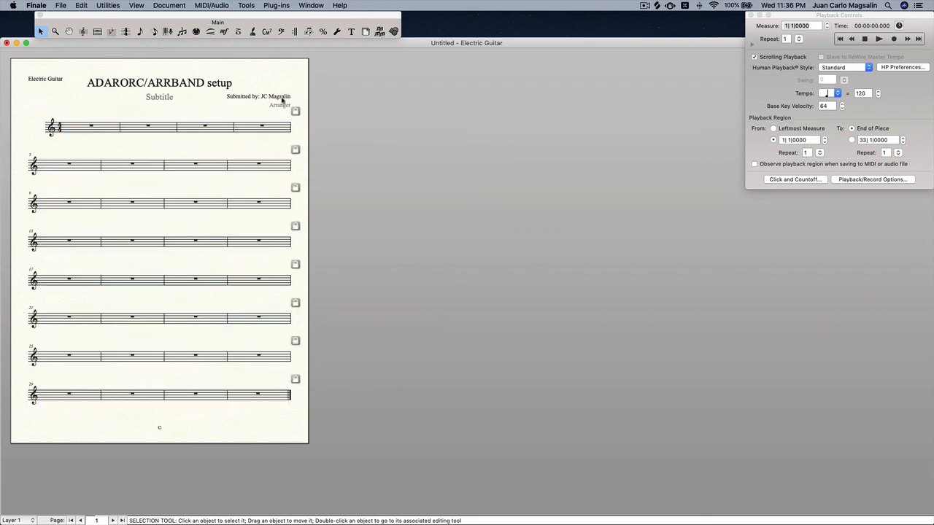